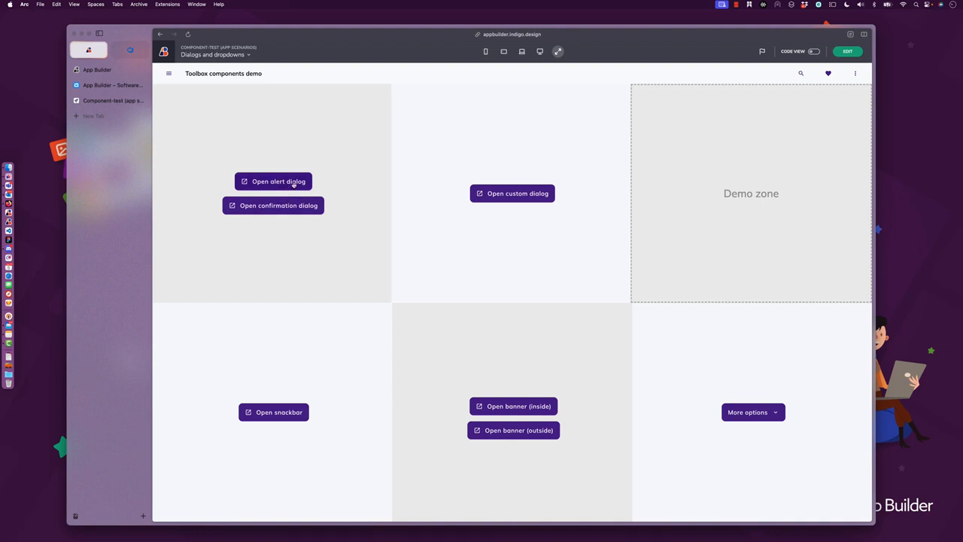
# Preview the alert dialog, the confirmation dialog and the custom dialog it leads to, closing each one
pyautogui.click(293, 183)
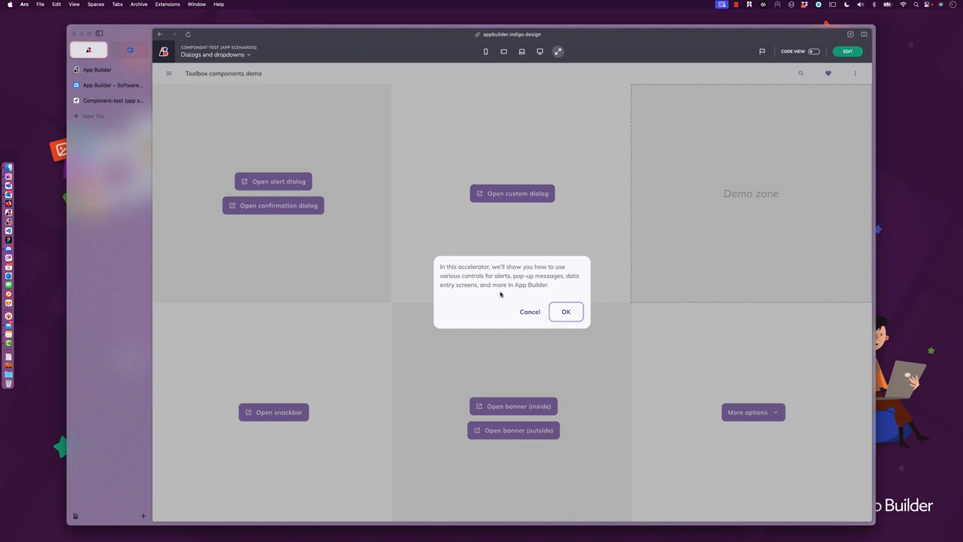
pyautogui.click(571, 313)
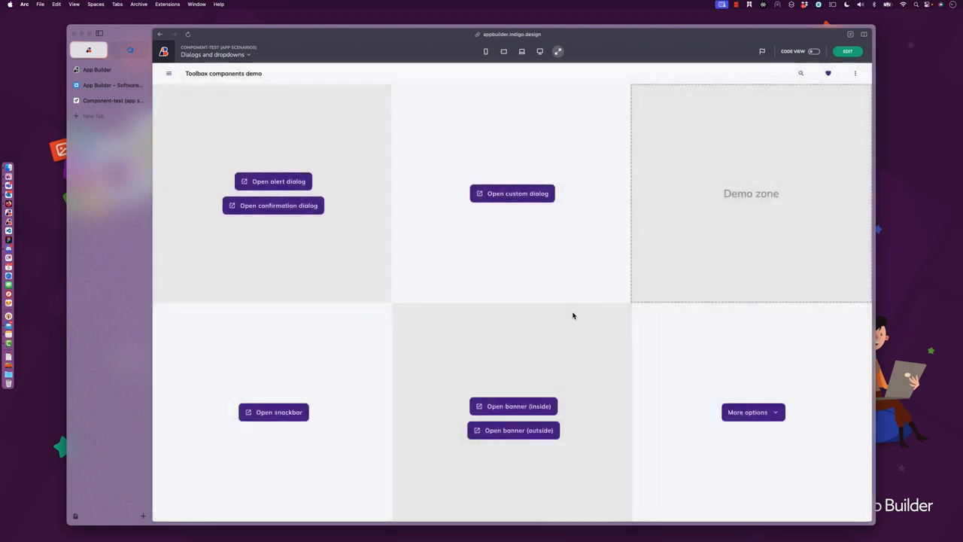
pyautogui.click(310, 207)
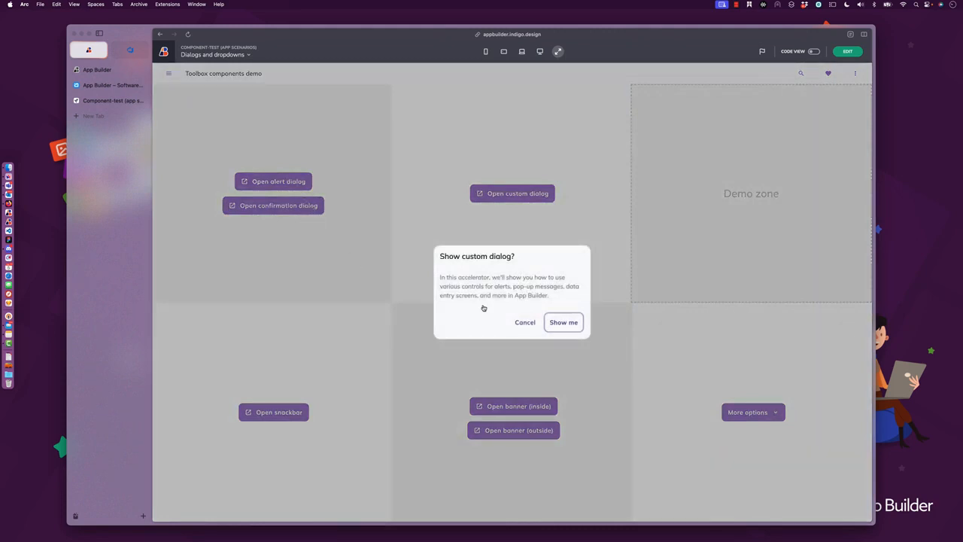
pyautogui.click(572, 329)
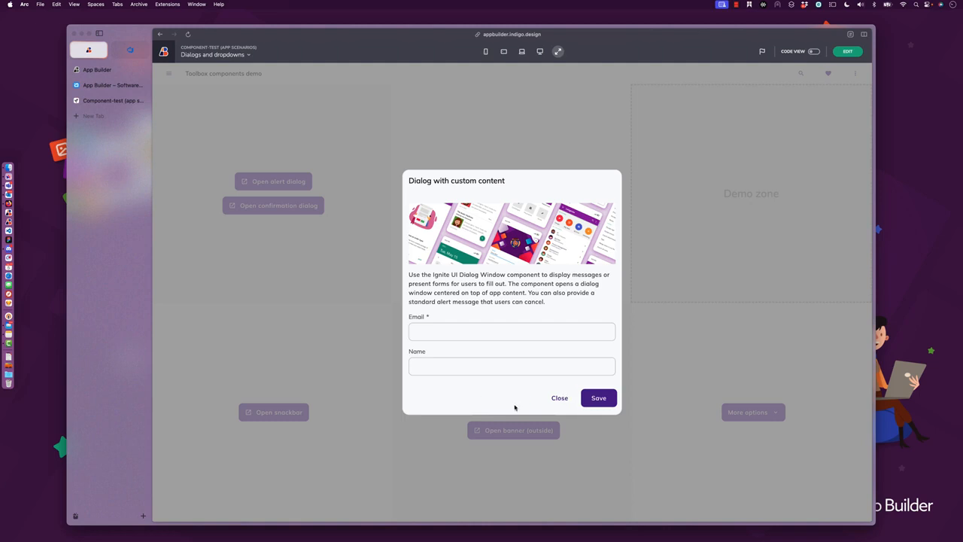
pyautogui.click(558, 399)
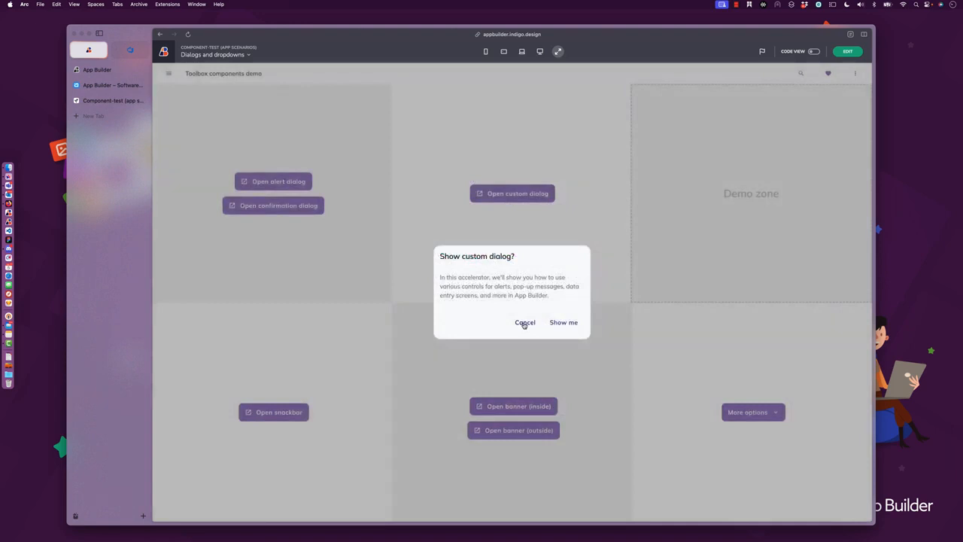
pyautogui.click(524, 323)
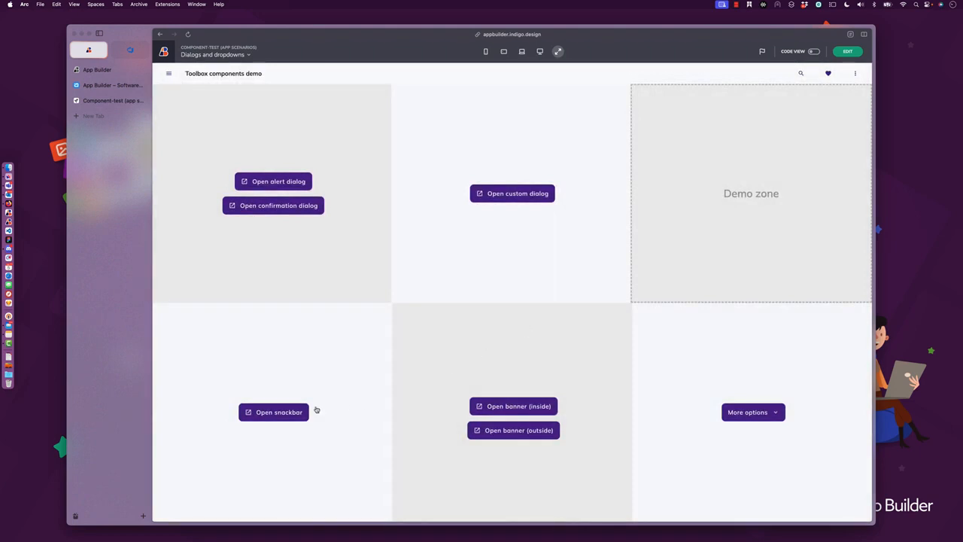
# Preview the snackbar, the inside and outside banners, and the More options dropdown, dismissing the inside banner
pyautogui.click(266, 414)
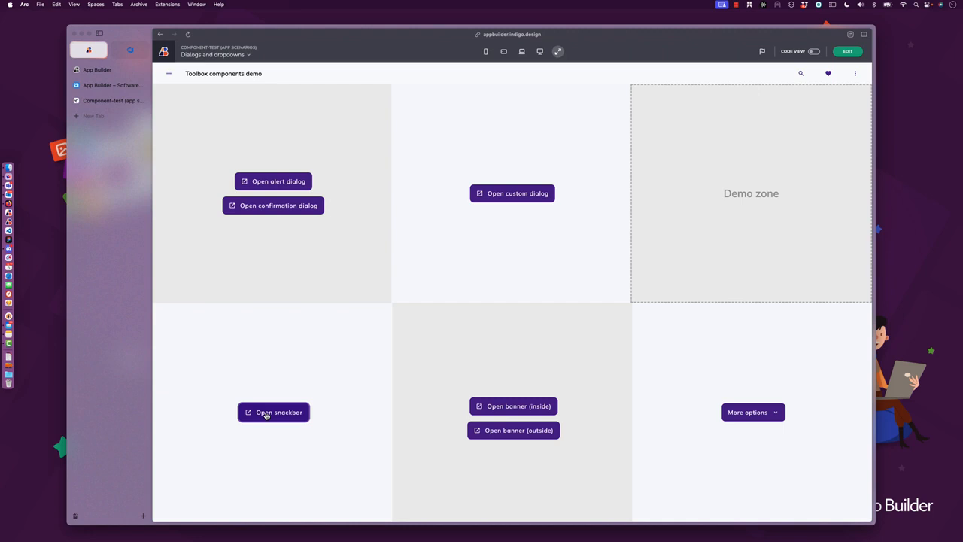
pyautogui.click(519, 408)
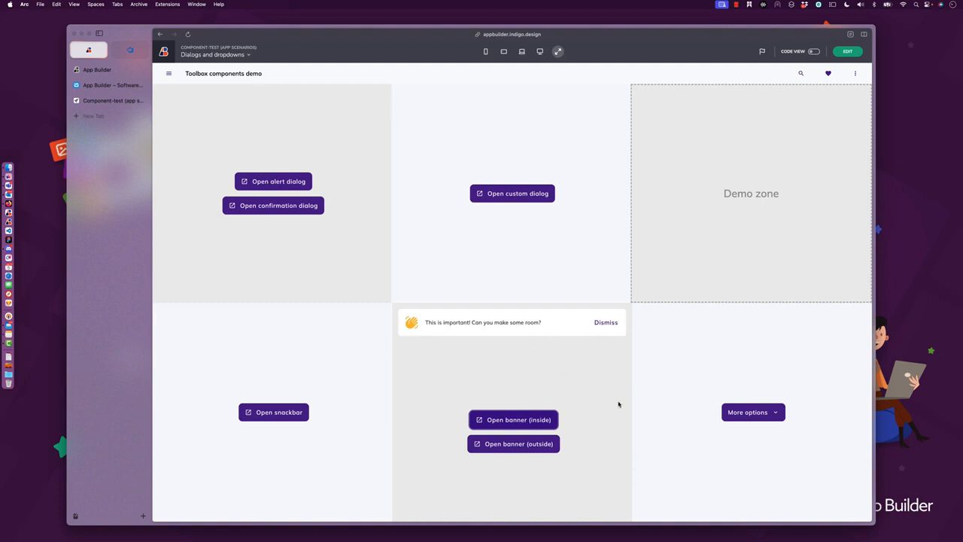
pyautogui.click(609, 328)
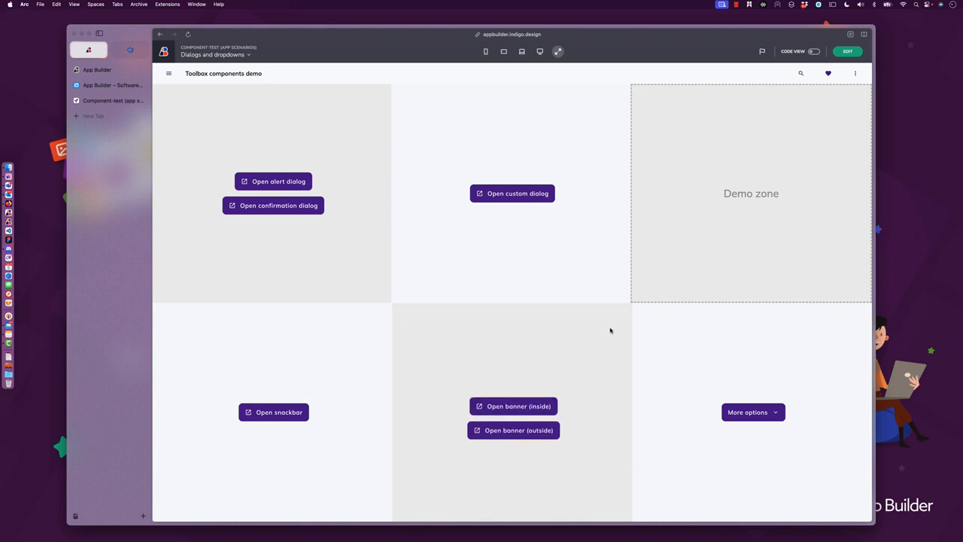
pyautogui.click(532, 430)
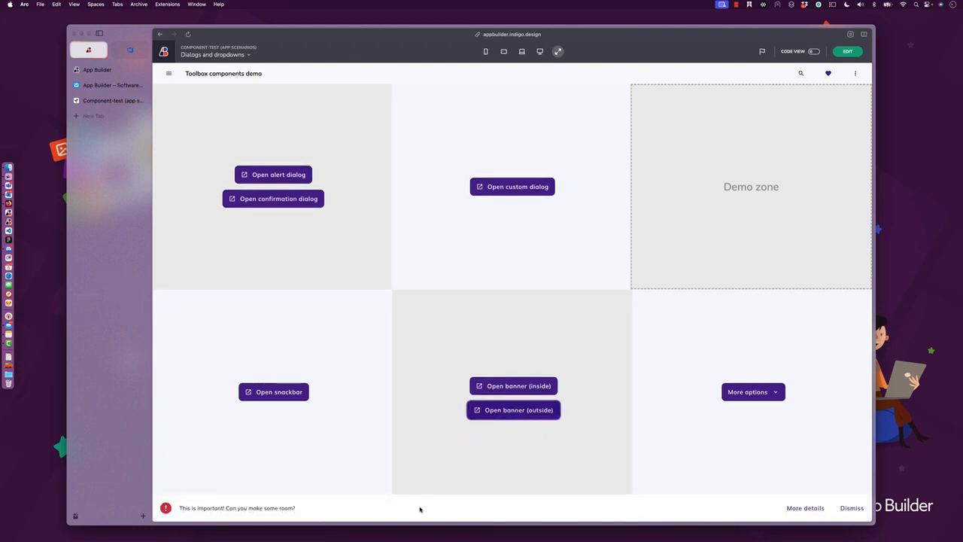
pyautogui.click(772, 393)
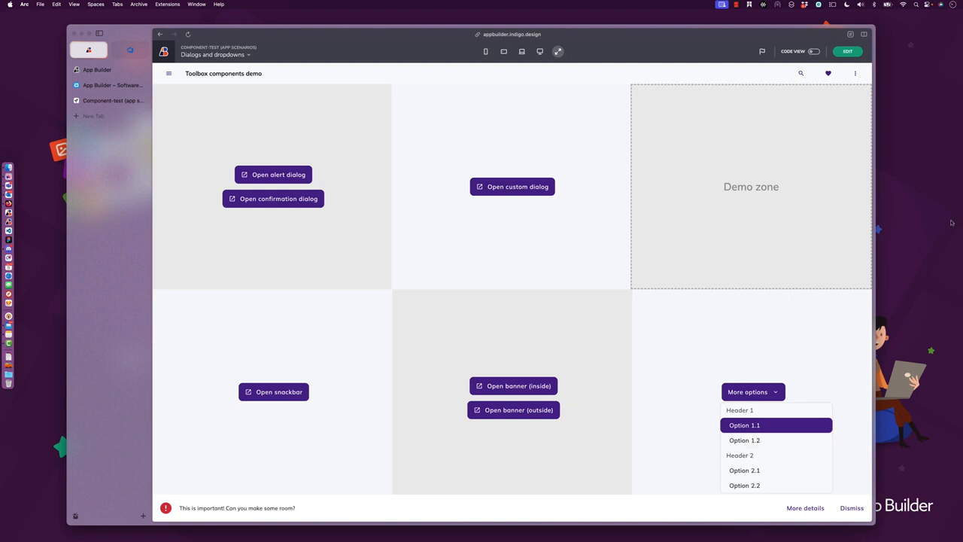
# Return to editing and add a Dialog Window to the Dialogs and dropdowns view by searching the components for "dialog"
pyautogui.click(848, 51)
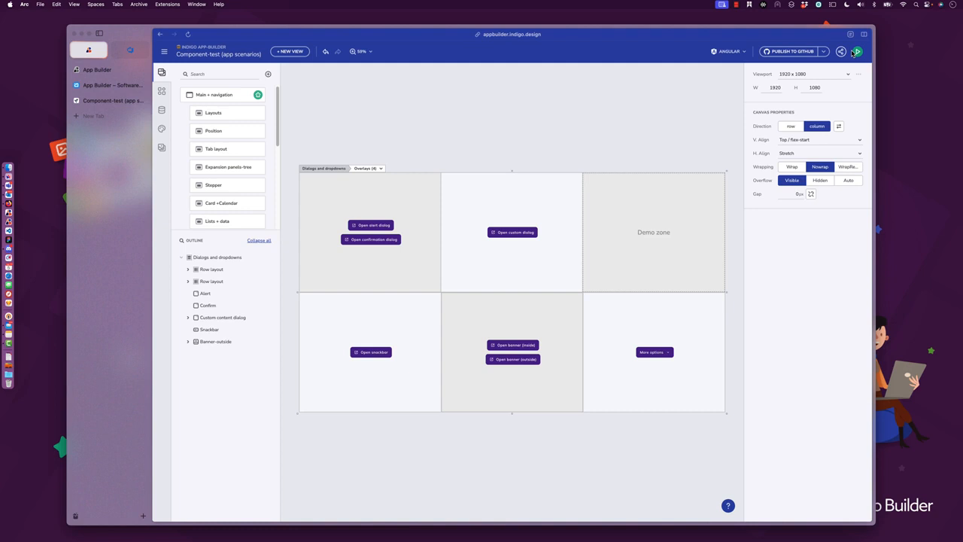
pyautogui.click(457, 114)
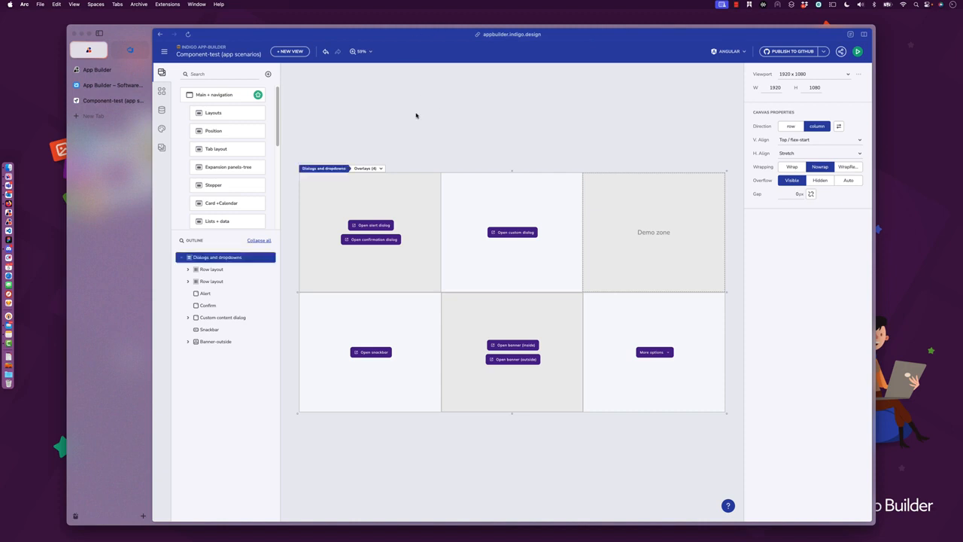
pyautogui.click(161, 90)
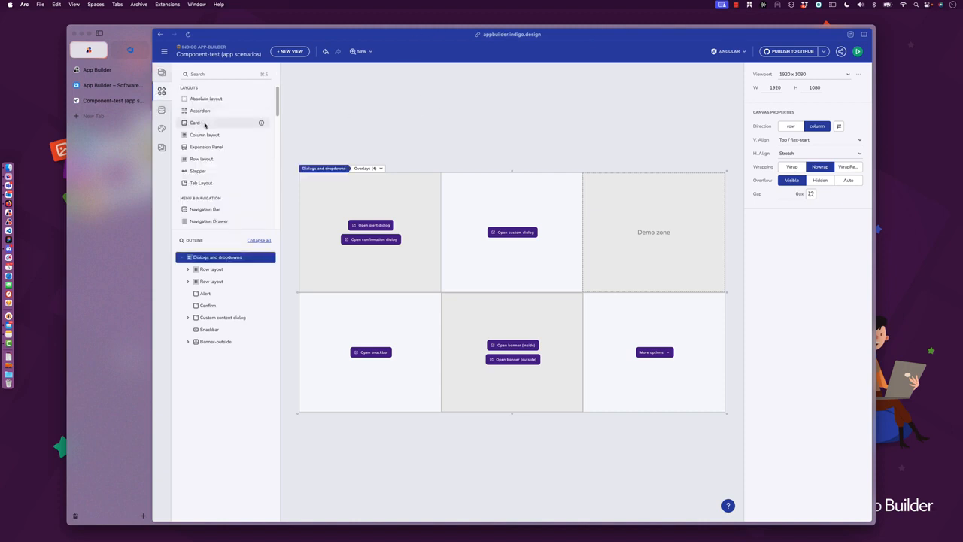
pyautogui.scroll(-5, 223, 147)
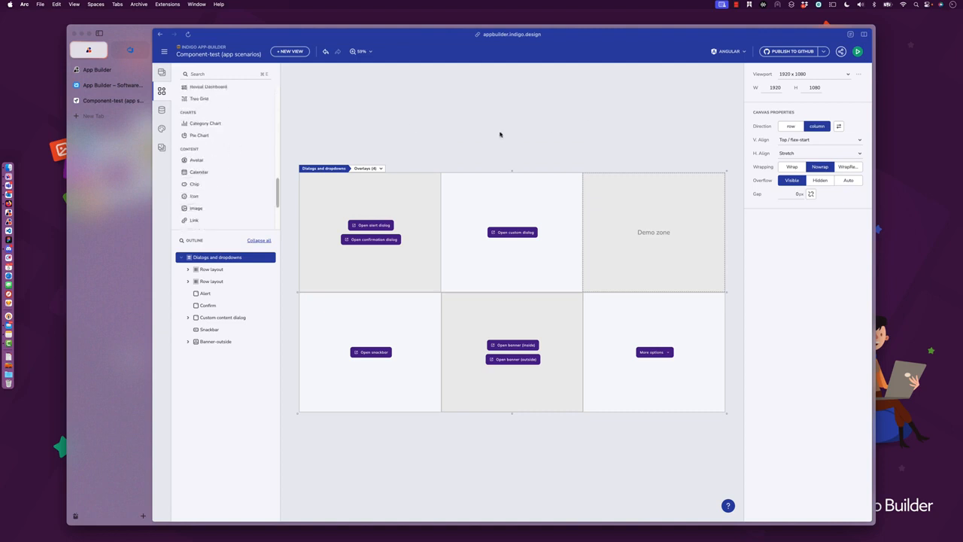
pyautogui.click(197, 73)
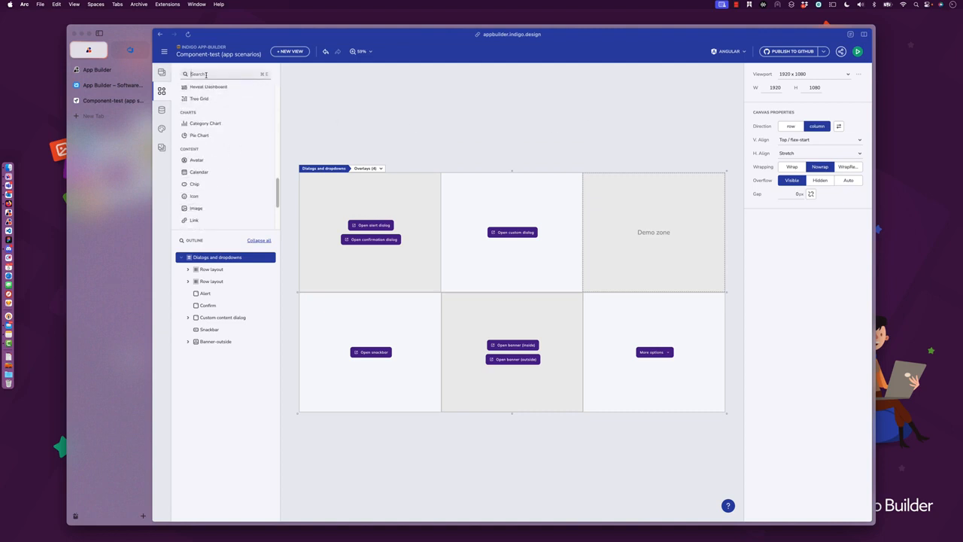
pyautogui.click(494, 137)
pyautogui.press('super+e')
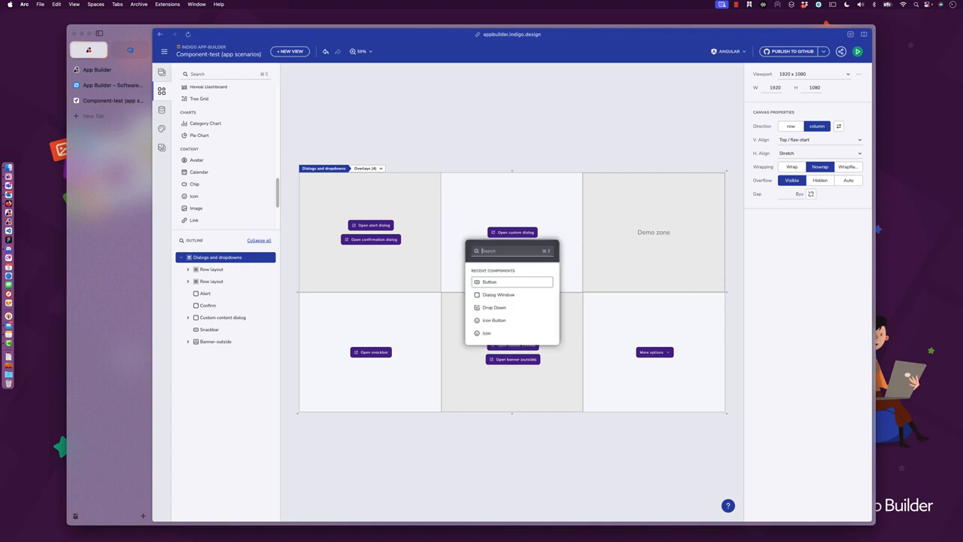
pyautogui.write('dialog')
pyautogui.press('Return')
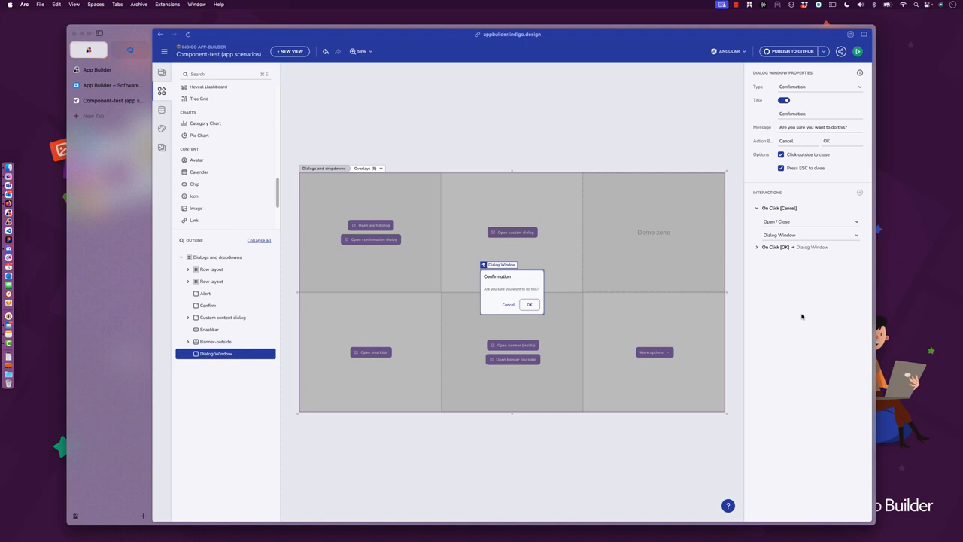
# Set the title of the new confirmation dialog window to "New confirmation title"
pyautogui.click(820, 93)
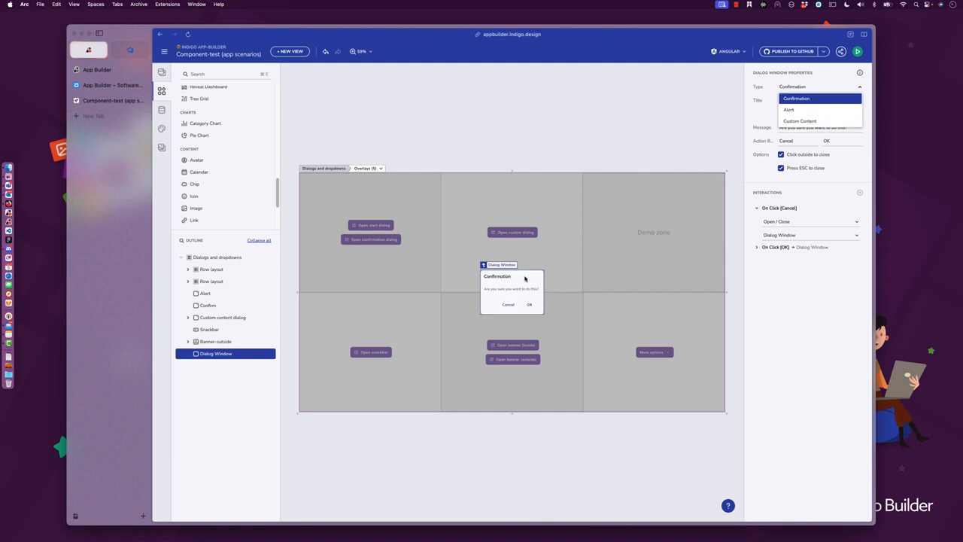
pyautogui.click(770, 356)
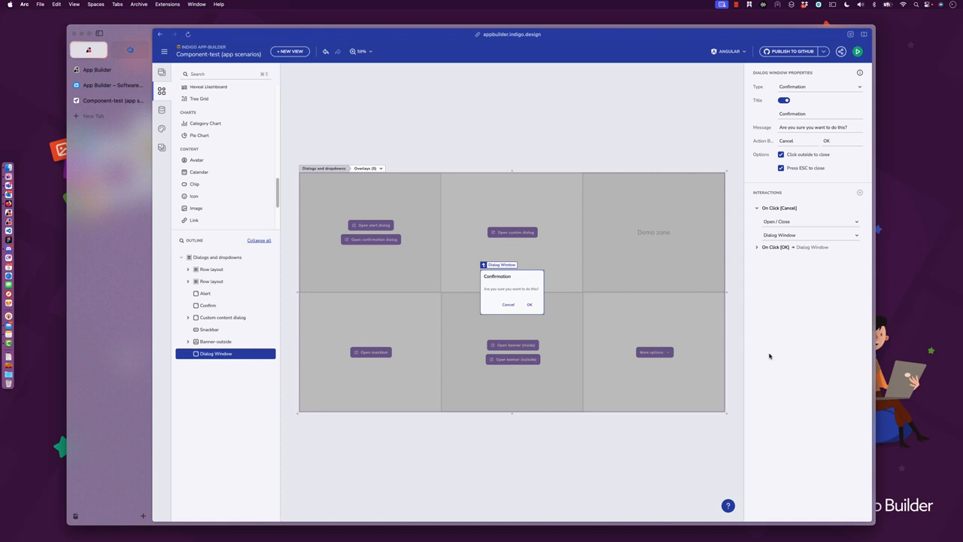
pyautogui.doubleClick(816, 116)
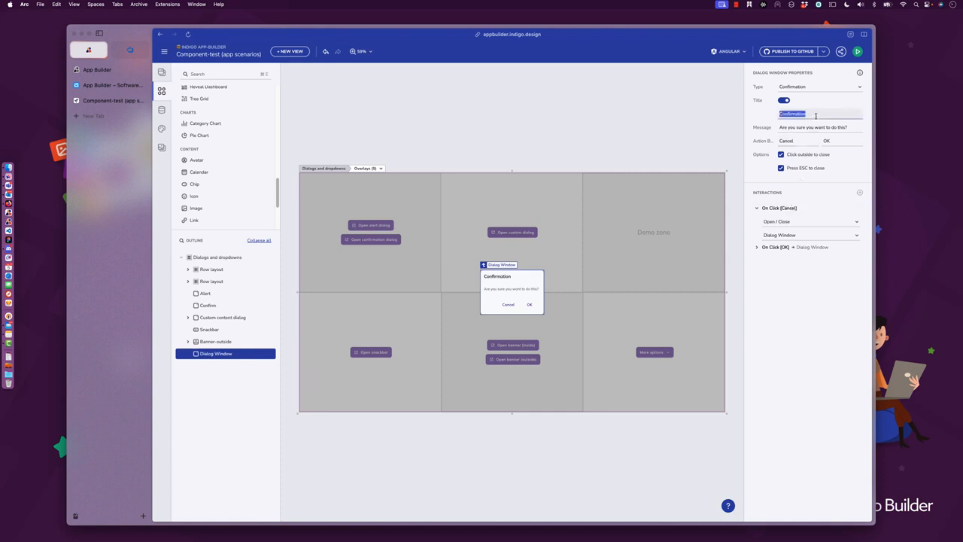
pyautogui.write('New confirmation title')
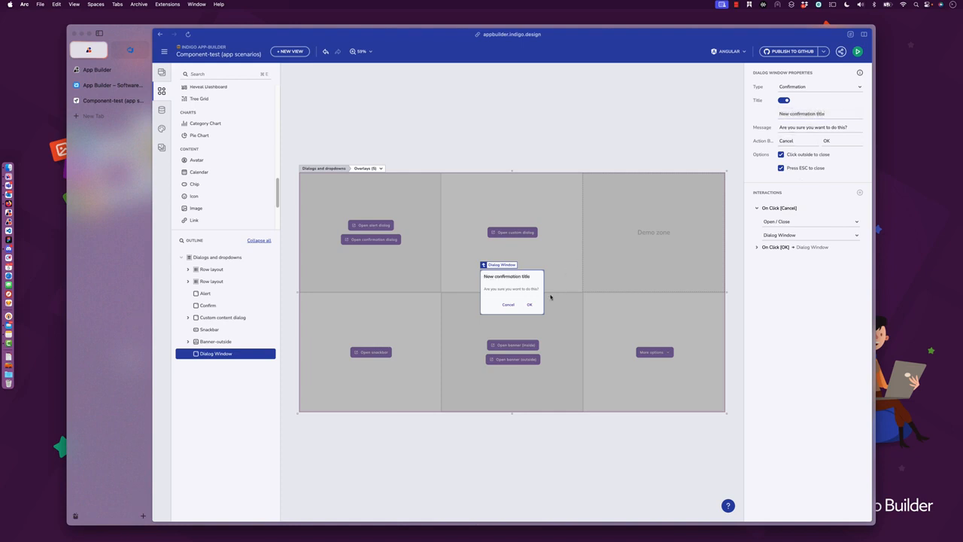
# Examine the dialog's message, action button text, the Cancel and OK click interactions, and the available interaction types
pyautogui.scroll(-3, 550, 293)
pyautogui.scroll(5, 550, 294)
pyautogui.scroll(2, 550, 294)
pyautogui.tripleClick(804, 127)
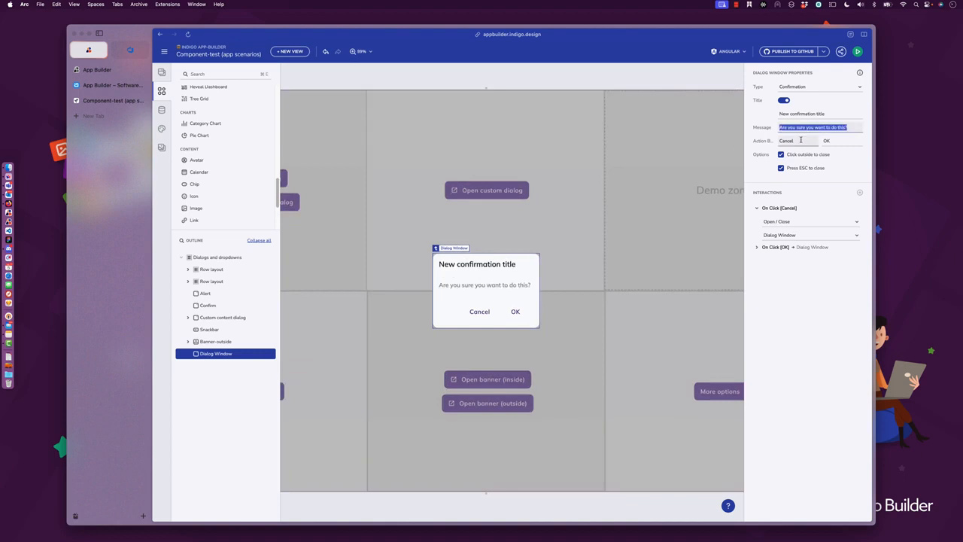
pyautogui.doubleClick(801, 140)
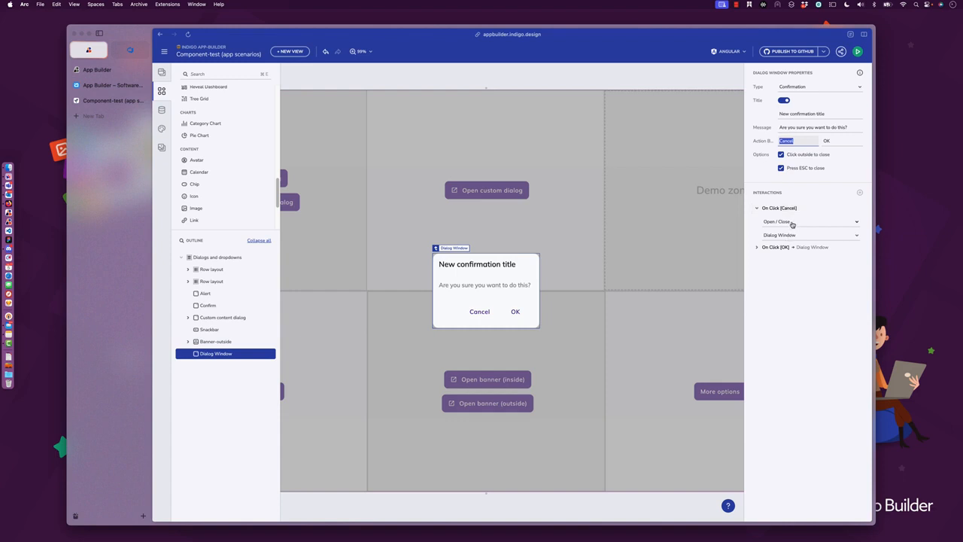
pyautogui.click(780, 248)
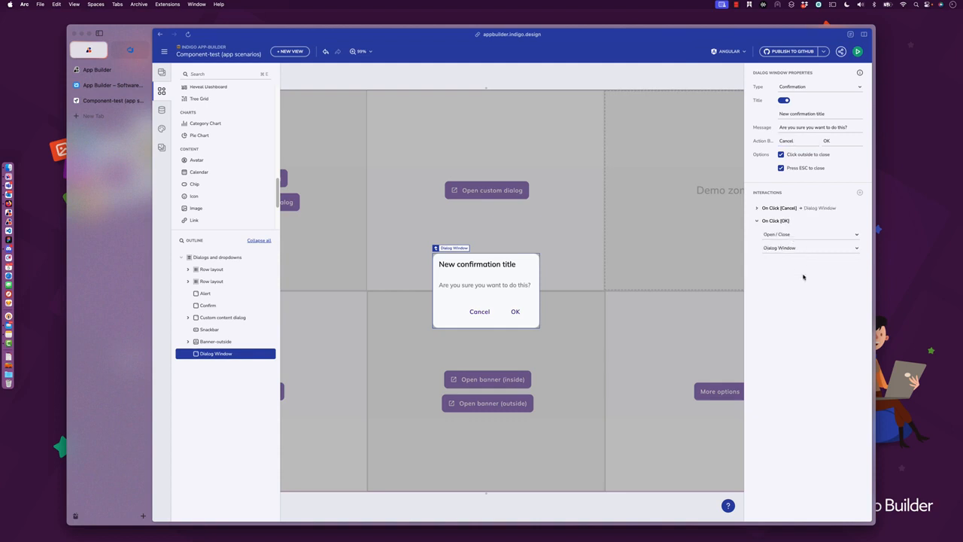
pyautogui.click(782, 209)
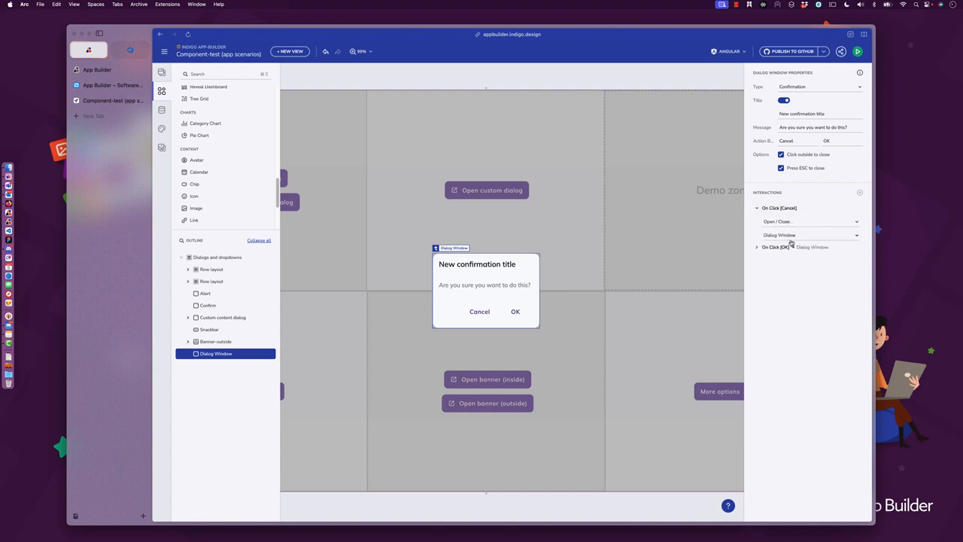
pyautogui.click(790, 247)
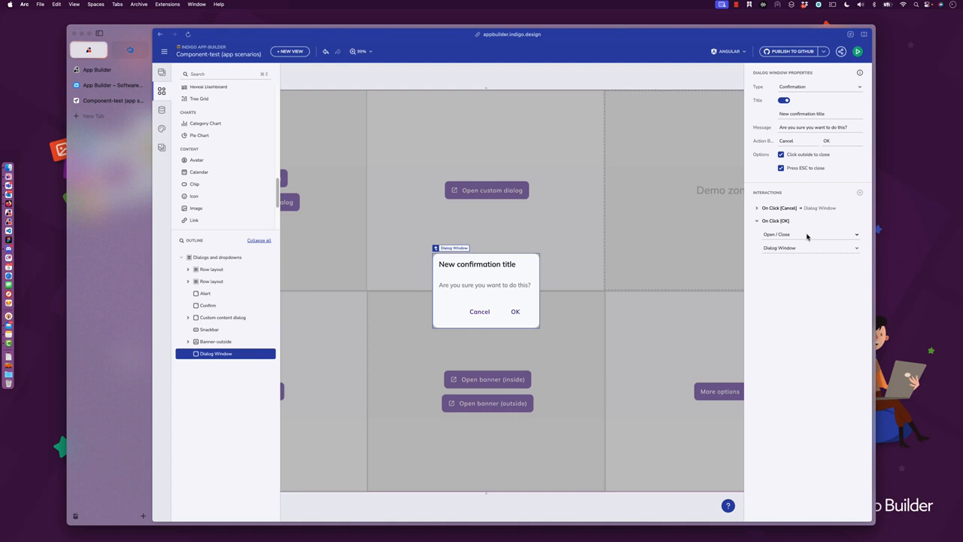
pyautogui.click(807, 236)
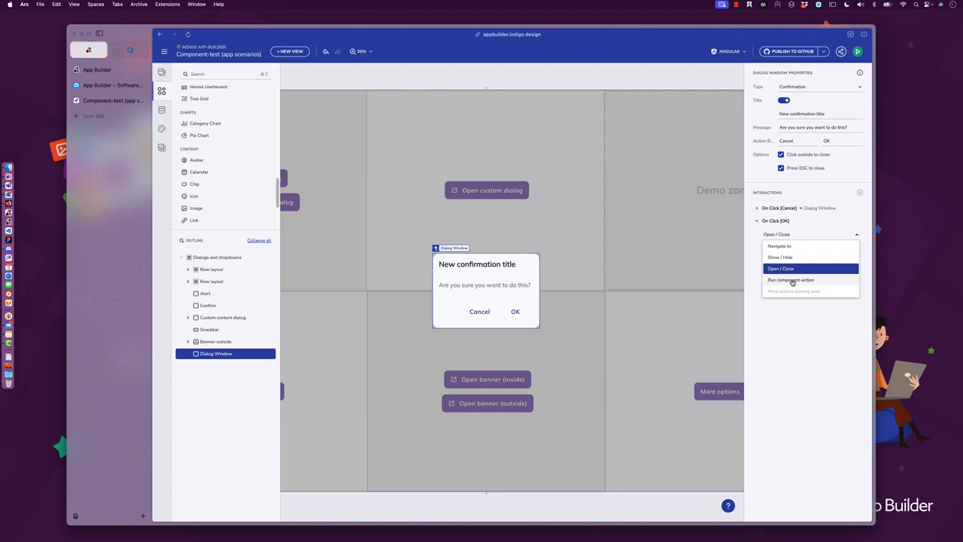
pyautogui.click(778, 232)
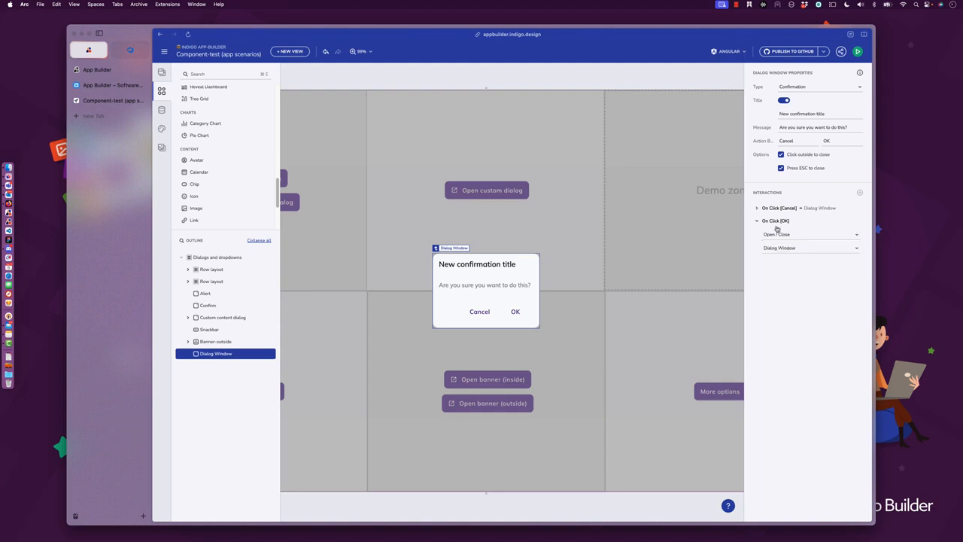
# Try the Alert type on the dialog, restore Confirmation, and turn its title off and on again
pyautogui.click(808, 90)
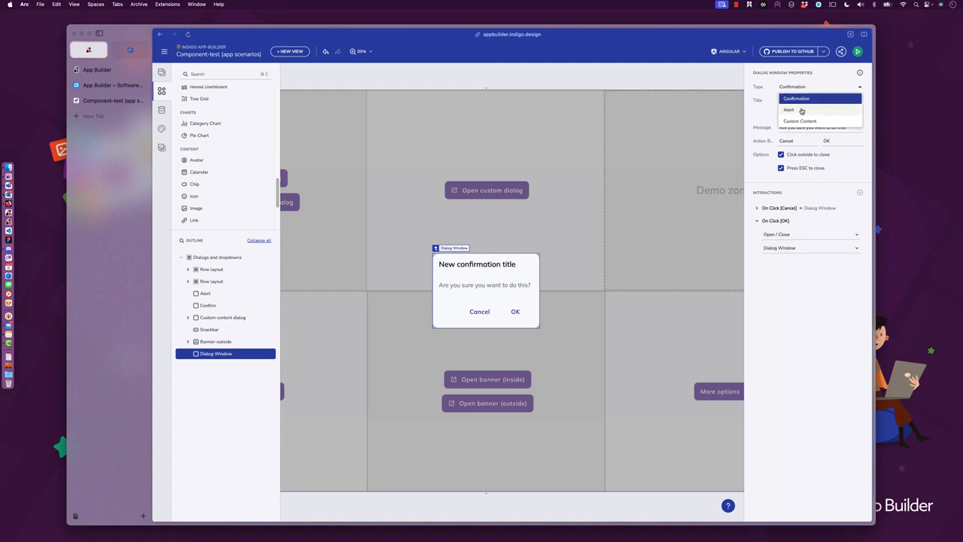
pyautogui.click(802, 112)
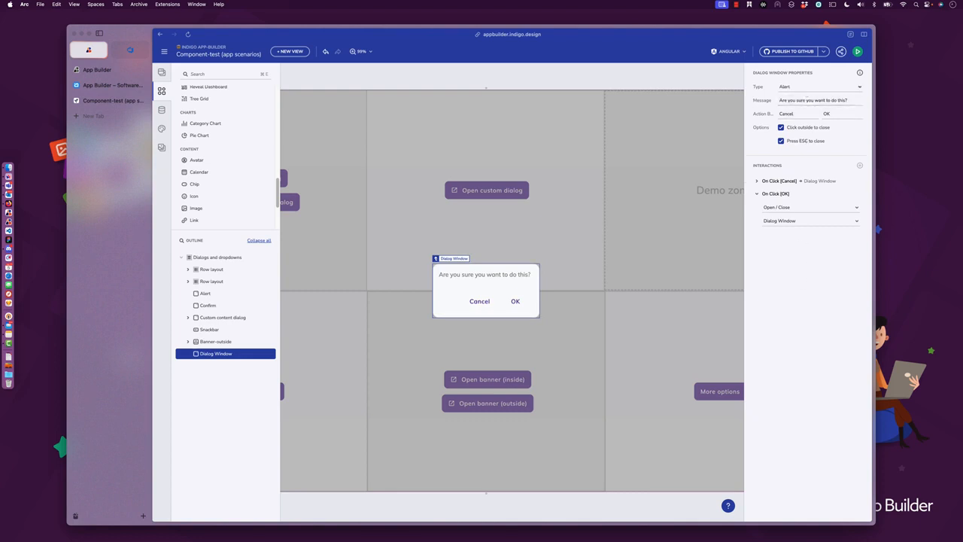
pyautogui.click(805, 88)
pyautogui.click(804, 101)
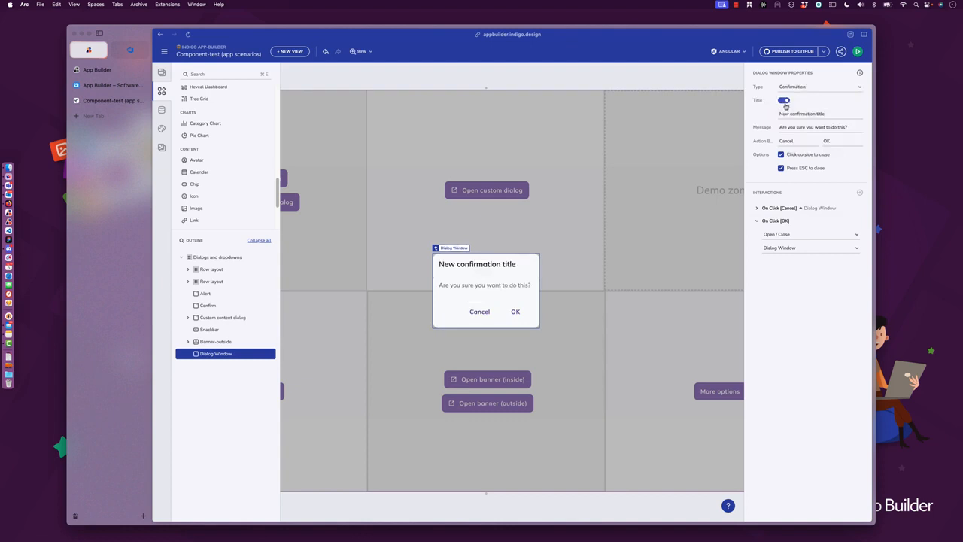
pyautogui.click(785, 104)
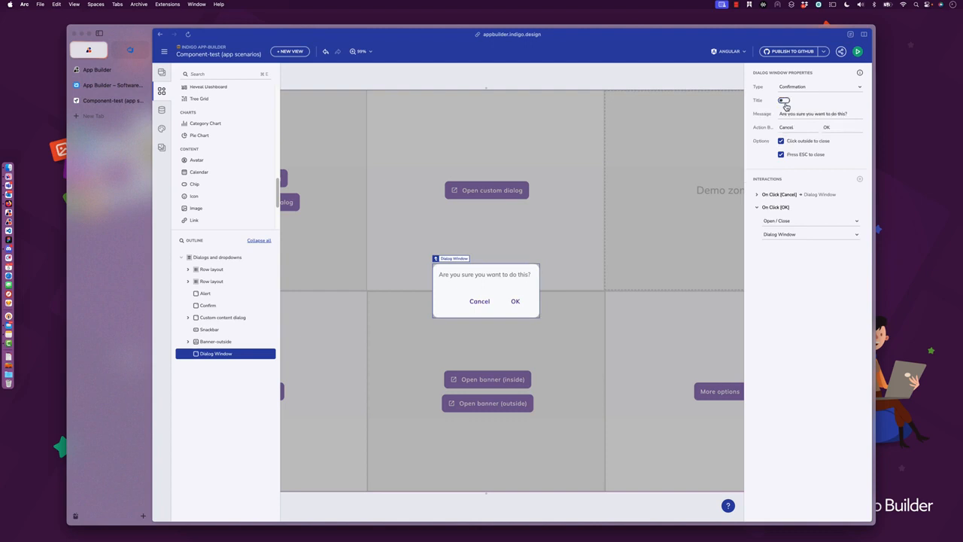
pyautogui.click(785, 103)
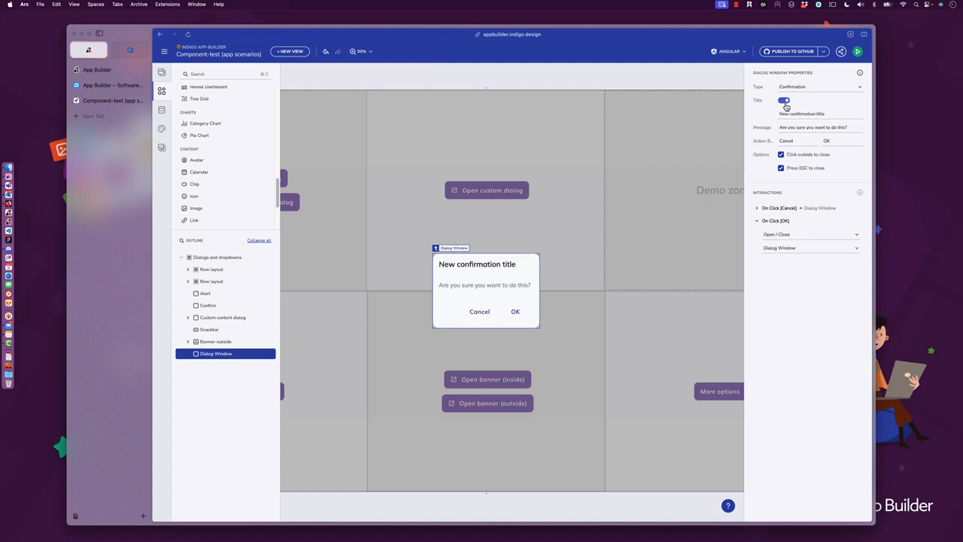
# Change the new dialog window's type to Custom Content and delete its body text
pyautogui.click(829, 87)
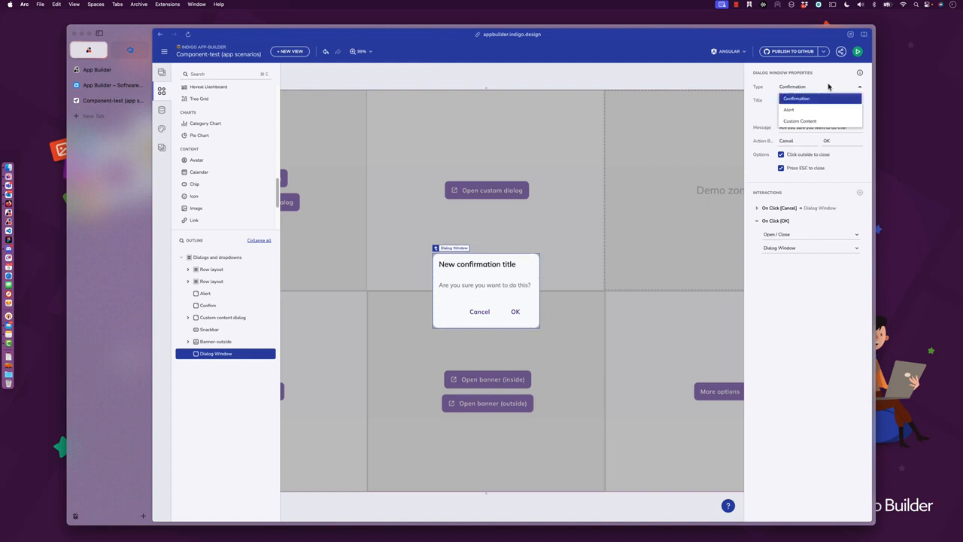
pyautogui.click(805, 120)
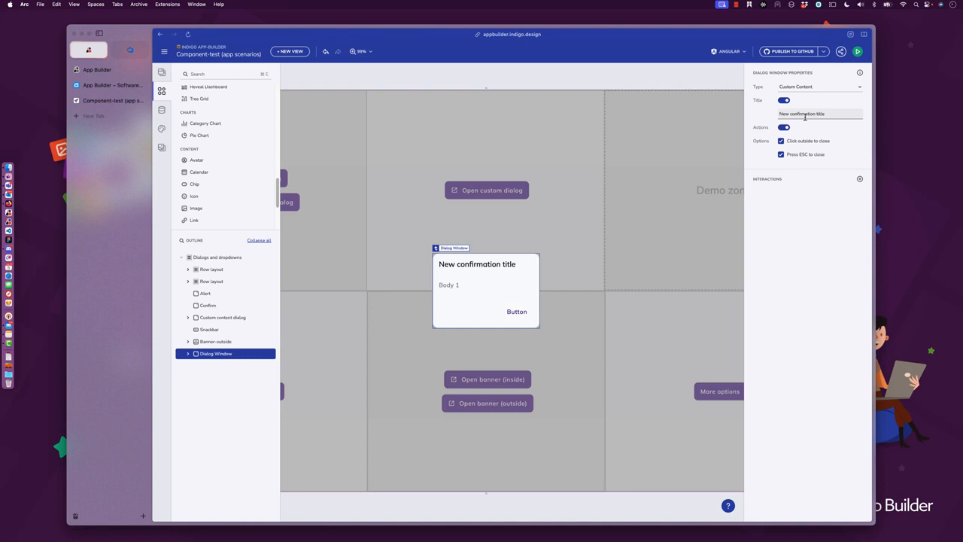
pyautogui.click(462, 285)
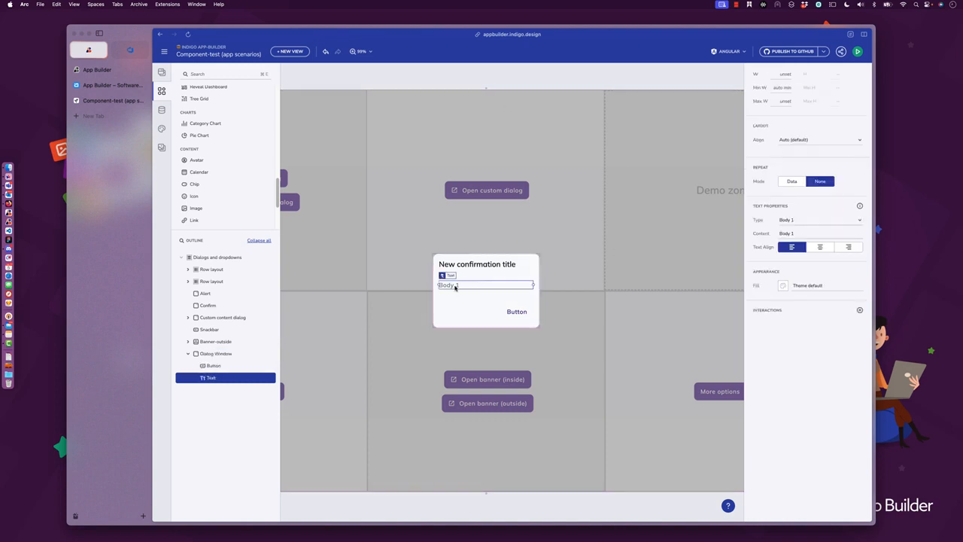
pyautogui.press('Delete')
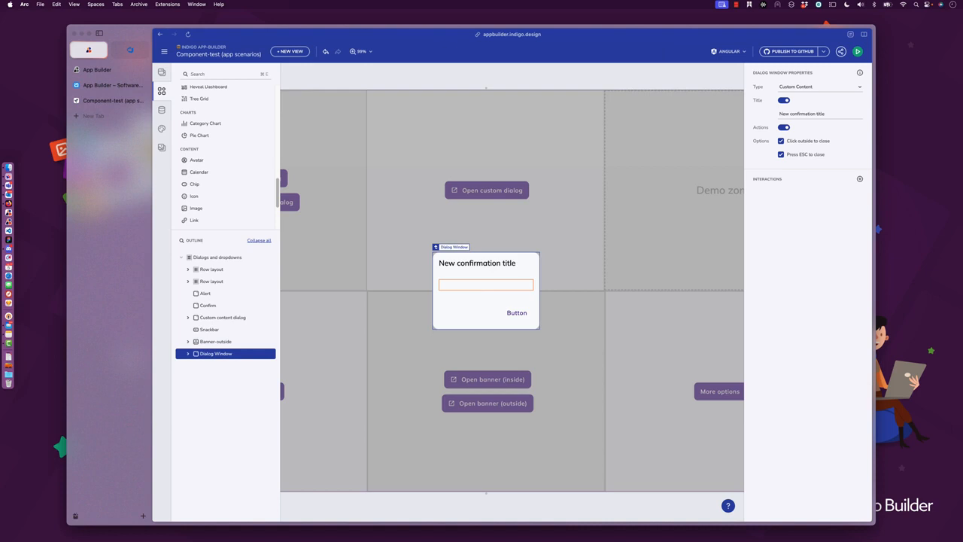
# Insert a Column layout in the dialog's empty content area, set its width to 500 px, and close the dialog
pyautogui.click(475, 288)
pyautogui.write('colu')
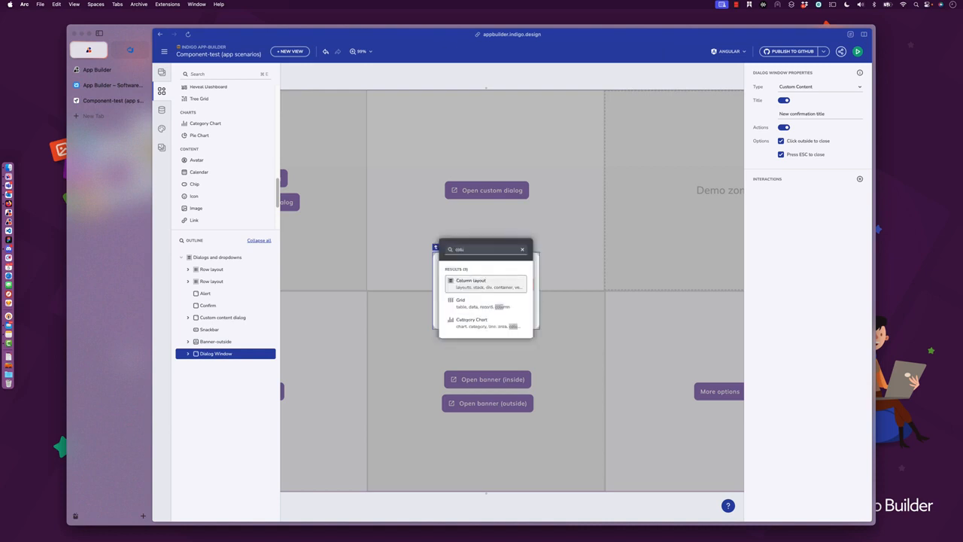
pyautogui.press('Return')
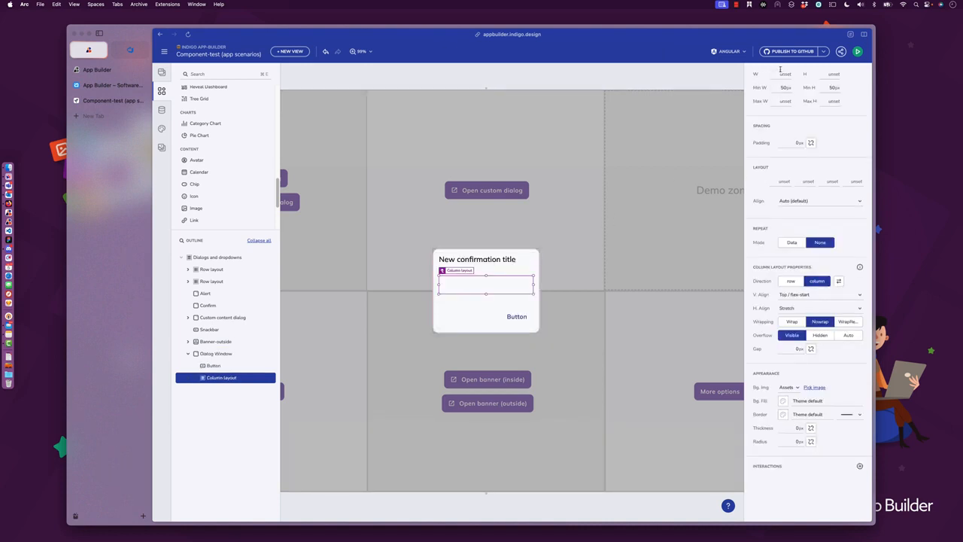
pyautogui.click(781, 73)
pyautogui.write('500')
pyautogui.press('Return')
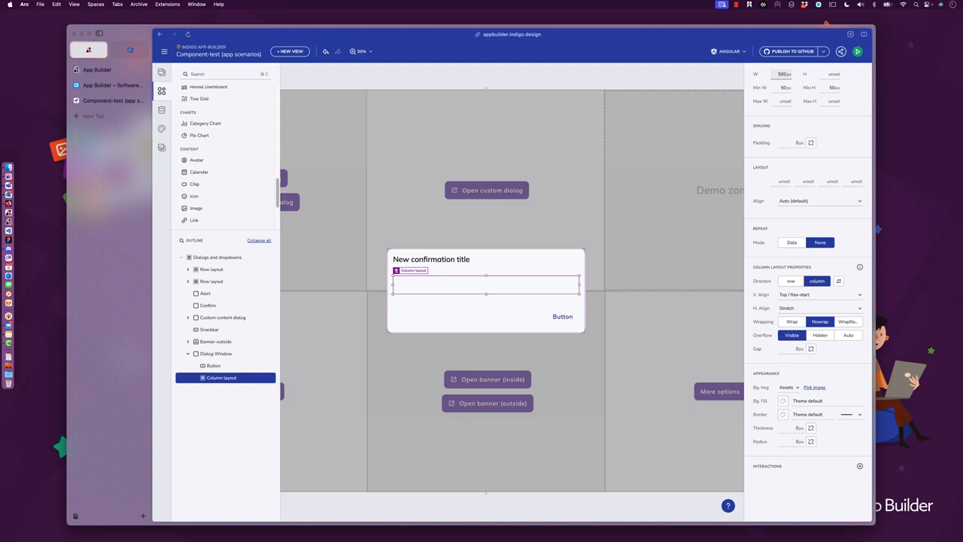
pyautogui.click(413, 245)
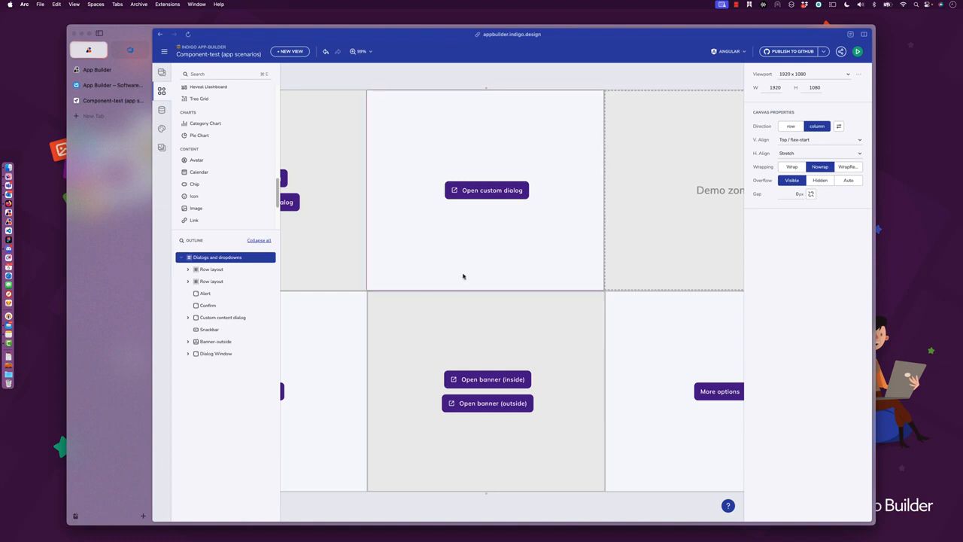
# Preview the view's Snackbar, Alert, Confirm, Custom content dialog and Dialog Window overlays, and reopen the Custom content dialog
pyautogui.scroll(-5, 471, 276)
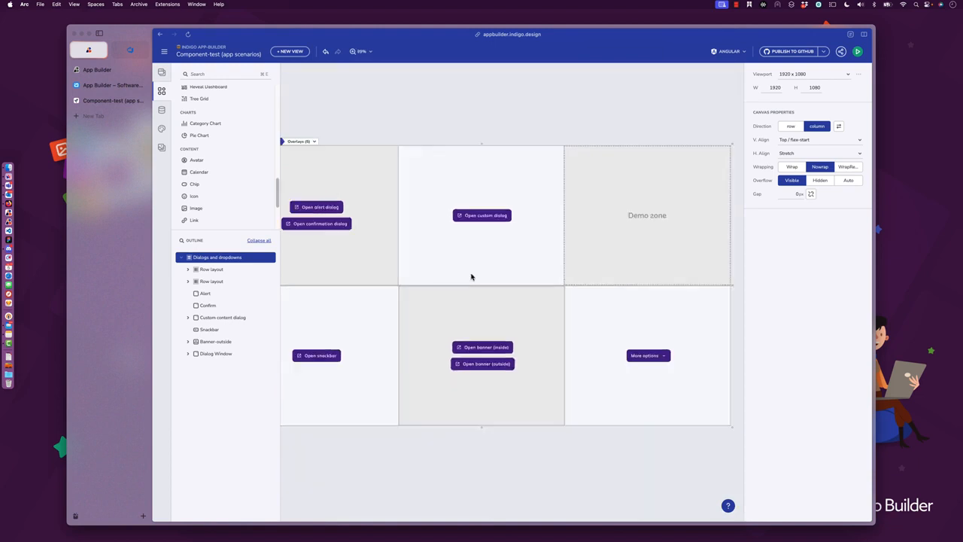
pyautogui.scroll(5, 471, 276)
pyautogui.hscroll(-2, 475, 488)
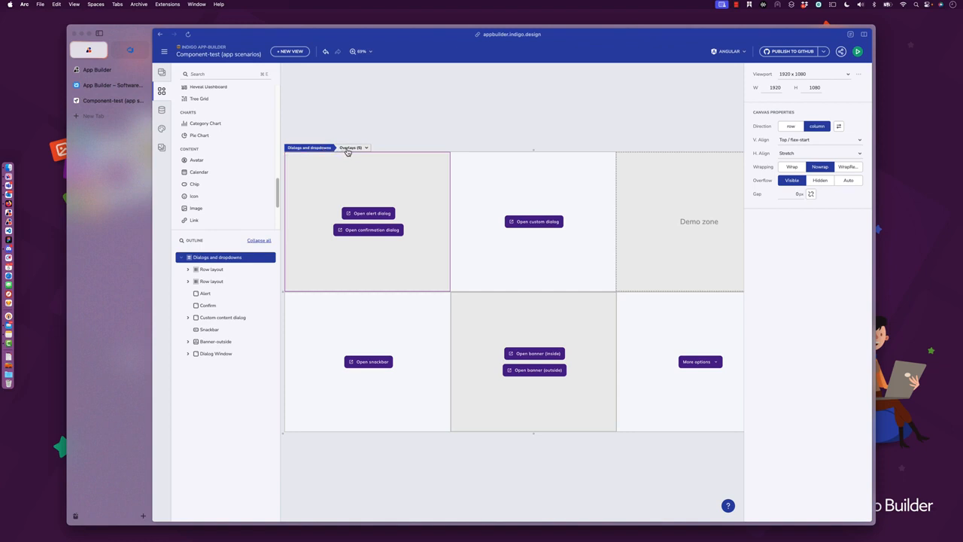
pyautogui.click(348, 149)
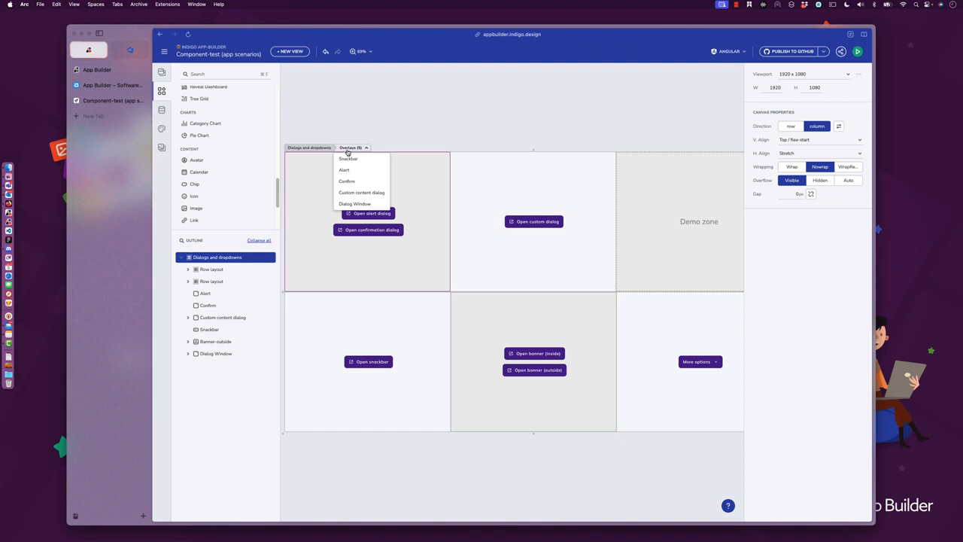
pyautogui.click(348, 159)
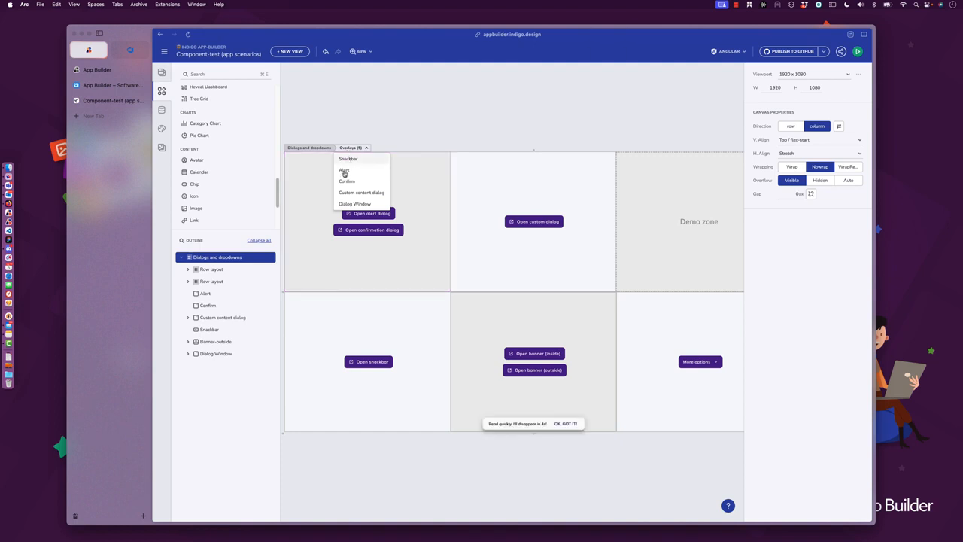
pyautogui.click(344, 171)
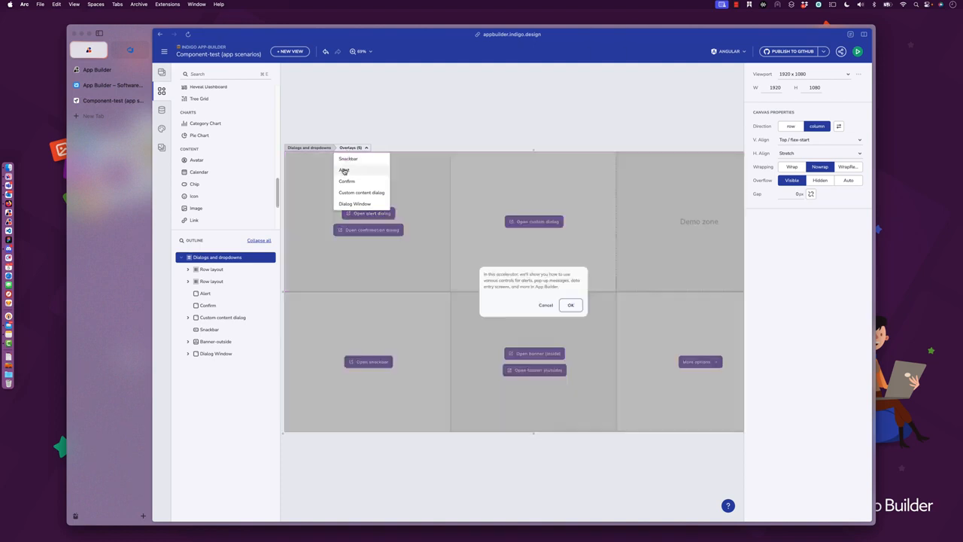
pyautogui.click(345, 181)
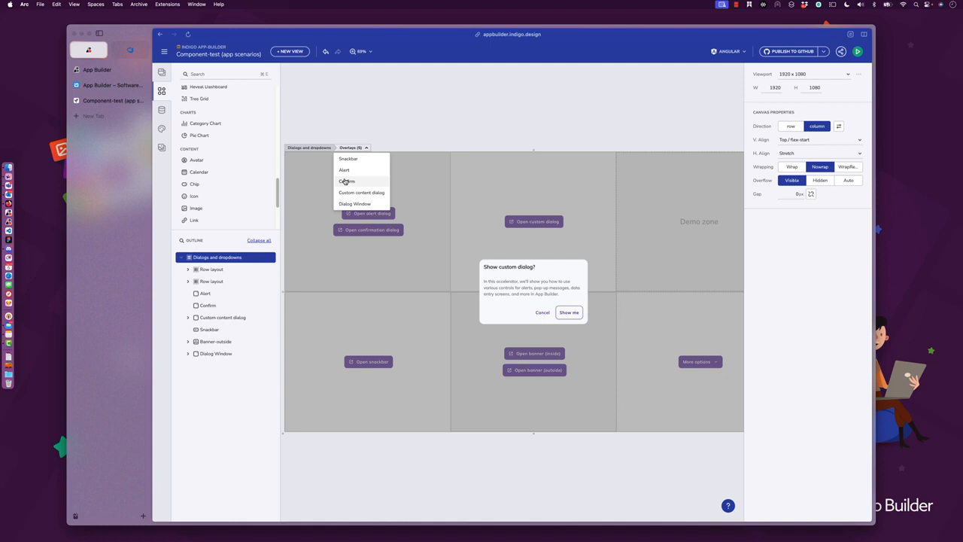
pyautogui.click(354, 194)
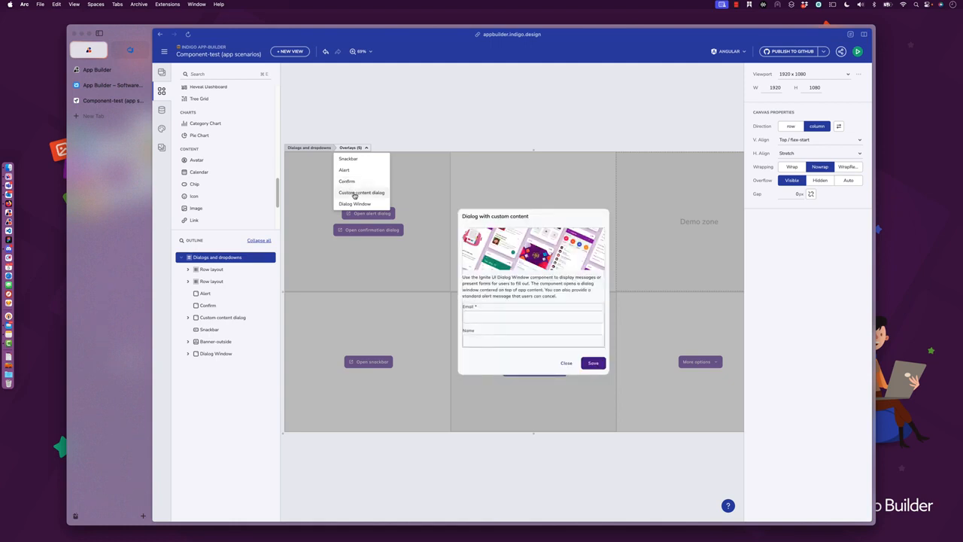
pyautogui.click(356, 204)
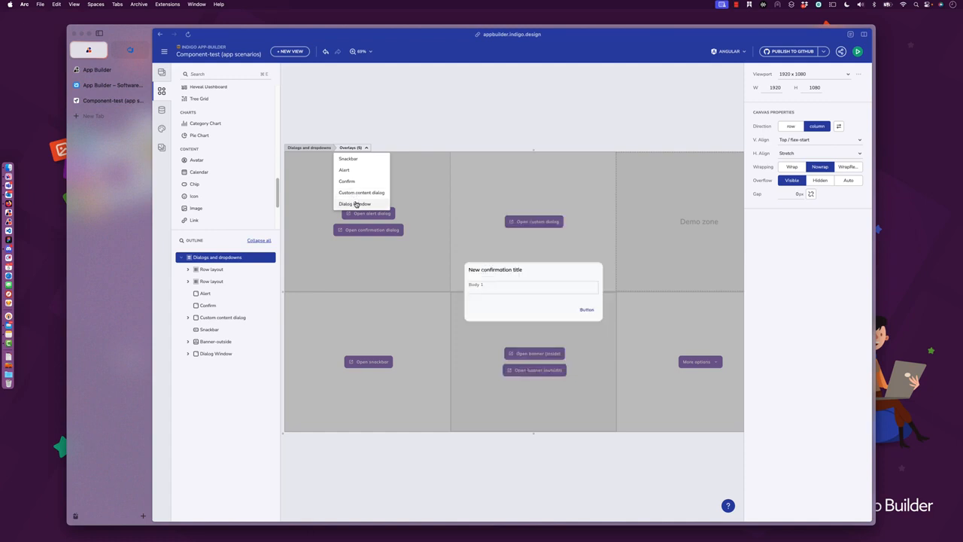
pyautogui.click(359, 193)
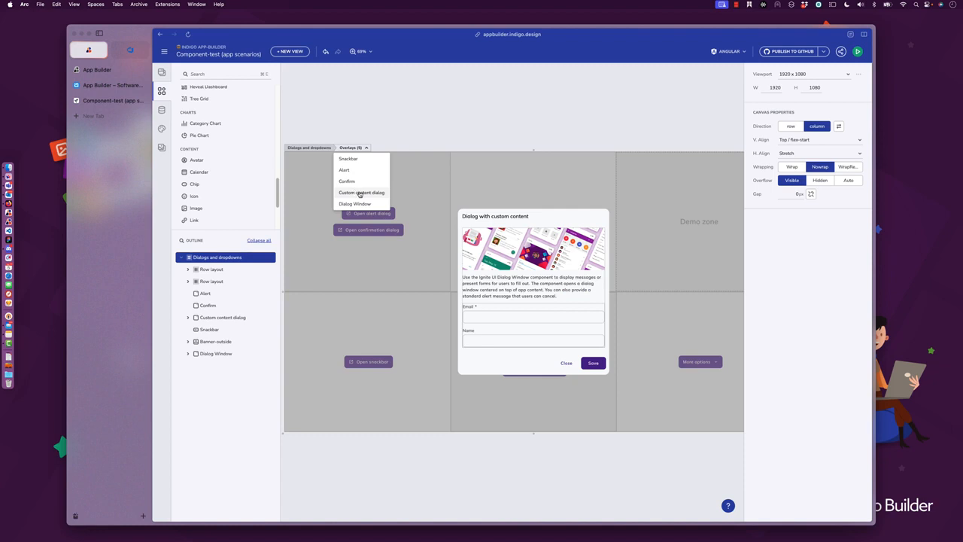
pyautogui.click(359, 193)
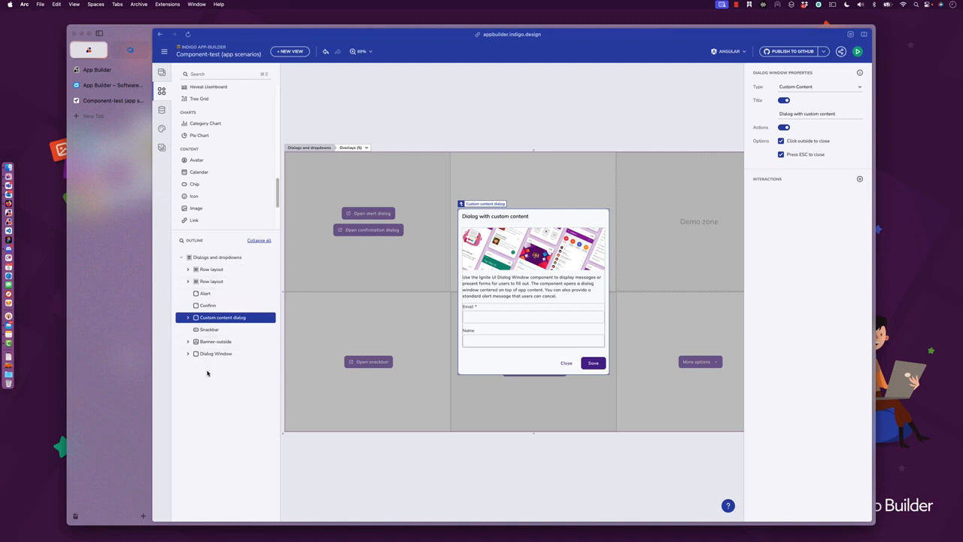
# Filter the outline by overlays, clear the filter, and inspect the column layout inside the Custom content dialog
pyautogui.click(202, 242)
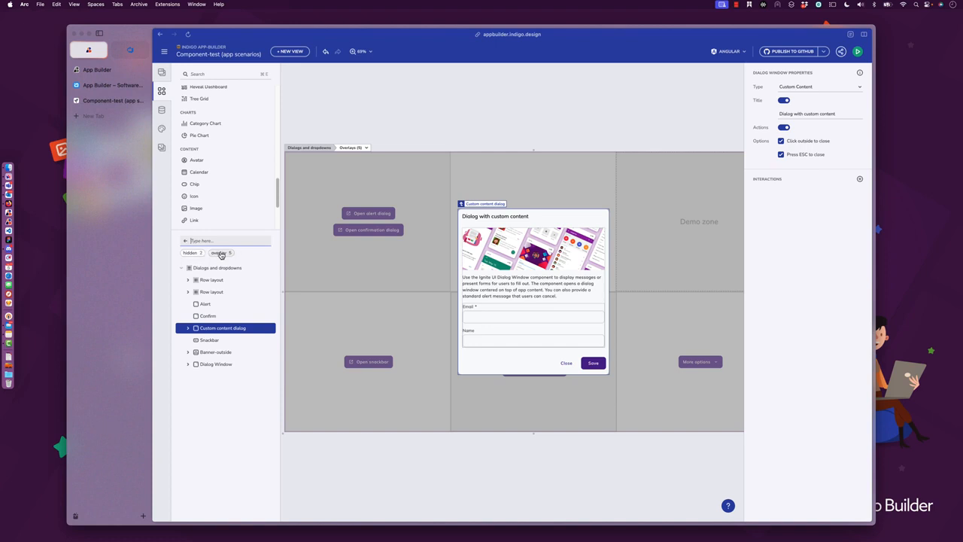
pyautogui.click(219, 253)
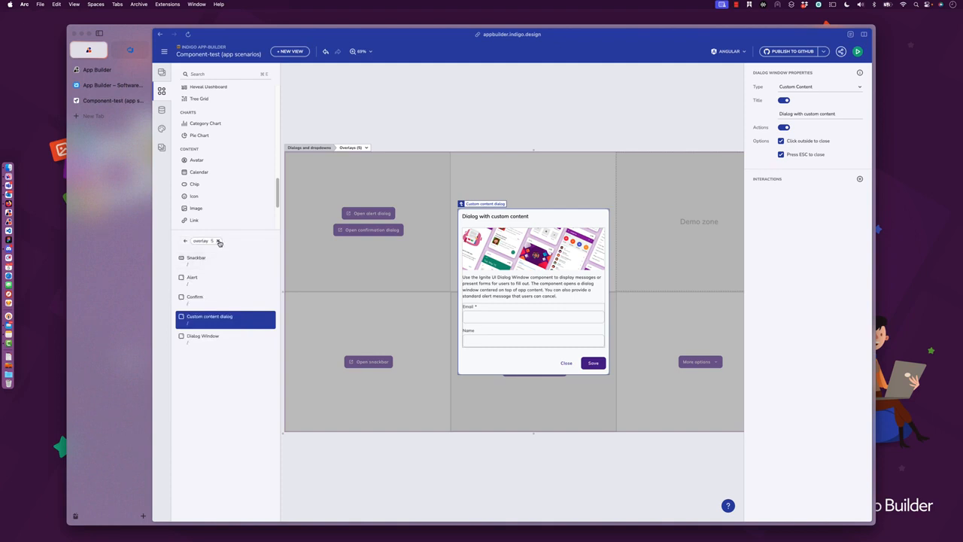
pyautogui.click(219, 240)
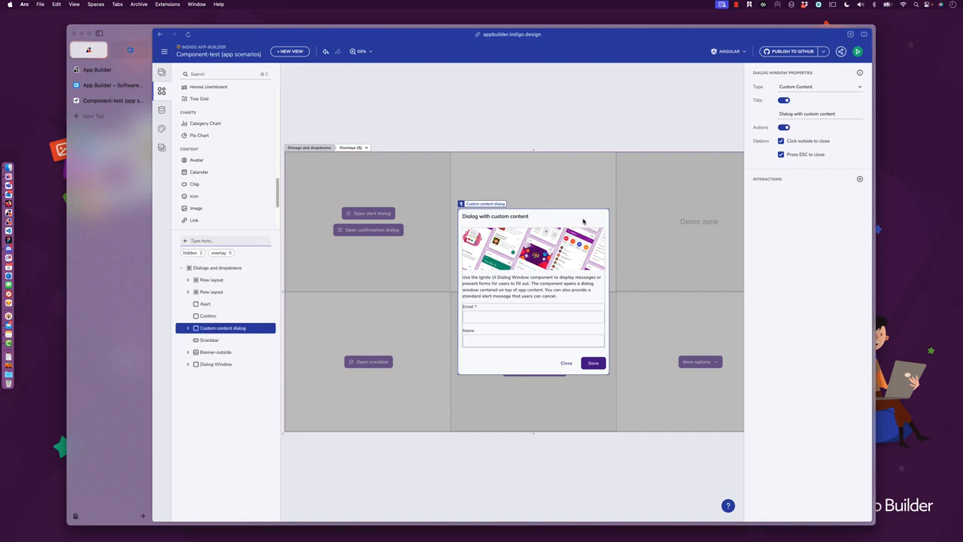
pyautogui.click(570, 301)
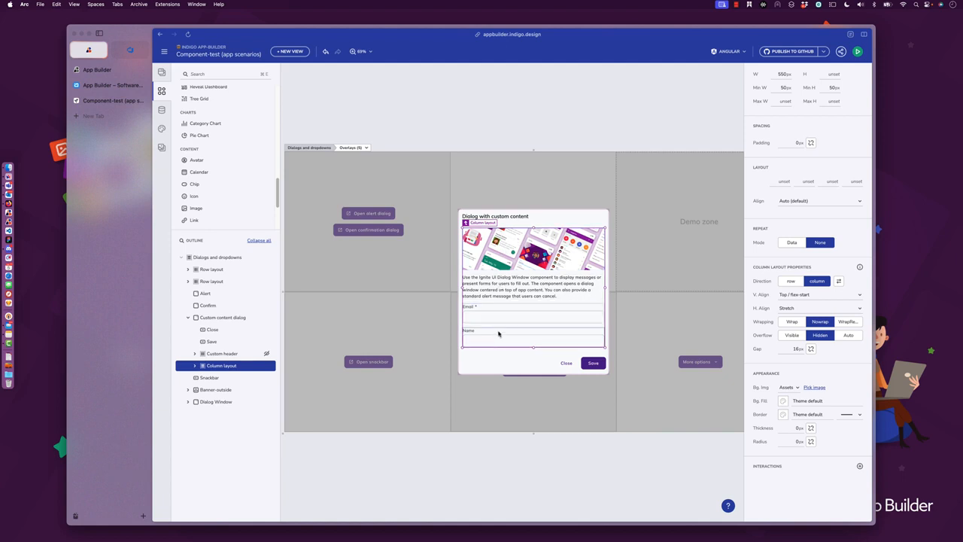
pyautogui.click(553, 218)
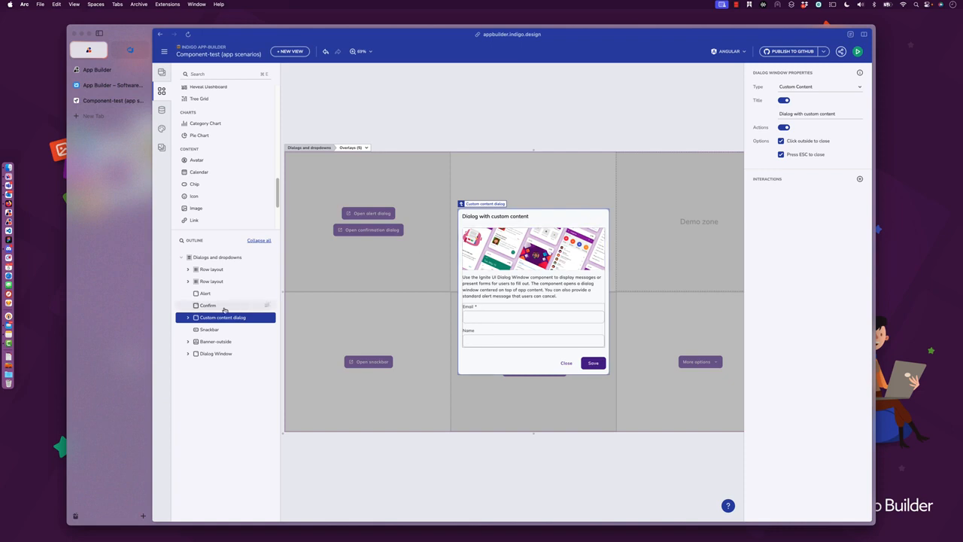
# Filter the outline by hidden elements and unhide Custom actions and Custom header in the Custom content dialog
pyautogui.click(191, 240)
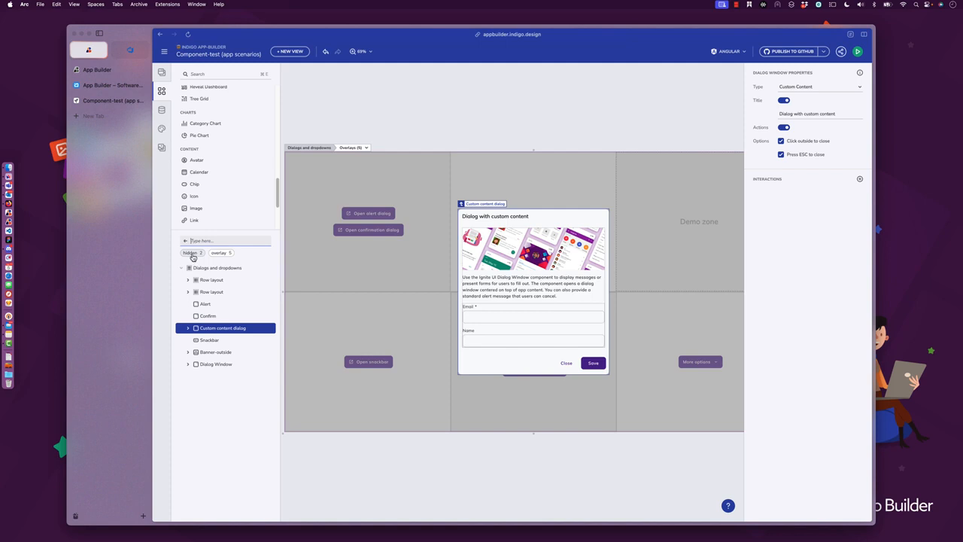
pyautogui.click(192, 255)
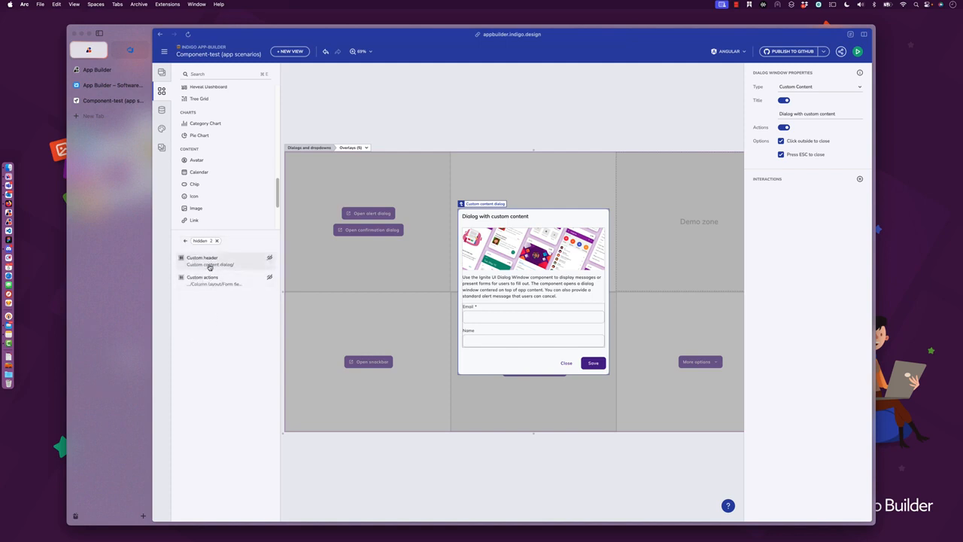
pyautogui.click(269, 277)
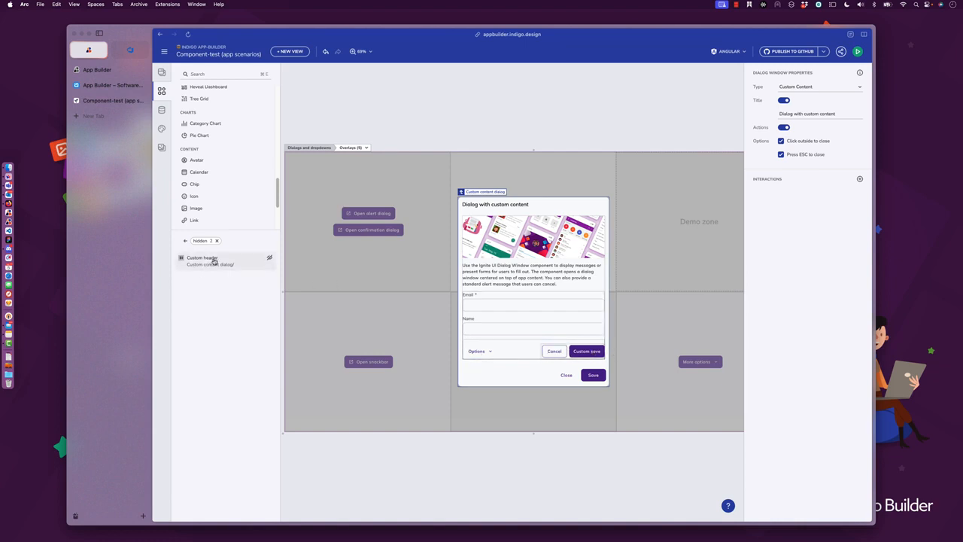
pyautogui.click(269, 258)
# Examine the properties of the custom header row, its title, and its close icon button with its click interaction
pyautogui.click(542, 217)
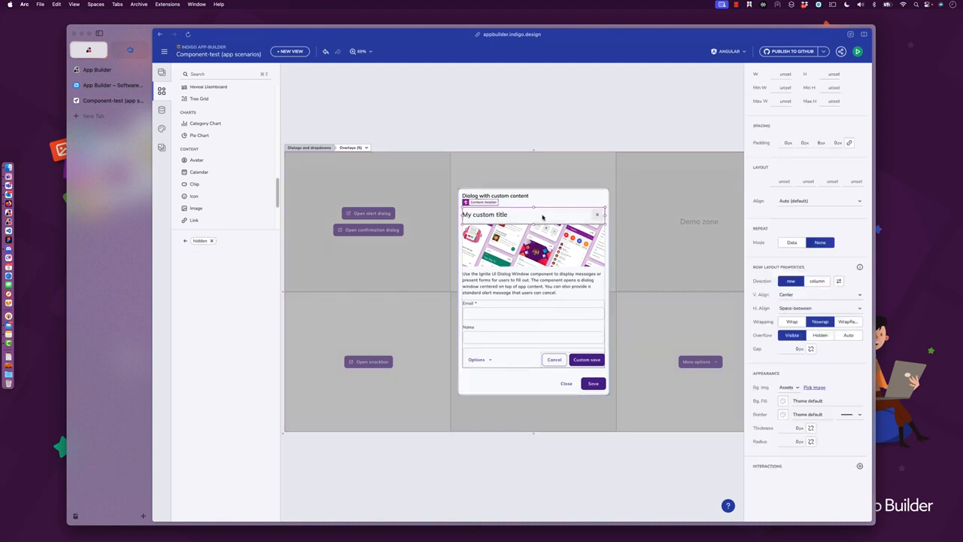
pyautogui.click(489, 217)
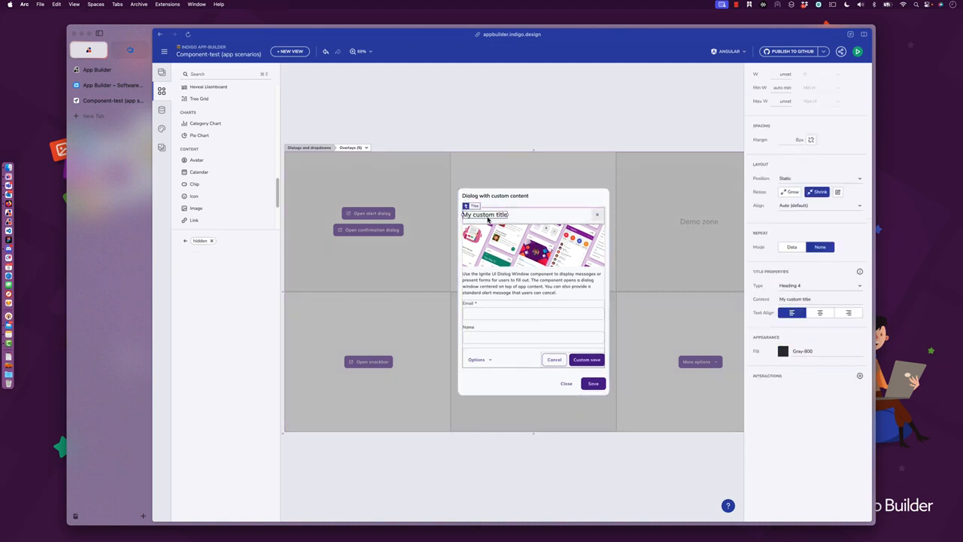
pyautogui.click(599, 216)
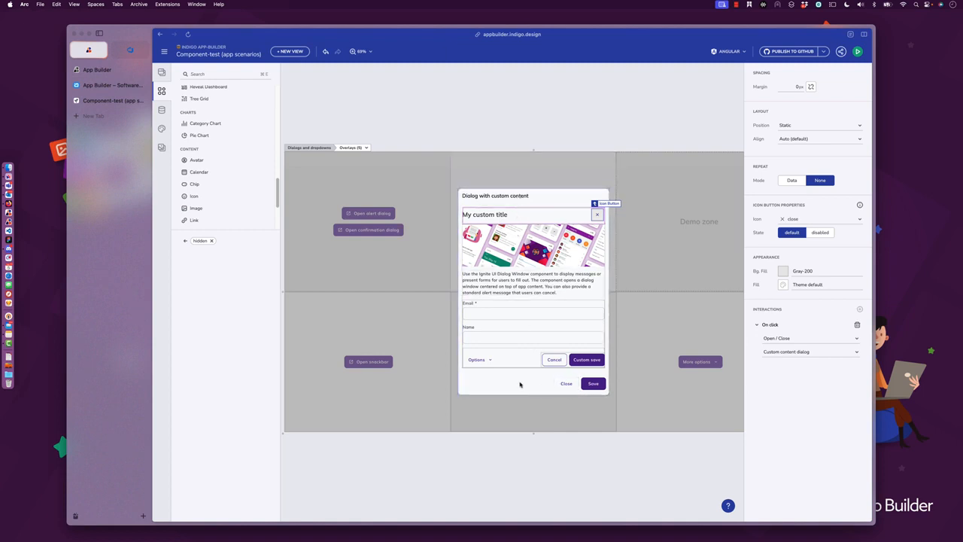
# Turn off the Custom content dialog's built-in title and actions, and close the dialog
pyautogui.click(565, 195)
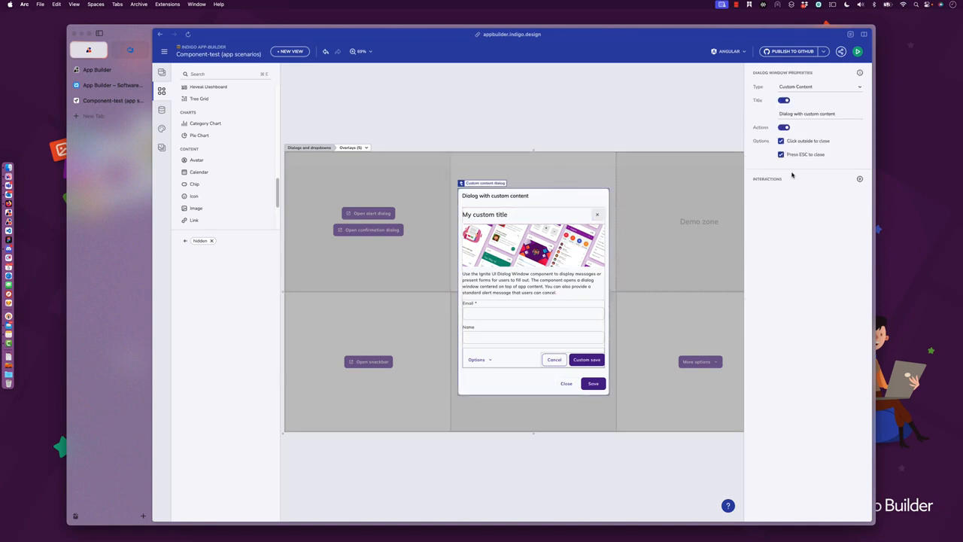
pyautogui.click(785, 102)
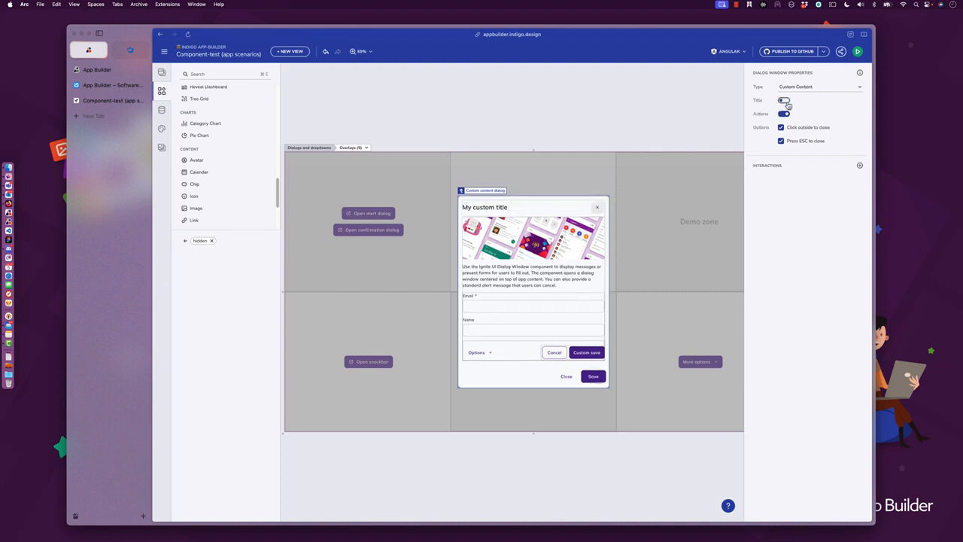
pyautogui.click(785, 115)
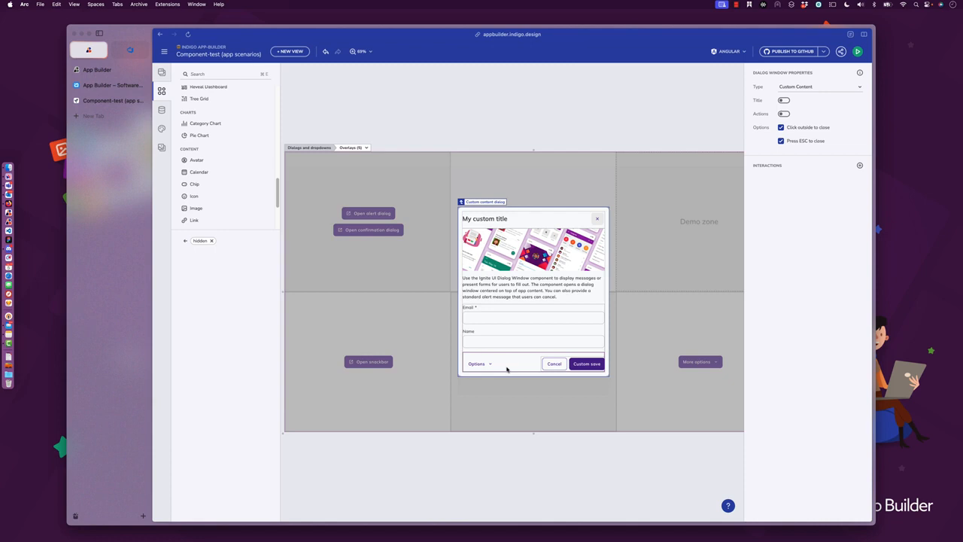
pyautogui.click(481, 202)
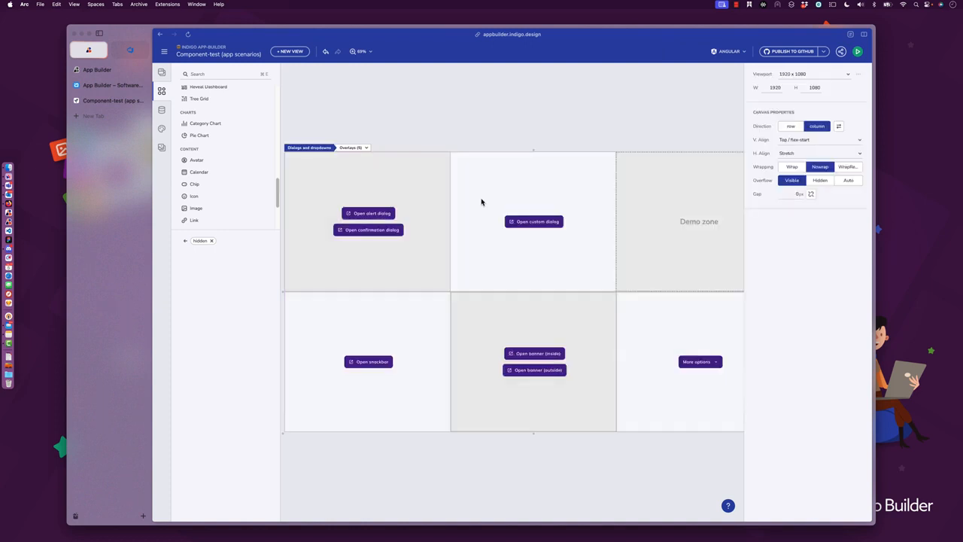
# Remove the On click interaction from the "Open alert dialog" button
pyautogui.click(377, 214)
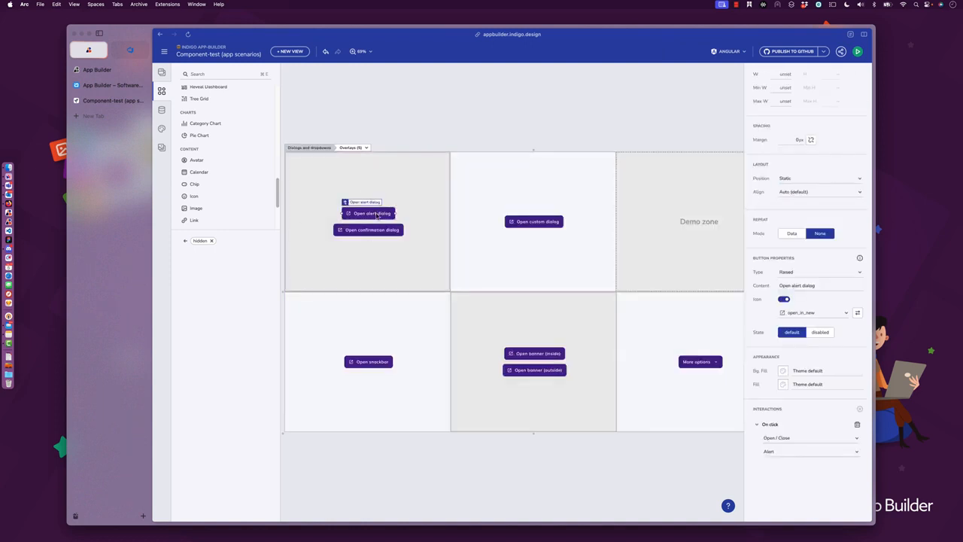
pyautogui.click(858, 425)
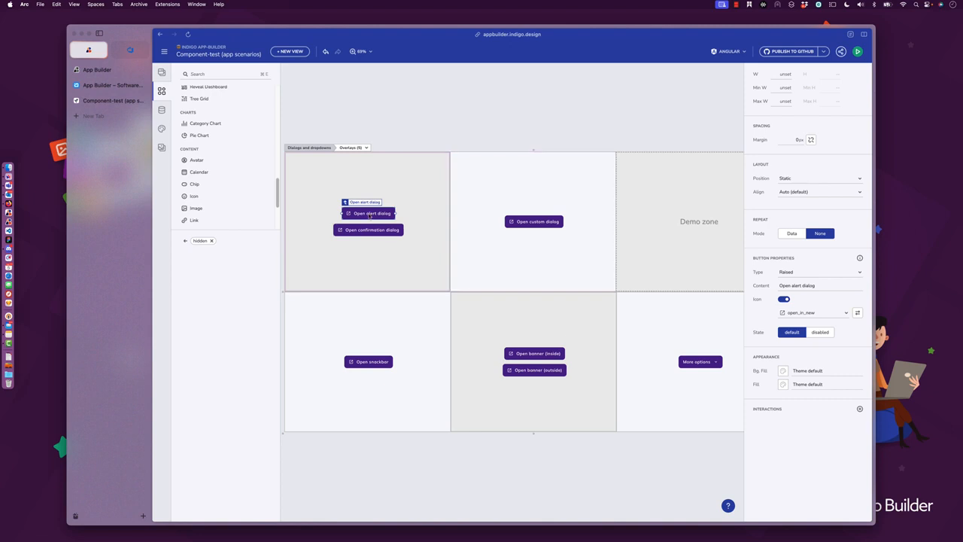
# Clear the outline filter and give the "Open alert dialog" button an On click interaction that opens or closes the Alert component
pyautogui.click(185, 241)
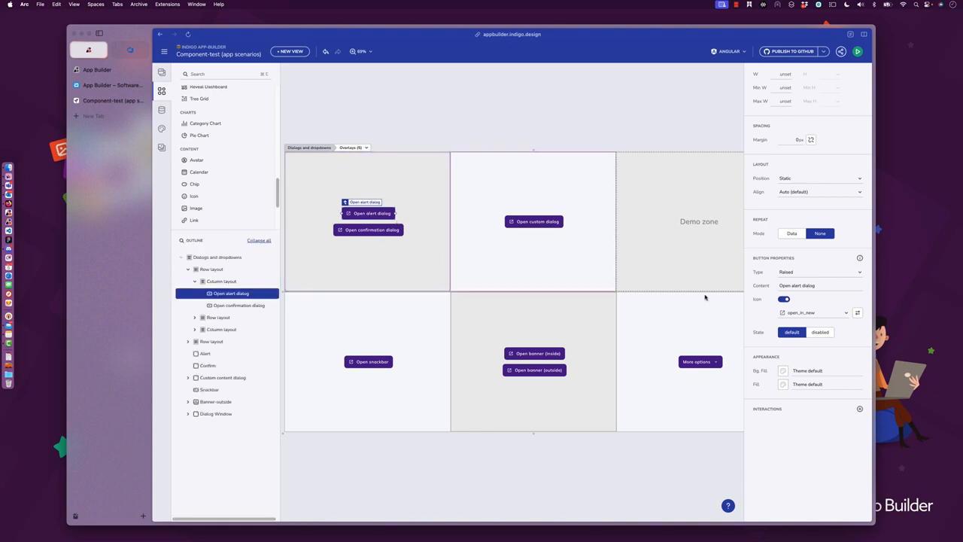
pyautogui.click(860, 409)
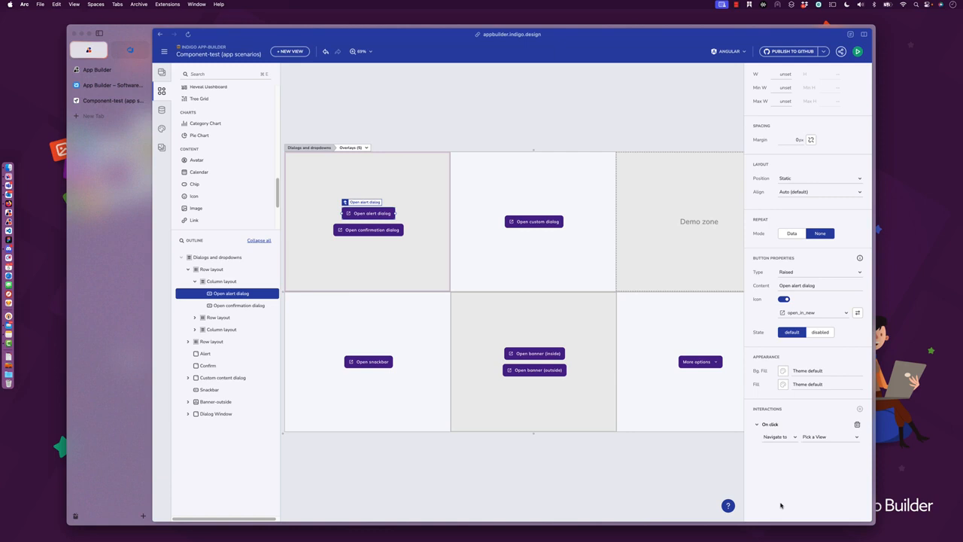
pyautogui.click(780, 437)
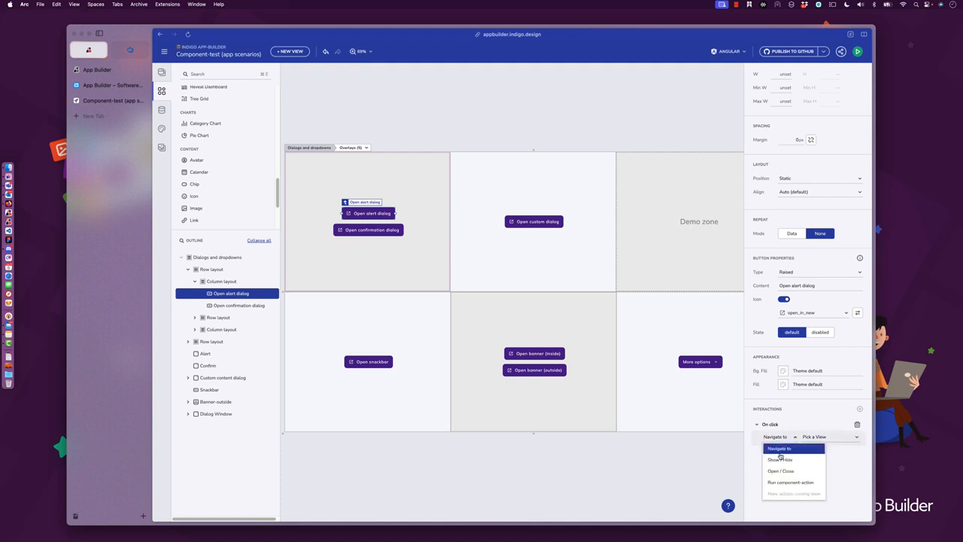
pyautogui.click(780, 471)
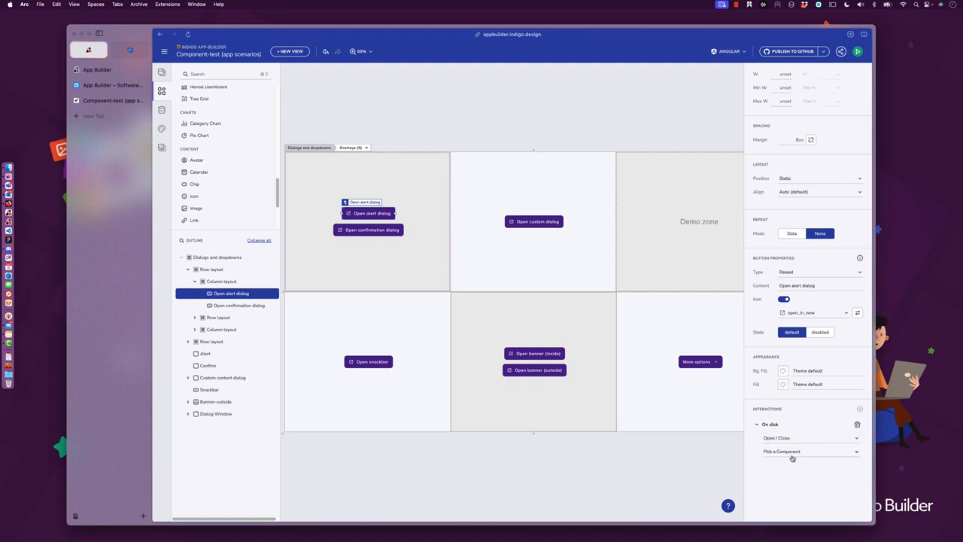
pyautogui.click(792, 454)
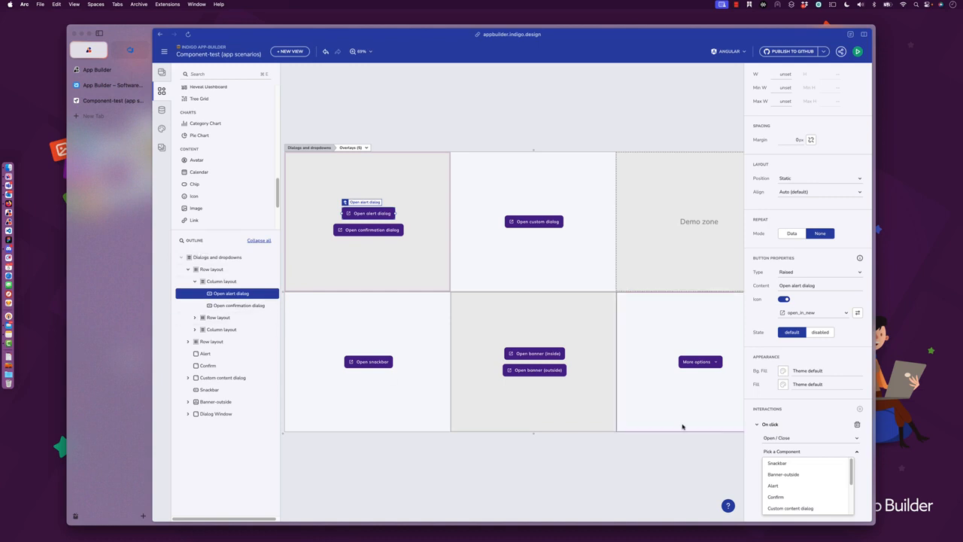
pyautogui.scroll(-5, 802, 471)
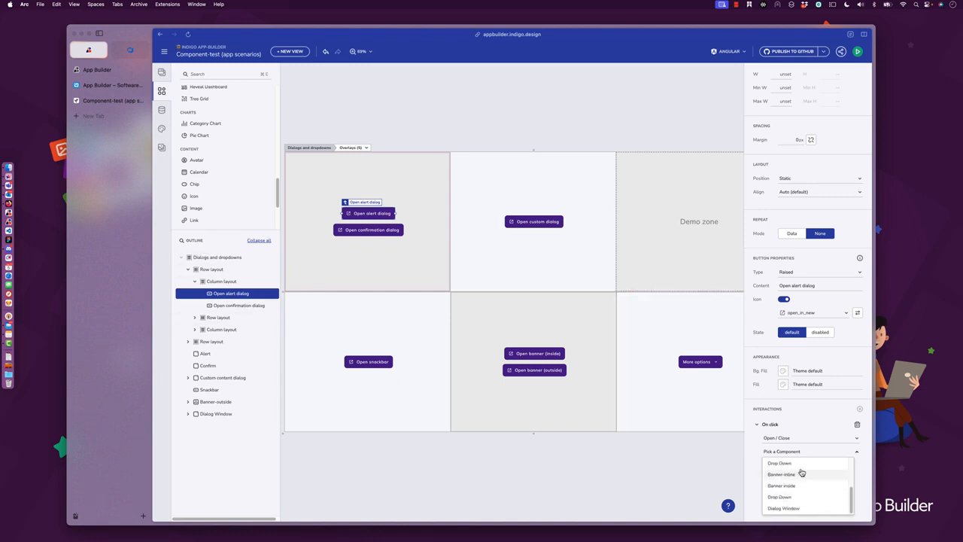
pyautogui.scroll(5, 801, 478)
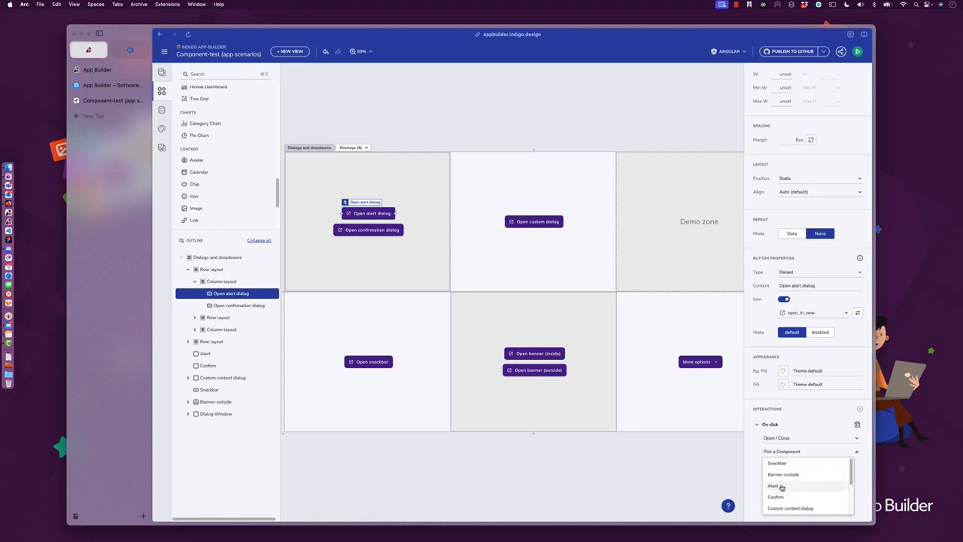
pyautogui.click(782, 486)
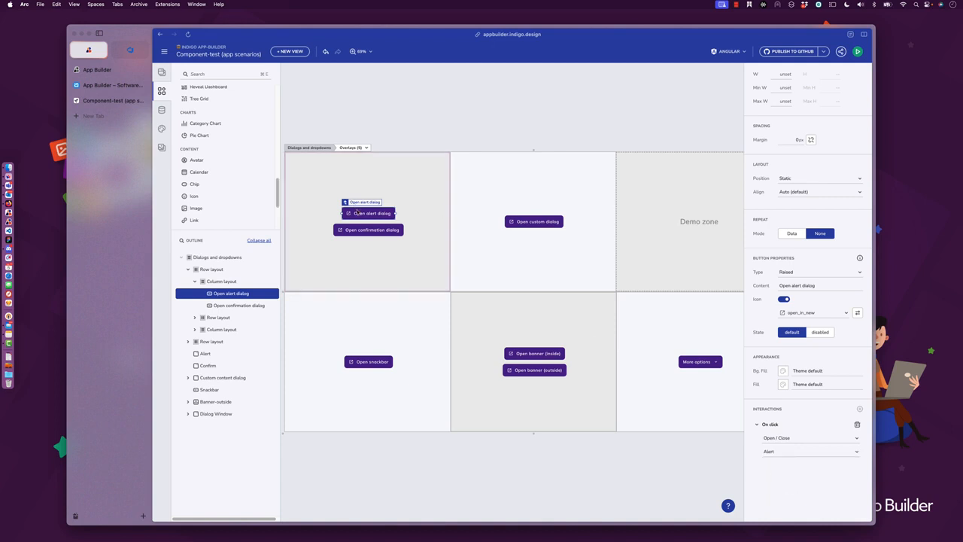
# Check the "Open custom dialog" button's interaction, and test the alert, confirmation and custom dialogs in the app preview before returning to editing
pyautogui.click(531, 225)
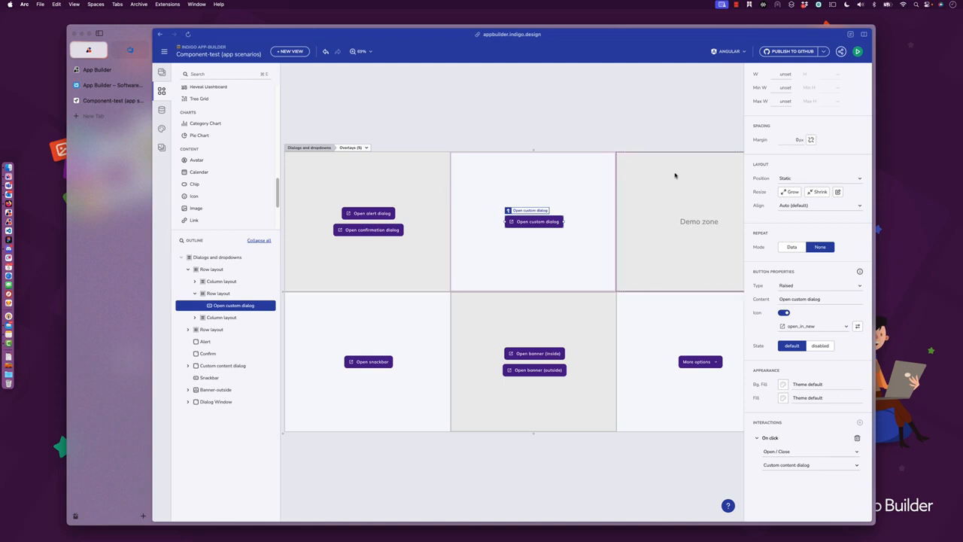
pyautogui.click(859, 52)
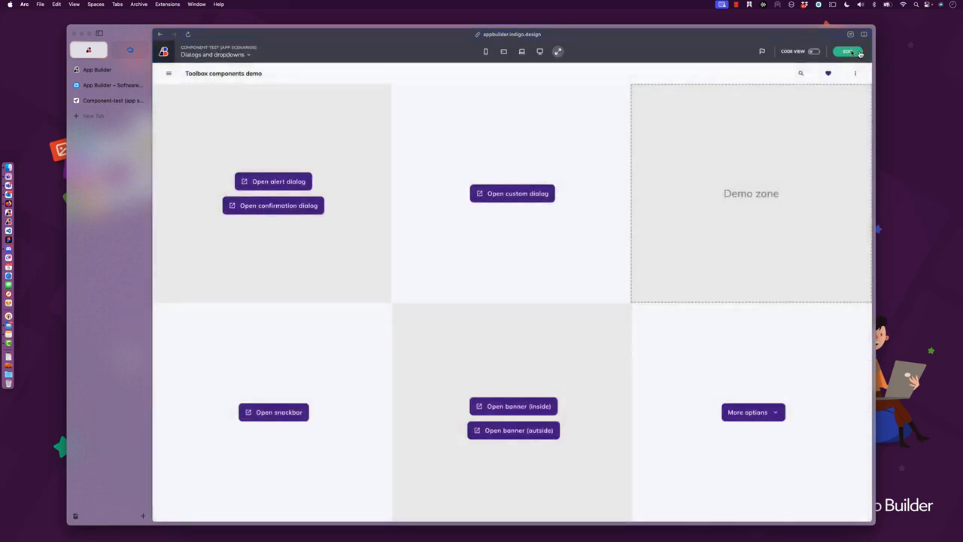
pyautogui.click(272, 181)
pyautogui.click(567, 311)
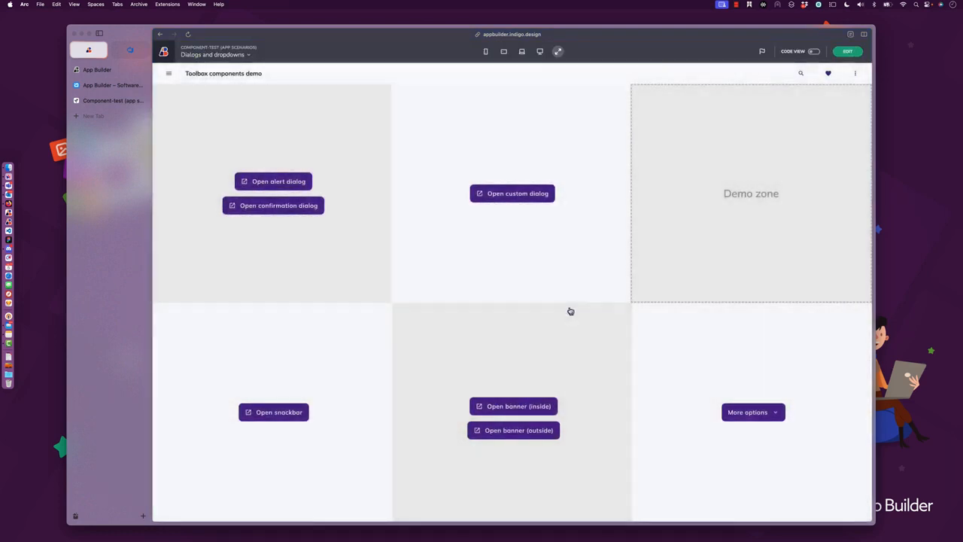
pyautogui.click(259, 207)
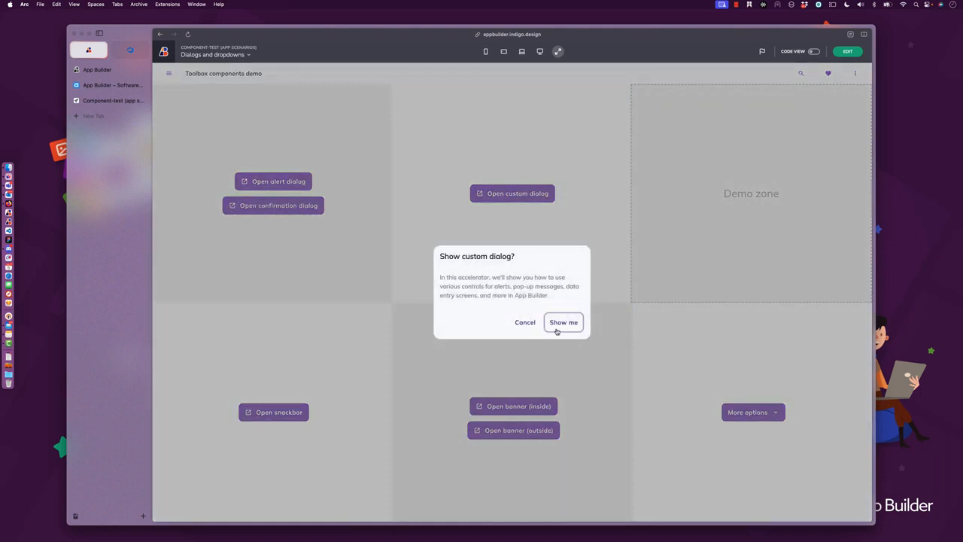
pyautogui.click(523, 323)
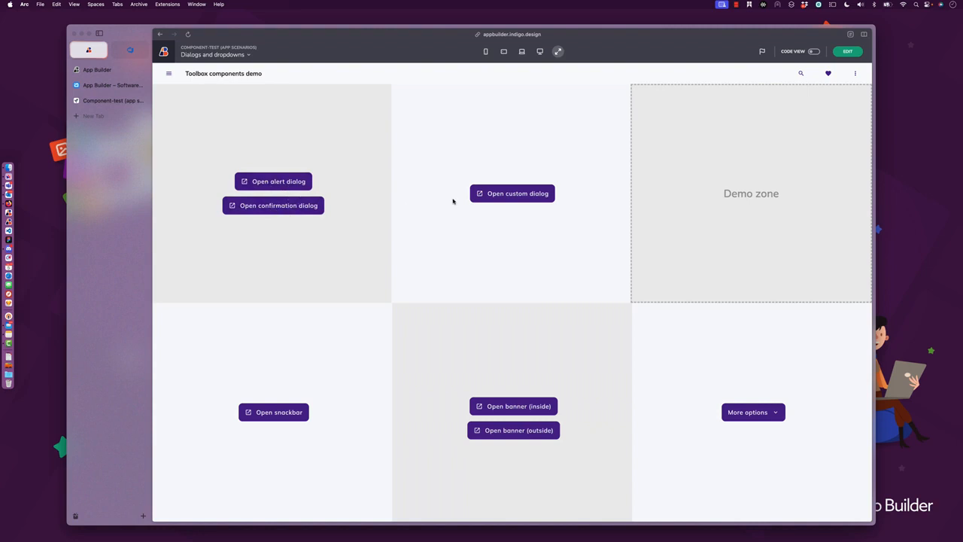
pyautogui.click(514, 195)
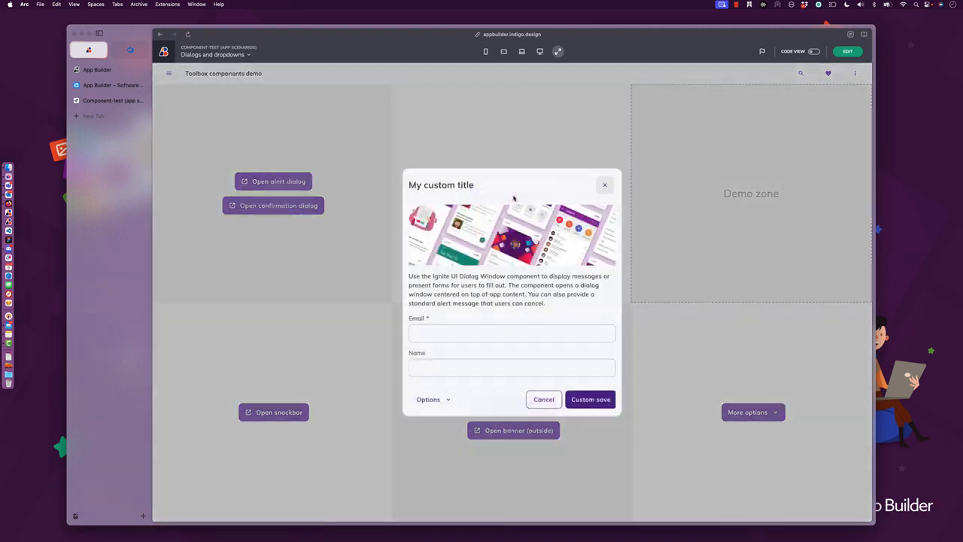
pyautogui.click(553, 407)
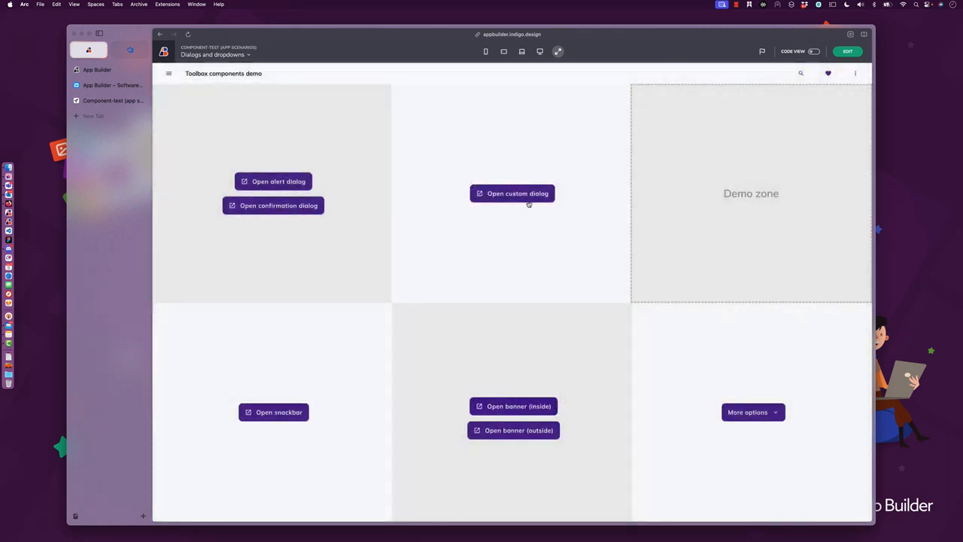
pyautogui.click(849, 53)
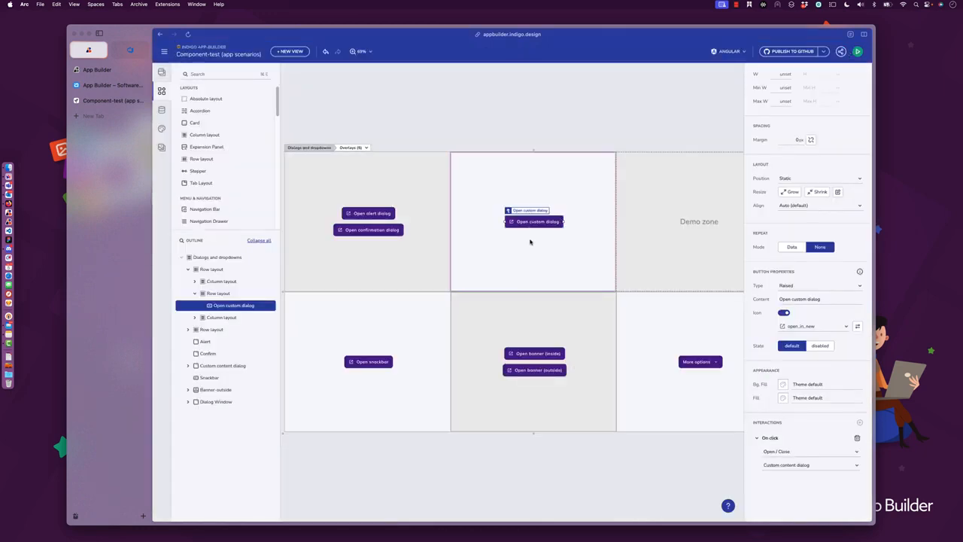
# Open the Custom content dialog overlay and examine its Cancel button's click interaction
pyautogui.click(358, 148)
pyautogui.click(359, 195)
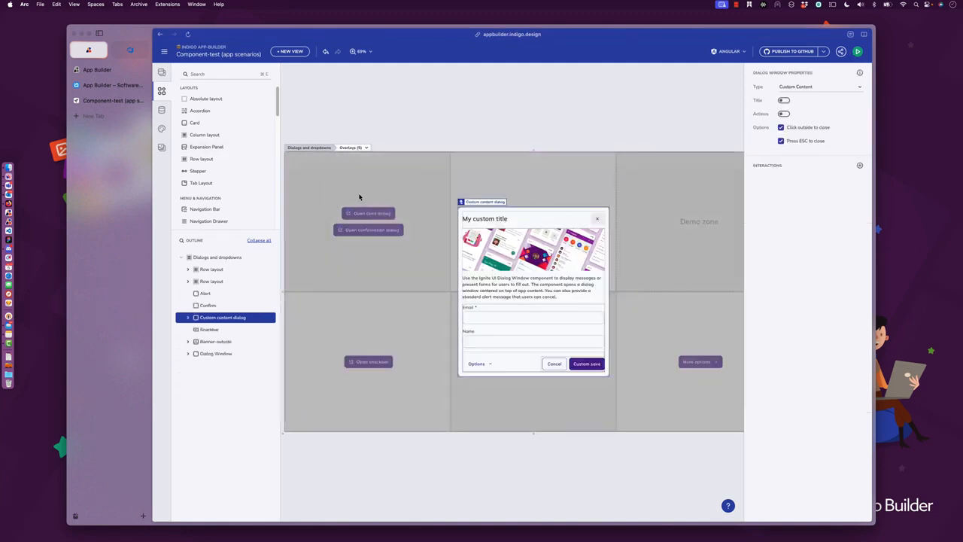
pyautogui.click(550, 364)
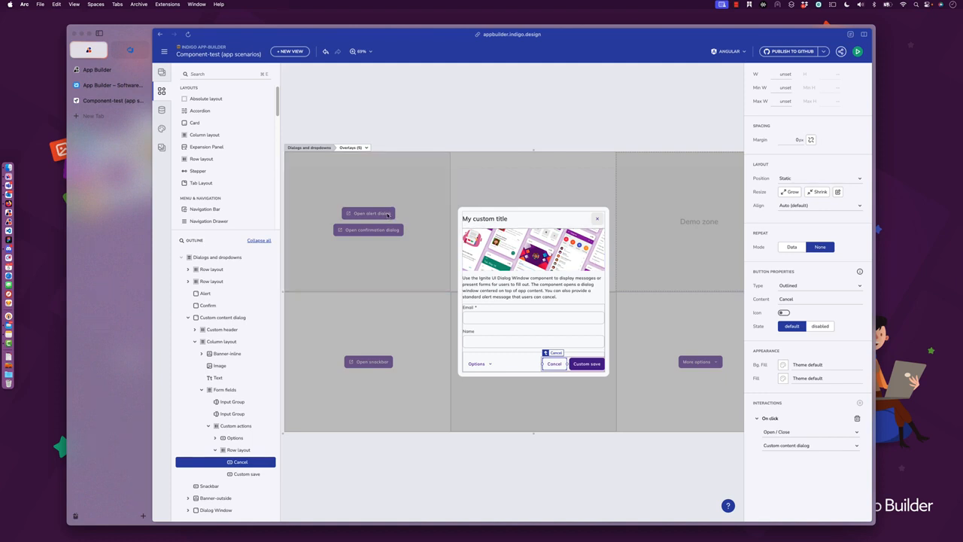
# Hide the Custom header and Custom actions rows in the Custom content dialog, keeping its column layout visible
pyautogui.click(570, 221)
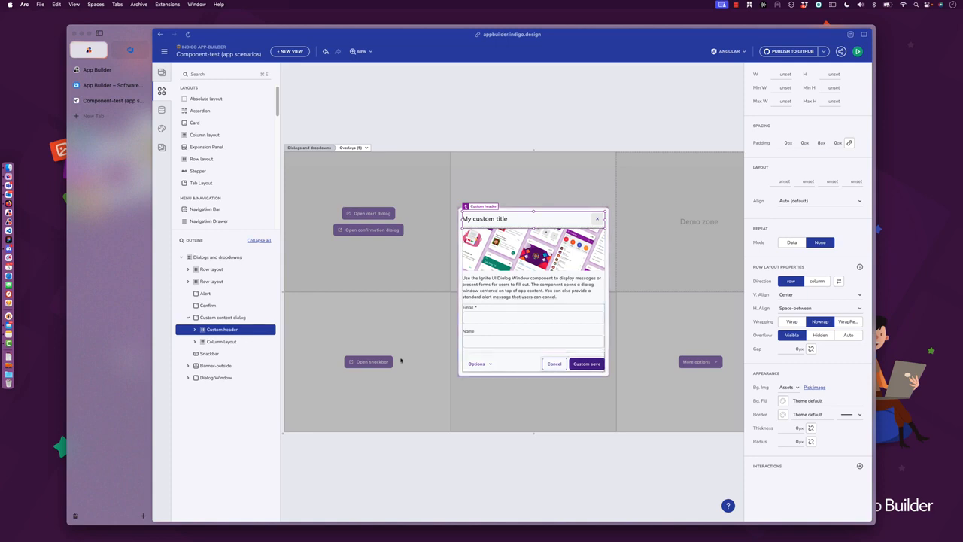
pyautogui.click(267, 330)
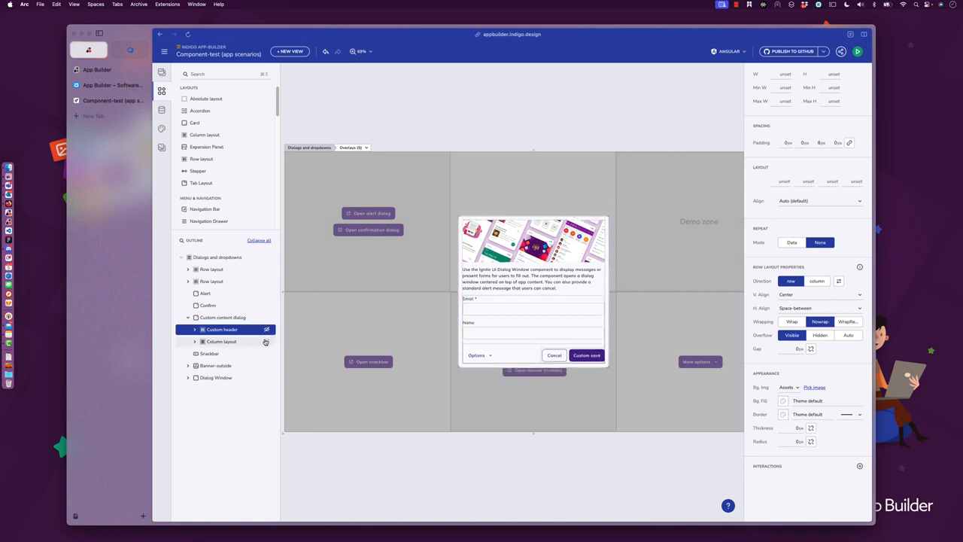
pyautogui.click(265, 343)
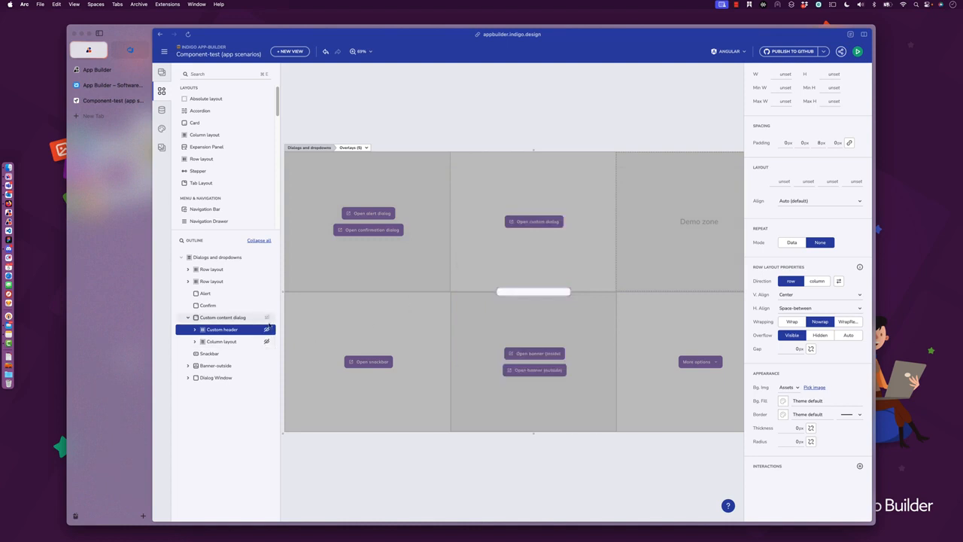
pyautogui.click(266, 343)
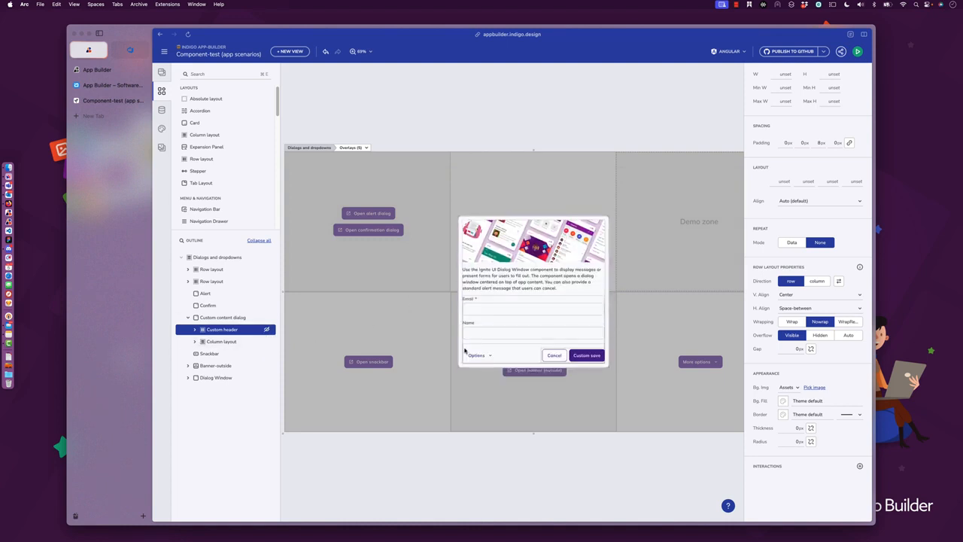
pyautogui.click(518, 355)
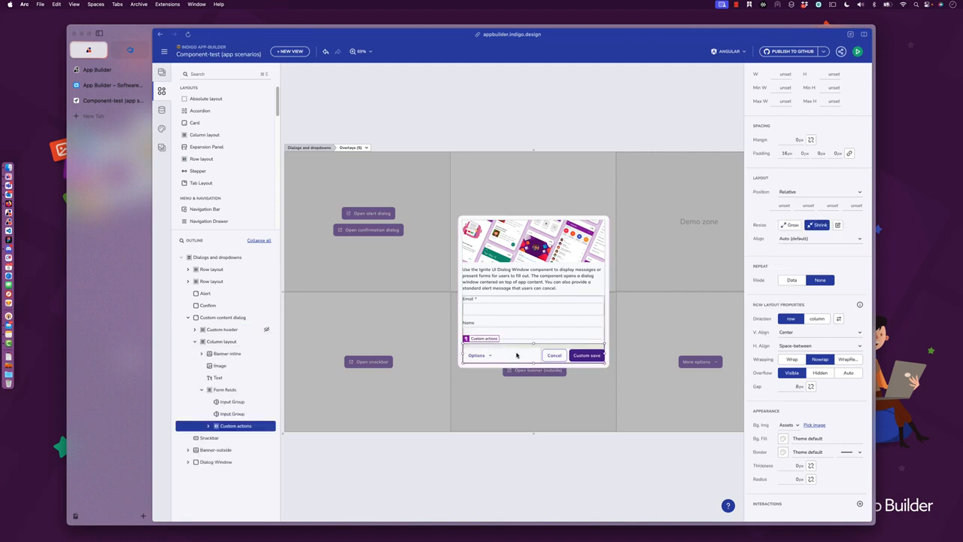
pyautogui.click(265, 426)
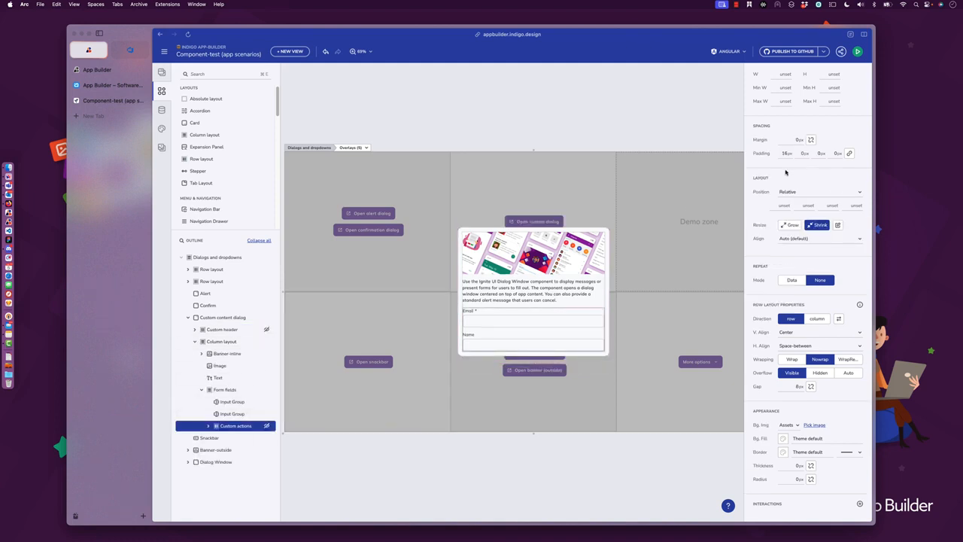
# Turn on the Custom content dialog's built-in title and actions
pyautogui.click(472, 231)
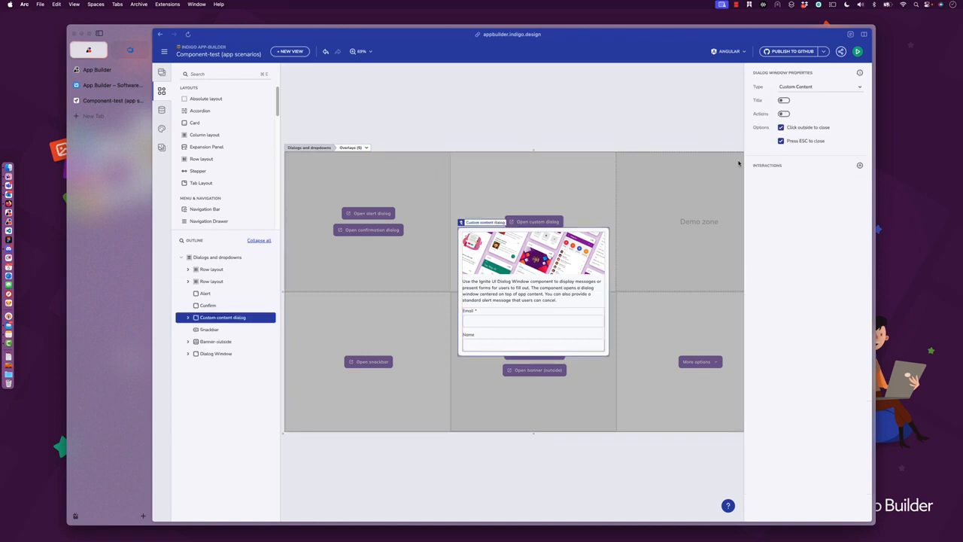
pyautogui.click(783, 100)
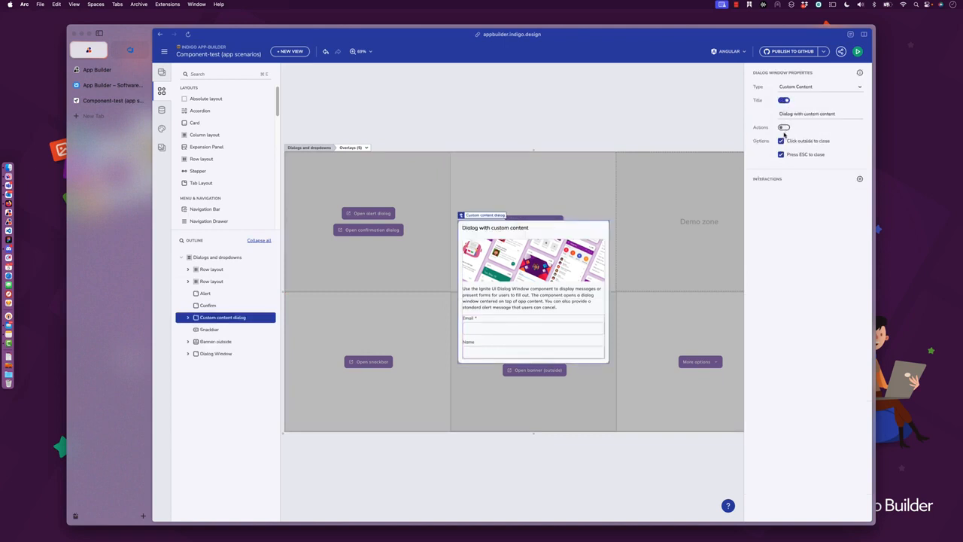
pyautogui.click(784, 128)
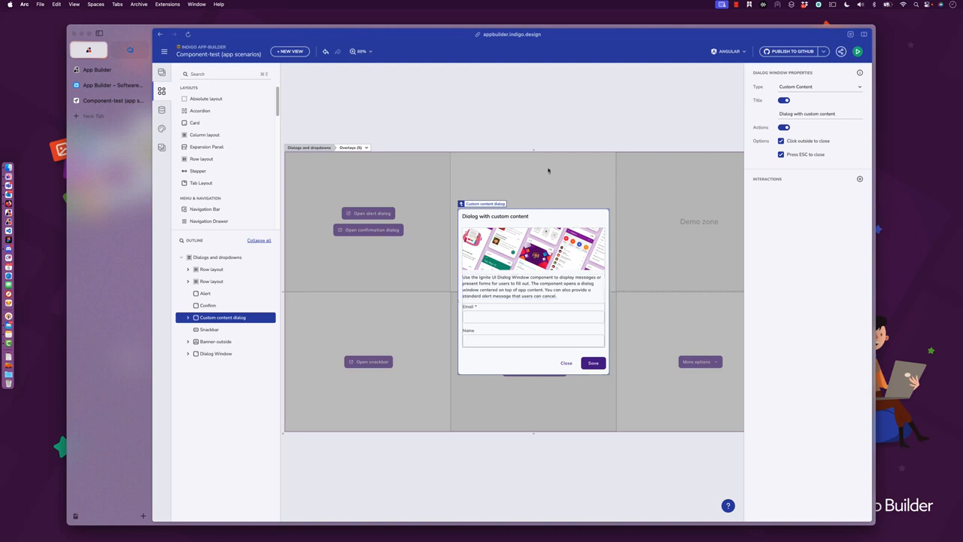
# Preview the app, test the inside and outside banners, and return to editing
pyautogui.click(857, 51)
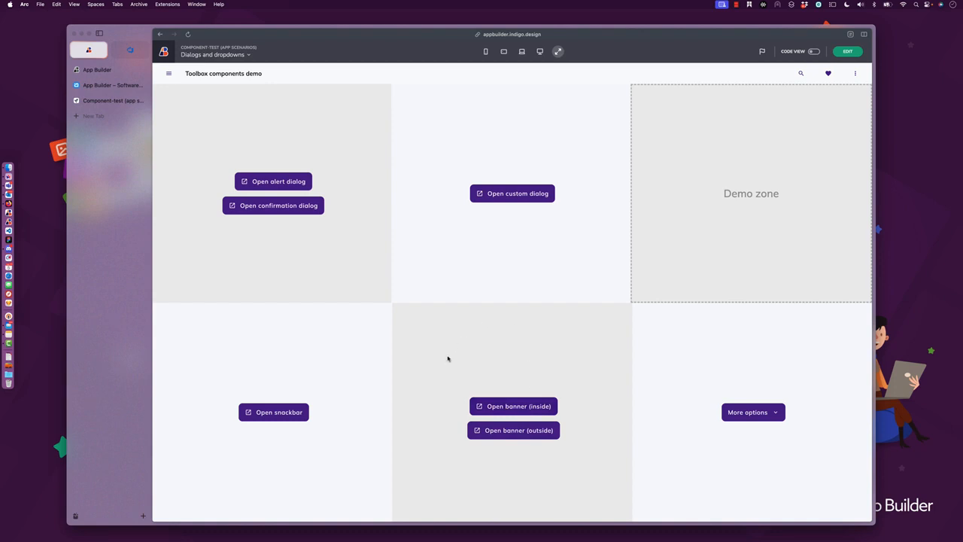
pyautogui.click(522, 406)
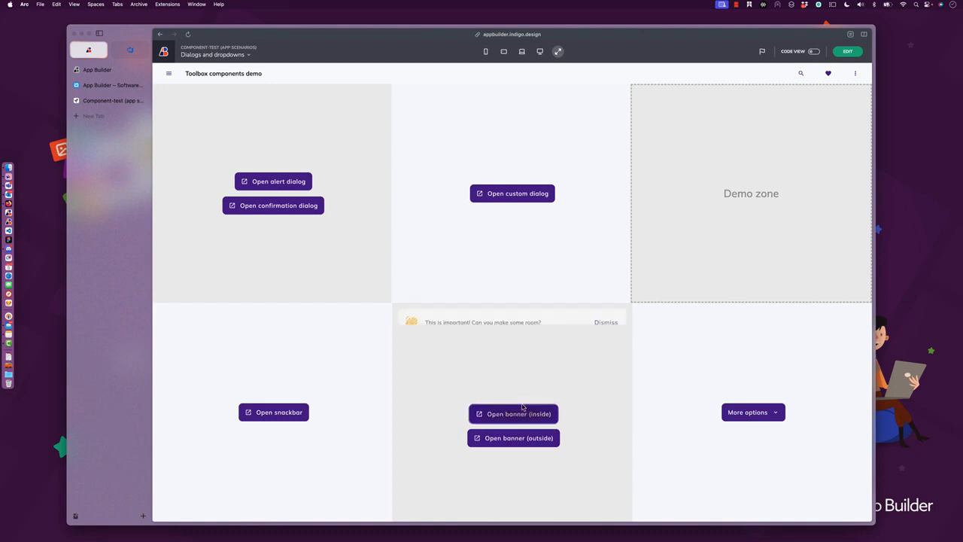
pyautogui.click(608, 323)
pyautogui.click(518, 430)
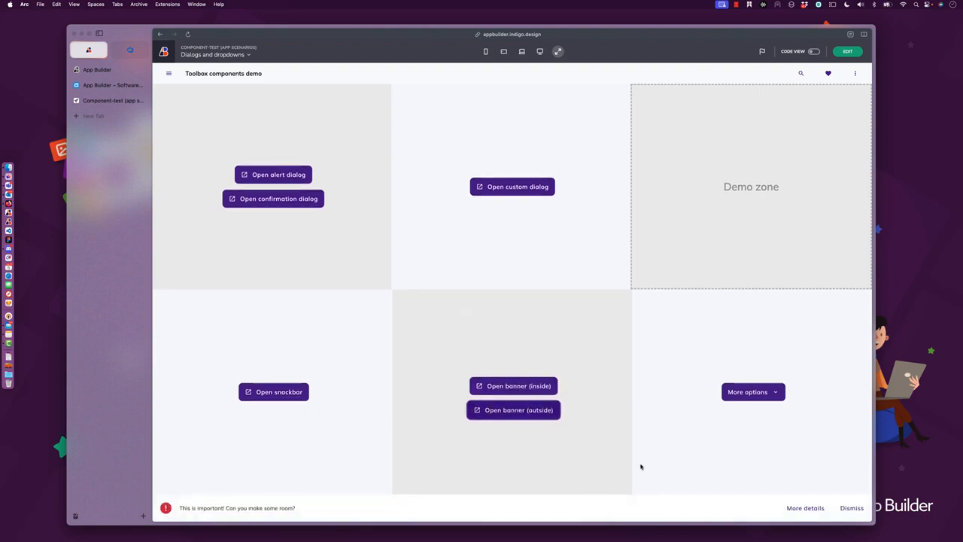
pyautogui.click(851, 53)
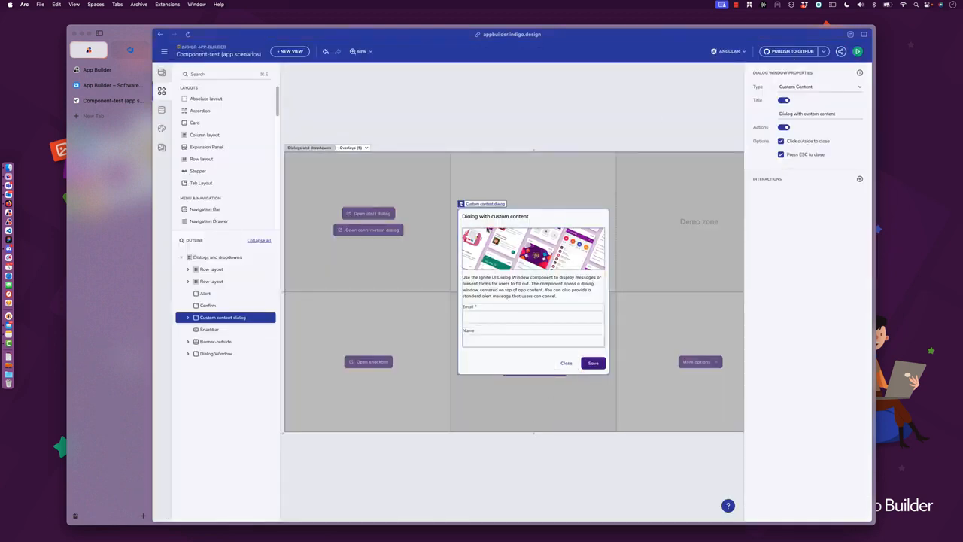
# Close the Custom content dialog overlay and add a Button to the Demo zone column layout
pyautogui.click(483, 204)
pyautogui.click(624, 165)
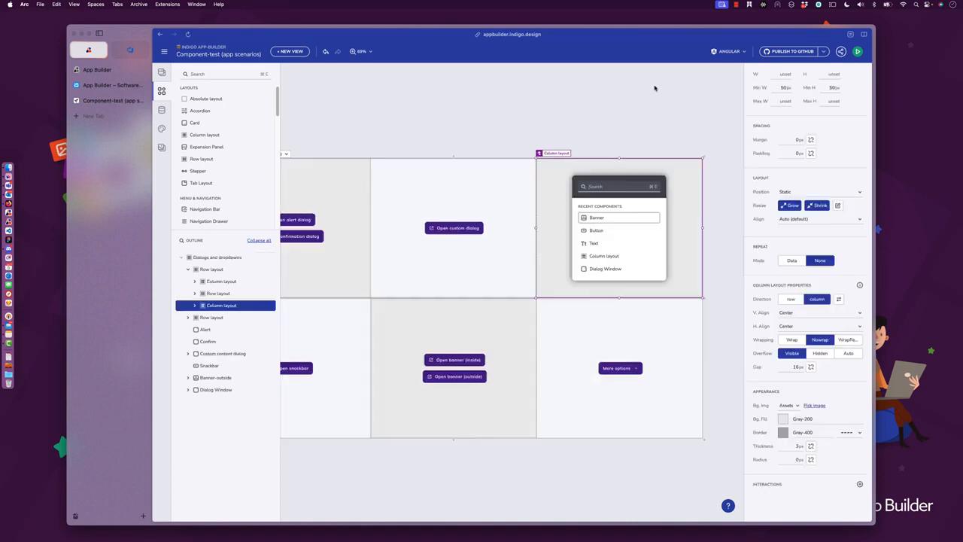
pyautogui.click(654, 88)
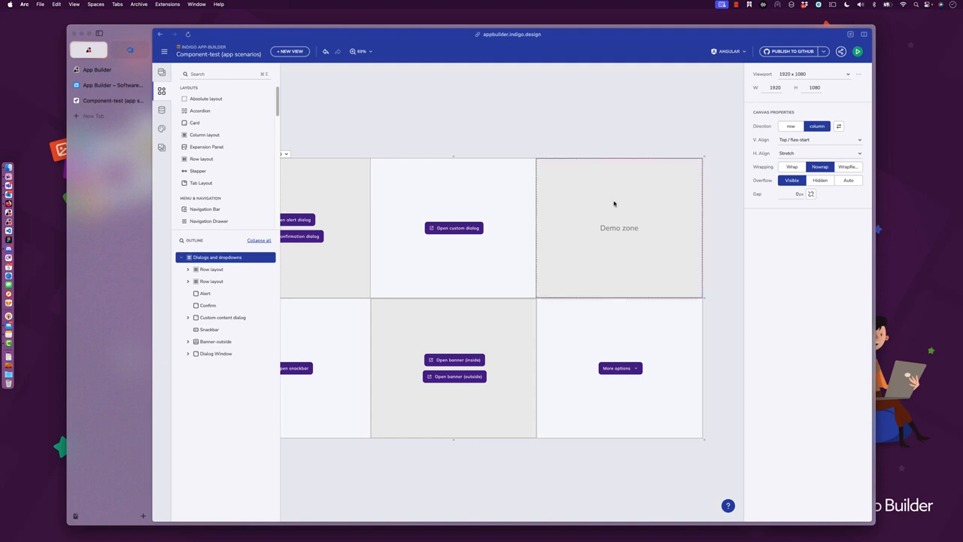
pyautogui.click(629, 283)
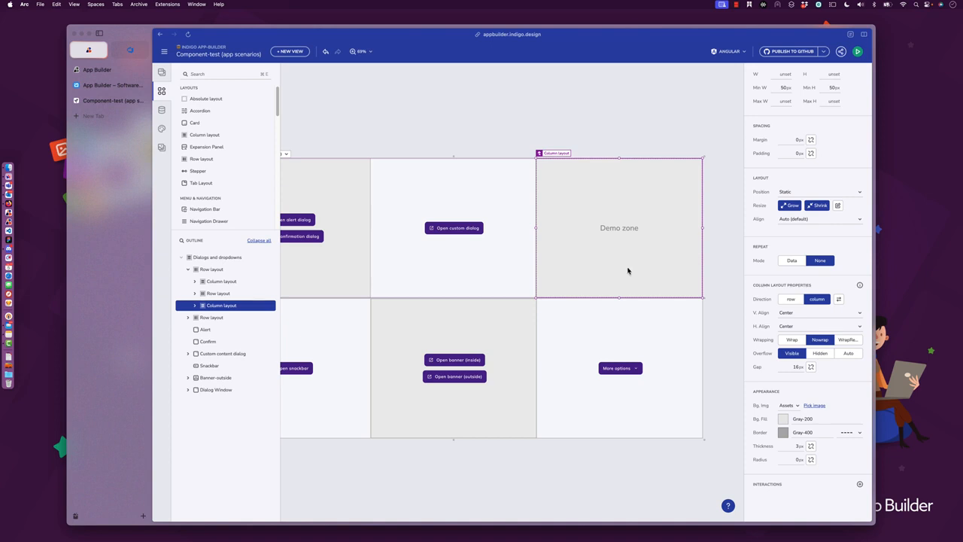
pyautogui.doubleClick(628, 271)
pyautogui.write('butt')
pyautogui.press('Return')
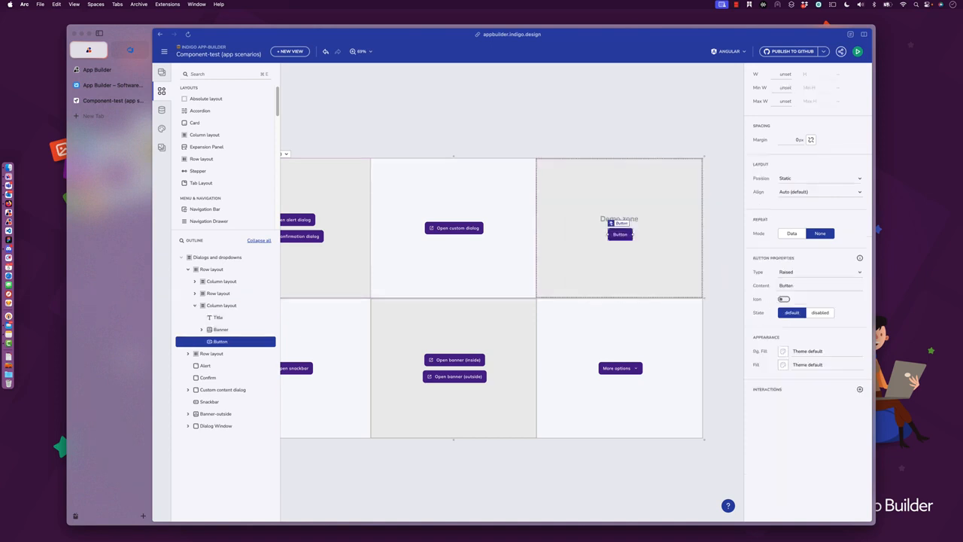
# Add a Banner component at the root level of the Dialogs and dropdowns view
pyautogui.click(557, 113)
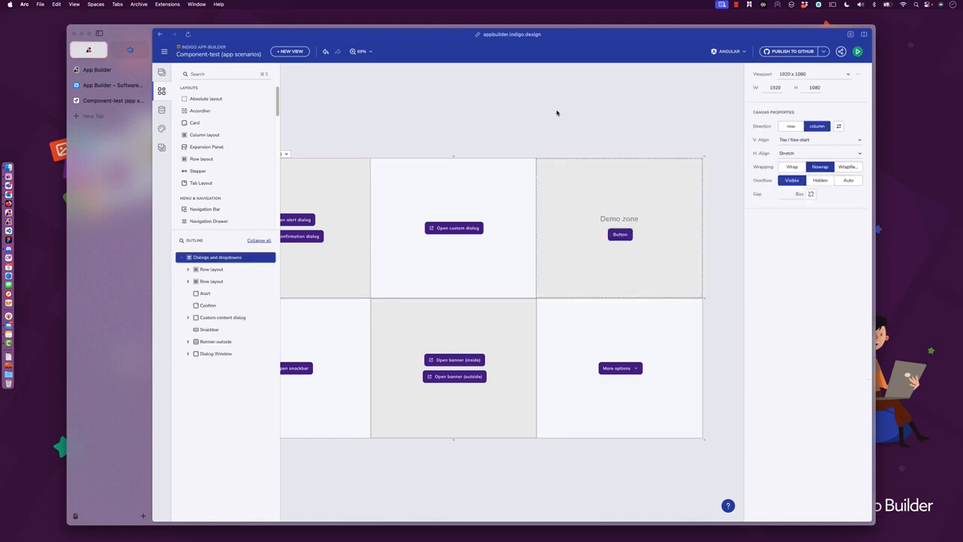
pyautogui.doubleClick(556, 113)
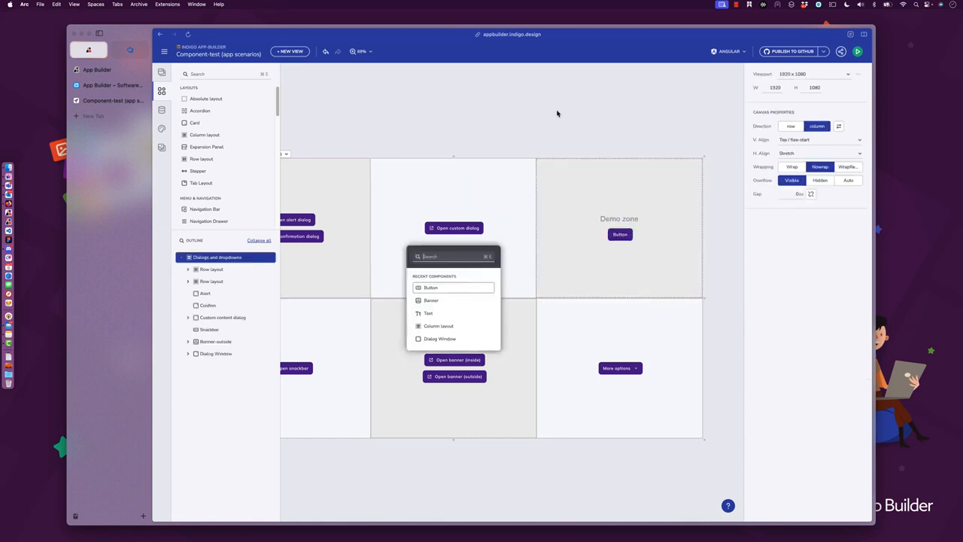
pyautogui.write('bann')
pyautogui.press('Return')
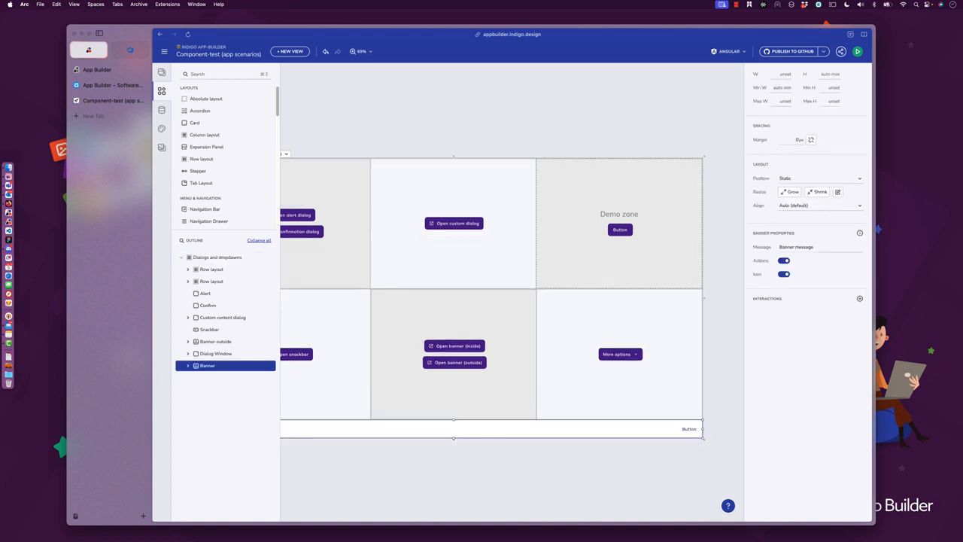
pyautogui.click(361, 51)
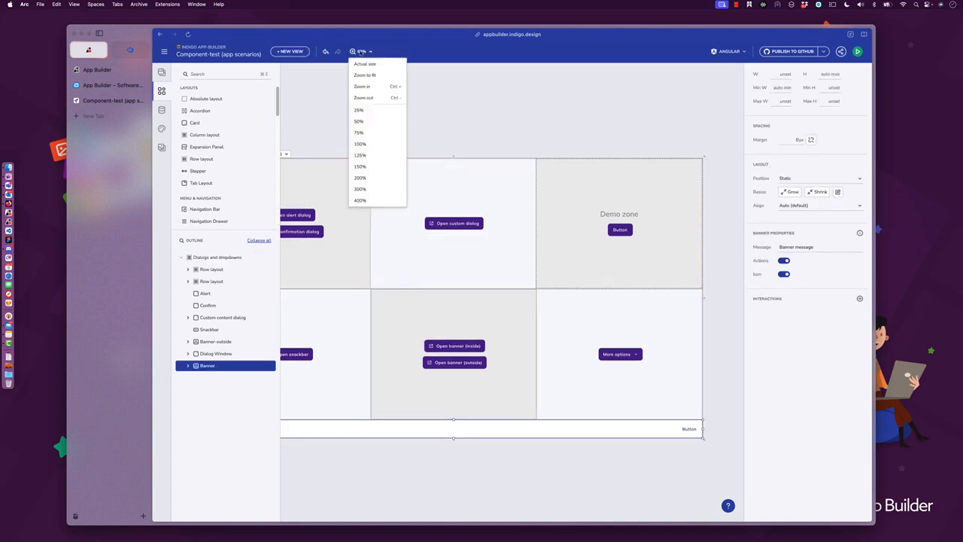
pyautogui.click(368, 76)
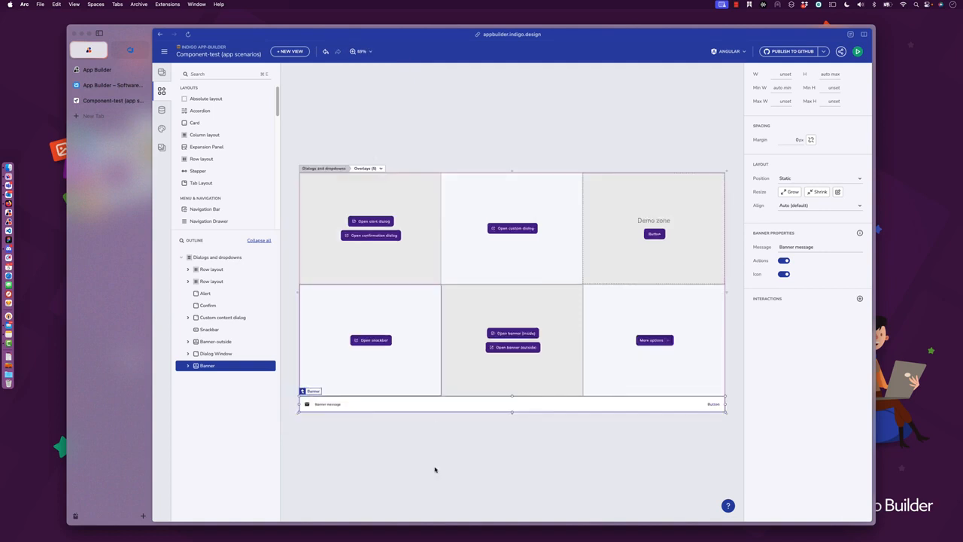
pyautogui.click(414, 438)
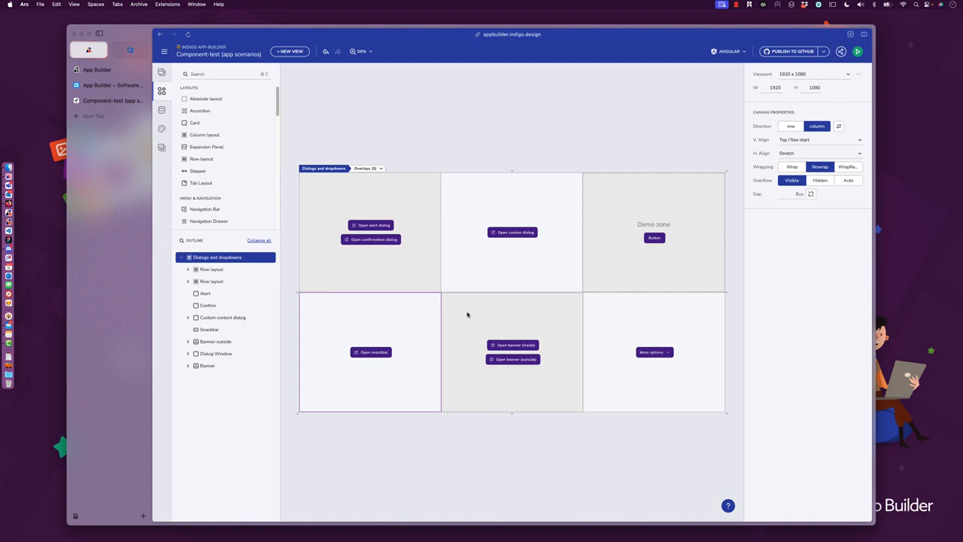
# Set the new root-level banner's message to "Webinar demo"
pyautogui.click(207, 366)
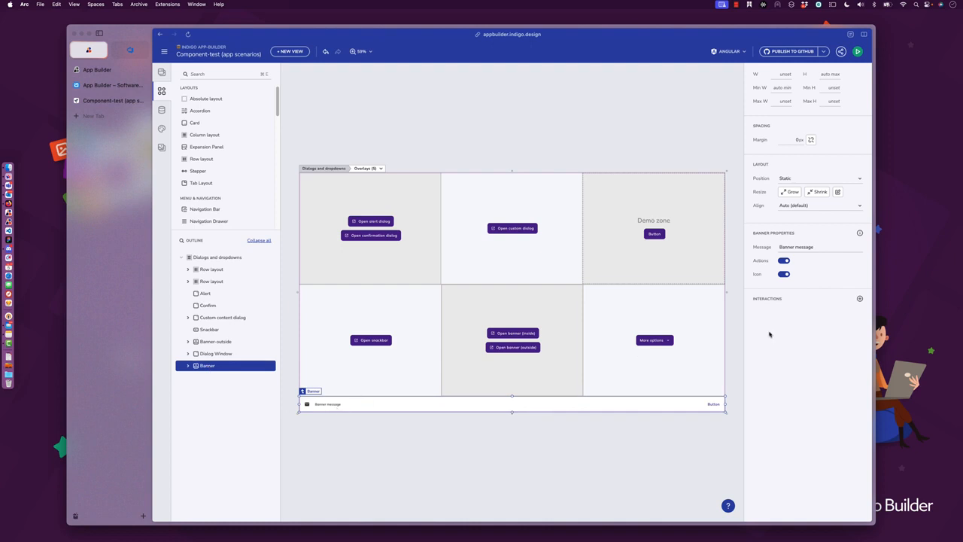
pyautogui.tripleClick(813, 247)
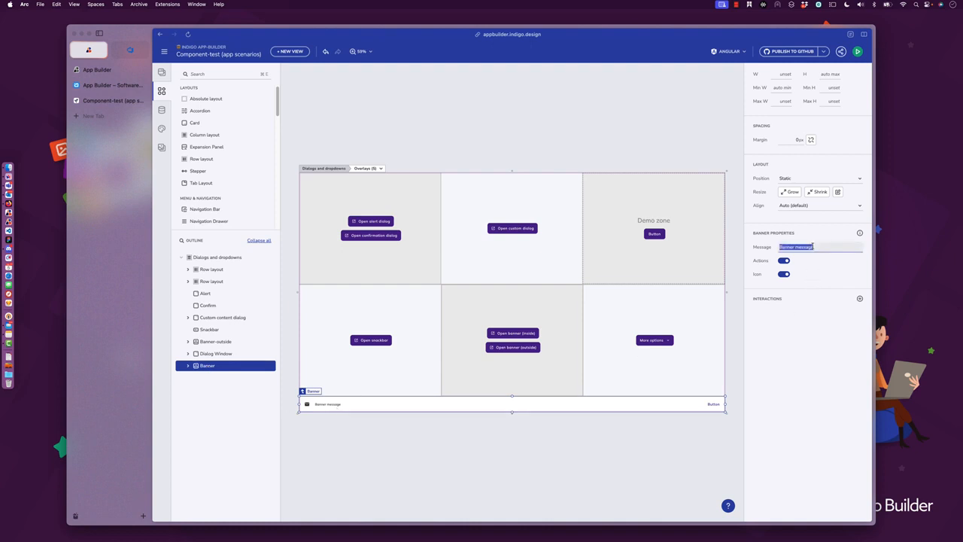
pyautogui.write('Webinar demo')
# Change the Webinar demo banner's icon to account_balance, with size lg and a red fill
pyautogui.click(306, 404)
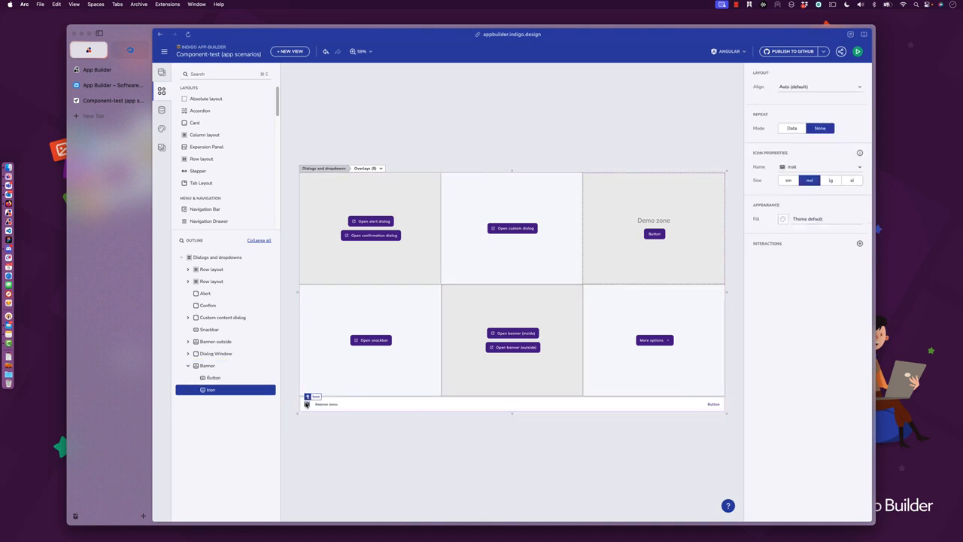
pyautogui.click(817, 167)
pyautogui.click(806, 185)
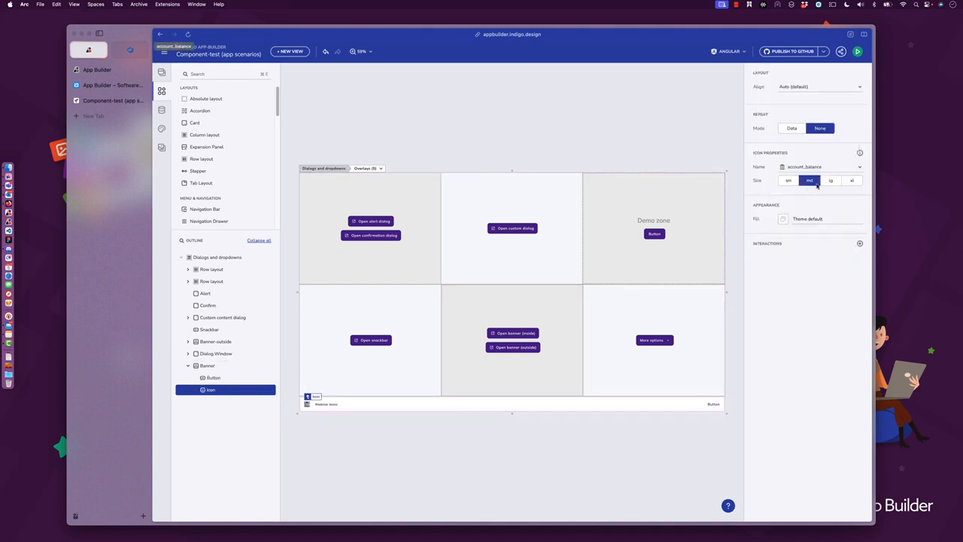
pyautogui.click(831, 181)
pyautogui.click(782, 219)
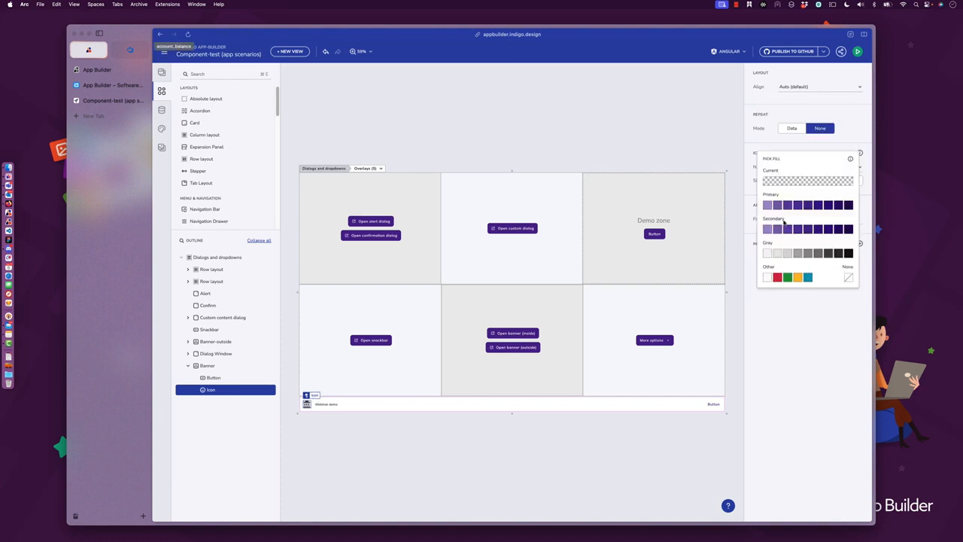
pyautogui.click(780, 277)
pyautogui.click(383, 405)
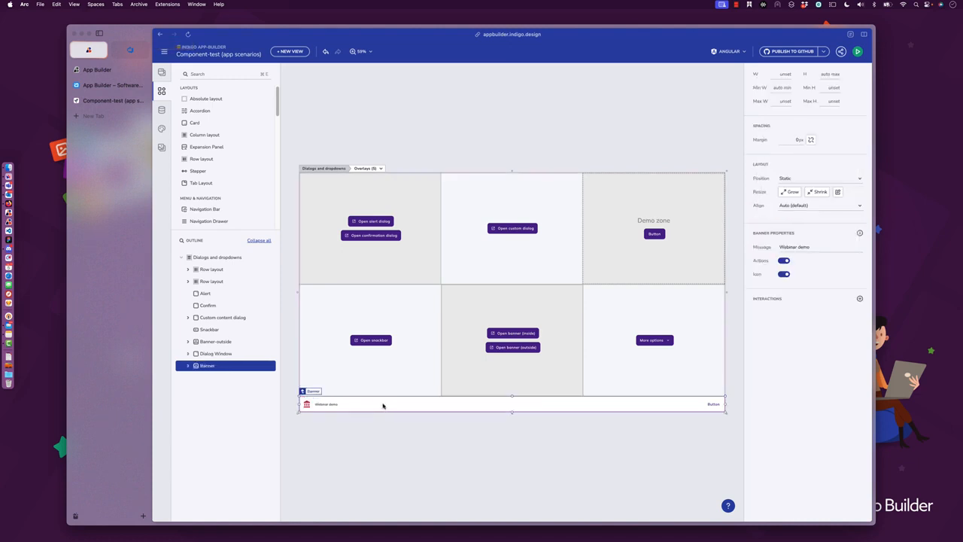
# Set the text of the Webinar demo banner's action button to "Dismiss"
pyautogui.click(712, 405)
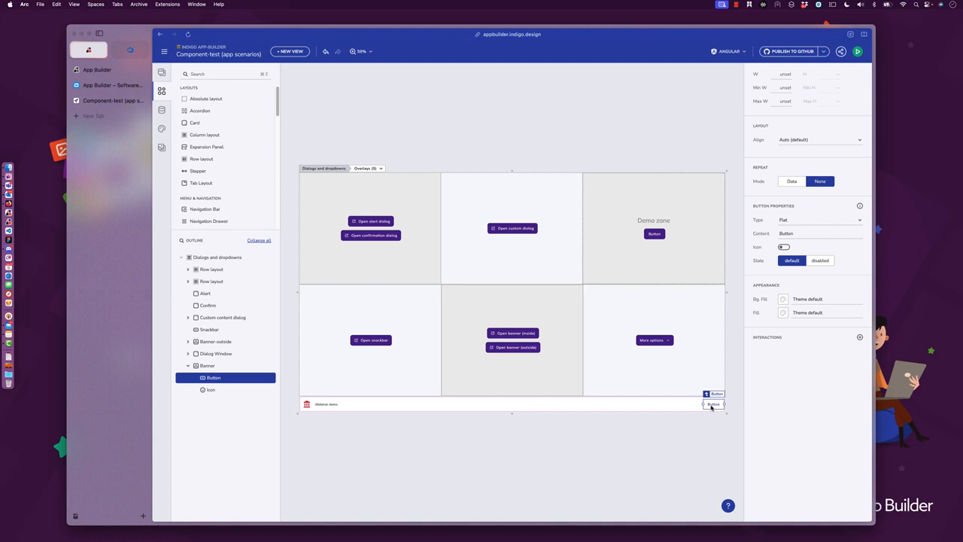
pyautogui.doubleClick(800, 236)
pyautogui.write('Dismiss')
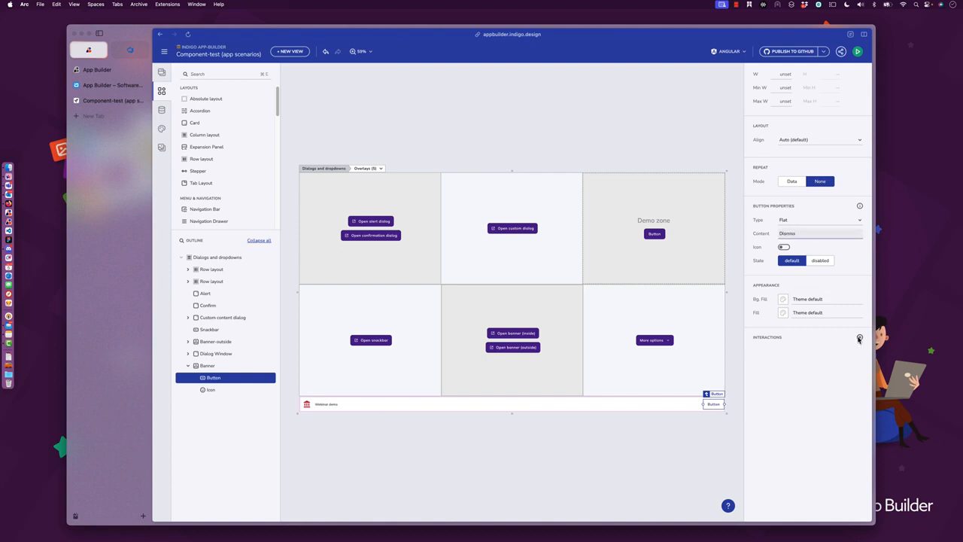
# Give the Dismiss button an On click interaction with the Open / Close action targeting its own Banner
pyautogui.click(859, 339)
pyautogui.click(778, 367)
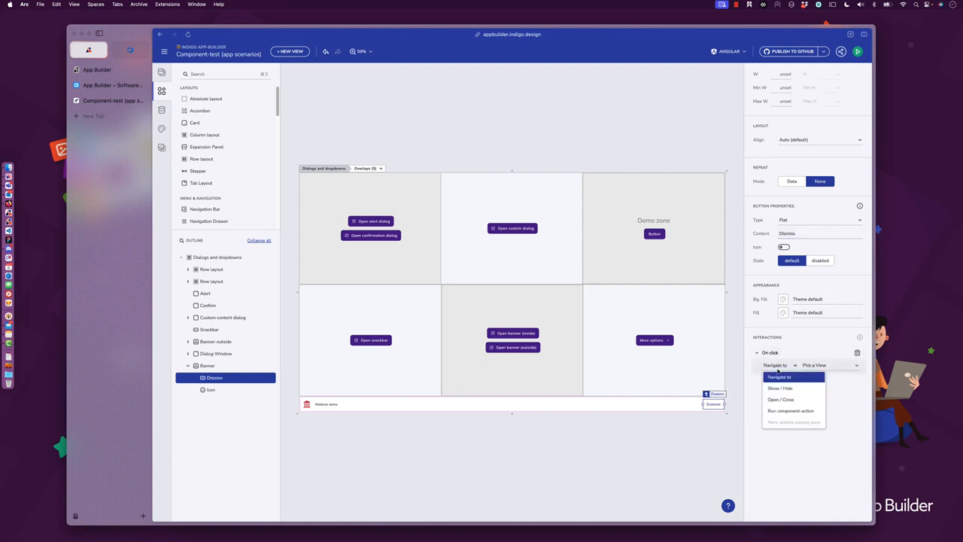
pyautogui.click(775, 399)
pyautogui.click(788, 381)
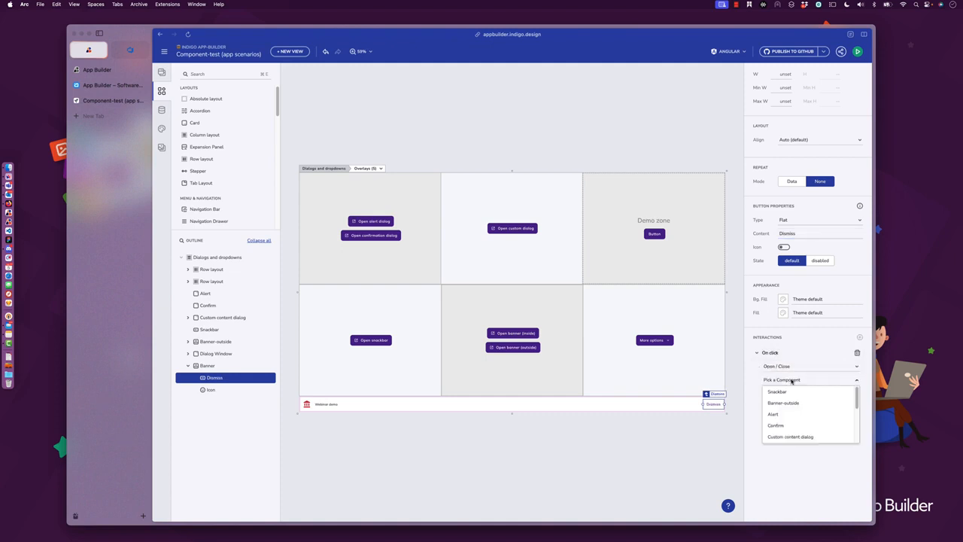
pyautogui.scroll(-3, 791, 415)
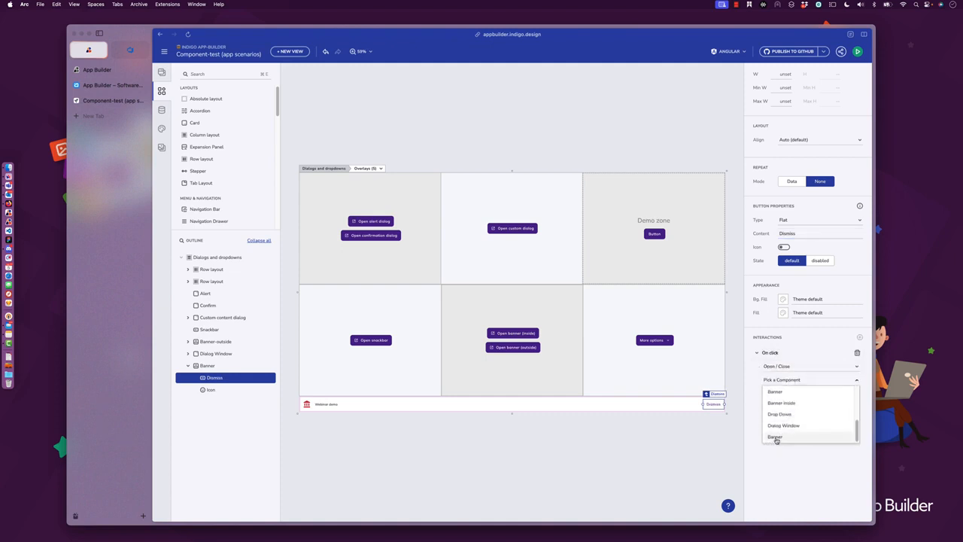
pyautogui.click(775, 437)
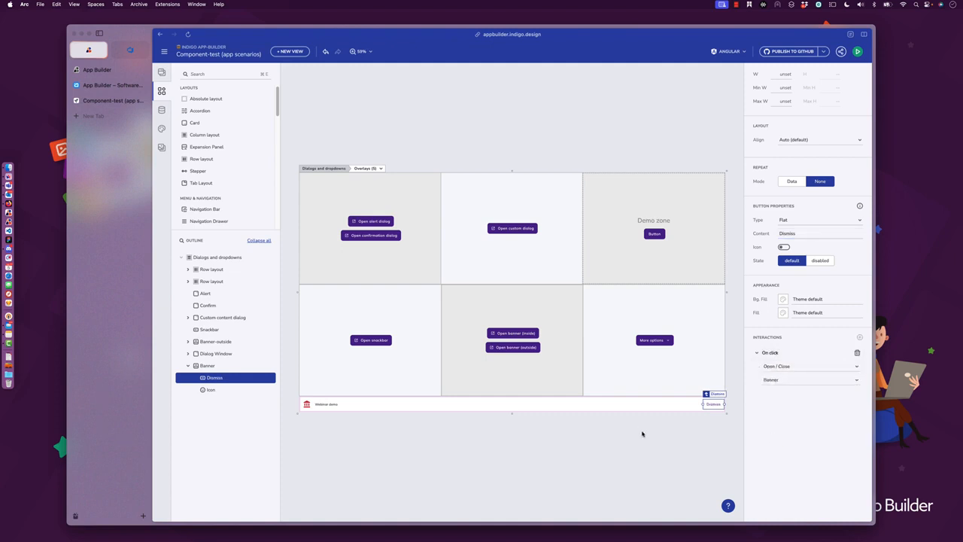
# Rename the Webinar demo banner to "Banner-demo" and check the target of its Dismiss button's interaction
pyautogui.click(429, 406)
pyautogui.doubleClick(204, 365)
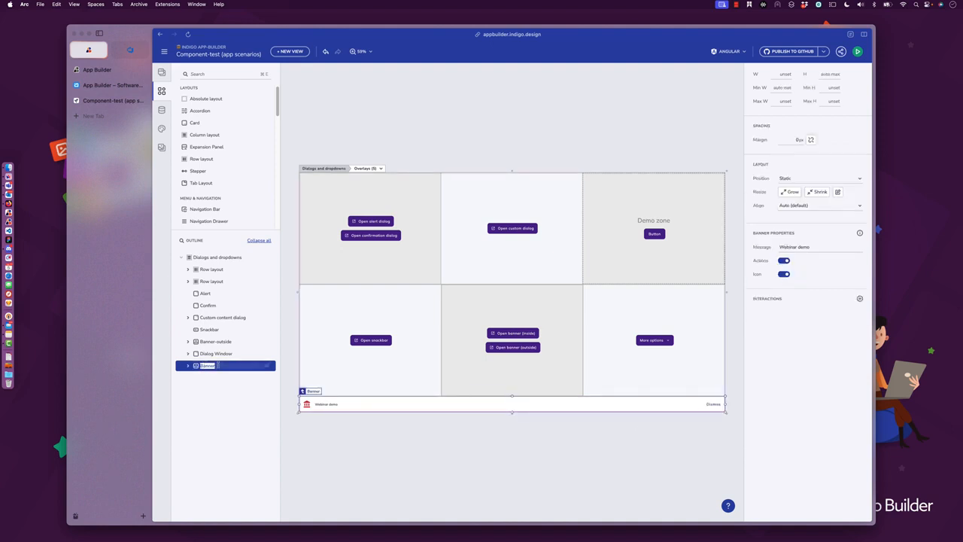
pyautogui.write('-demo')
pyautogui.press('Return')
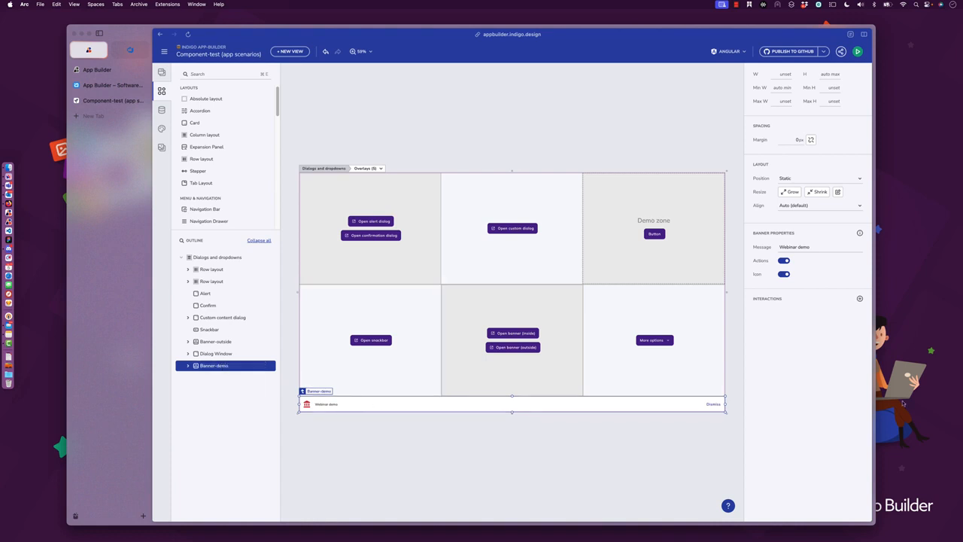
pyautogui.click(709, 404)
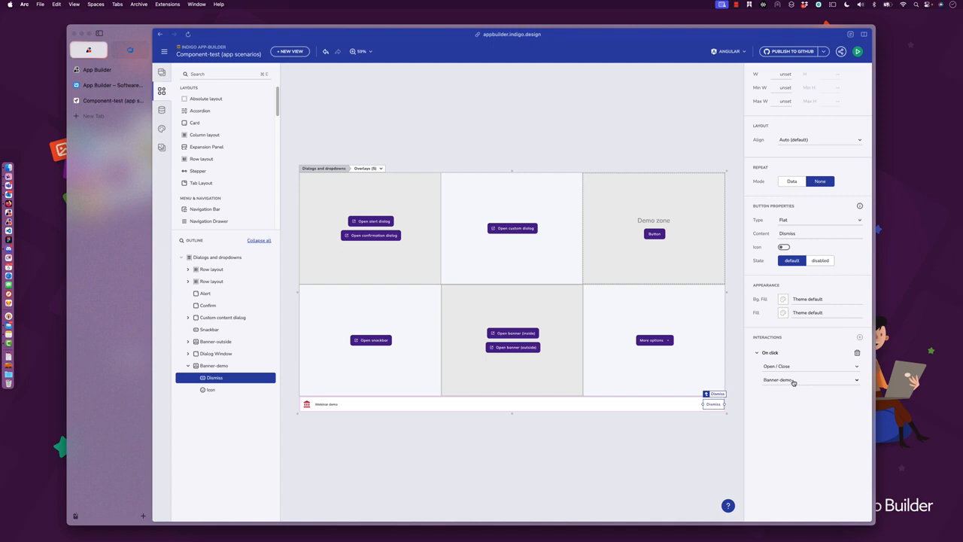
# Move Banner-demo from the view's root into the Demo zone column layout
pyautogui.click(604, 408)
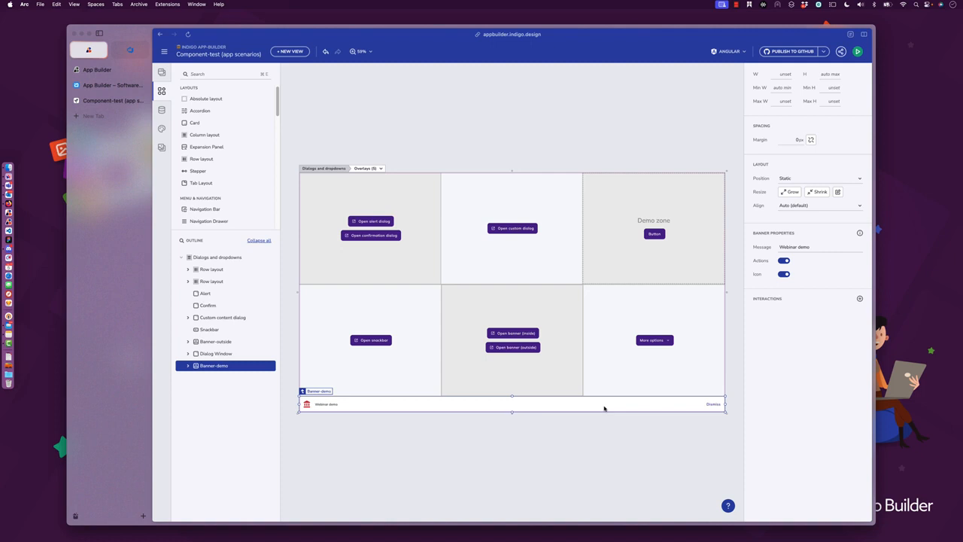
pyautogui.press('Delete')
pyautogui.click(627, 267)
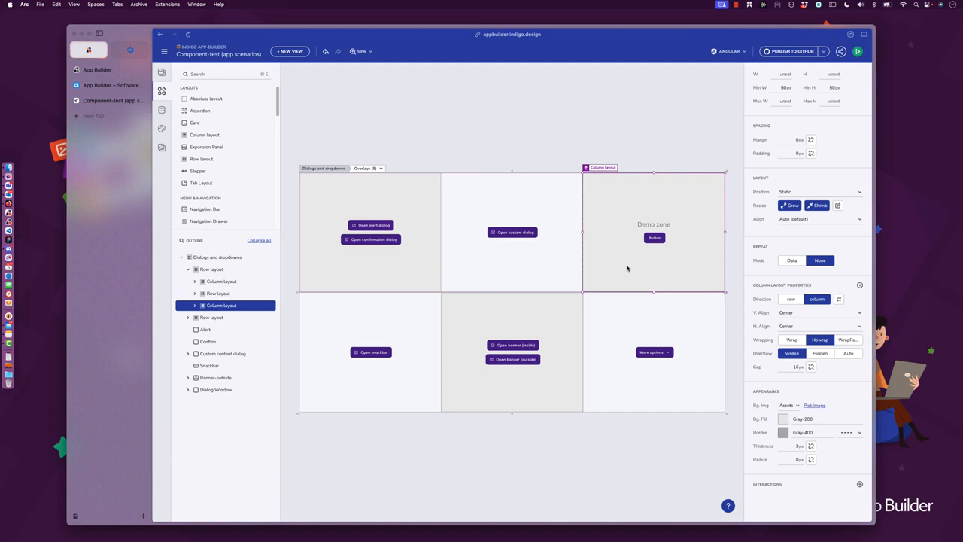
pyautogui.press('cmd+v')
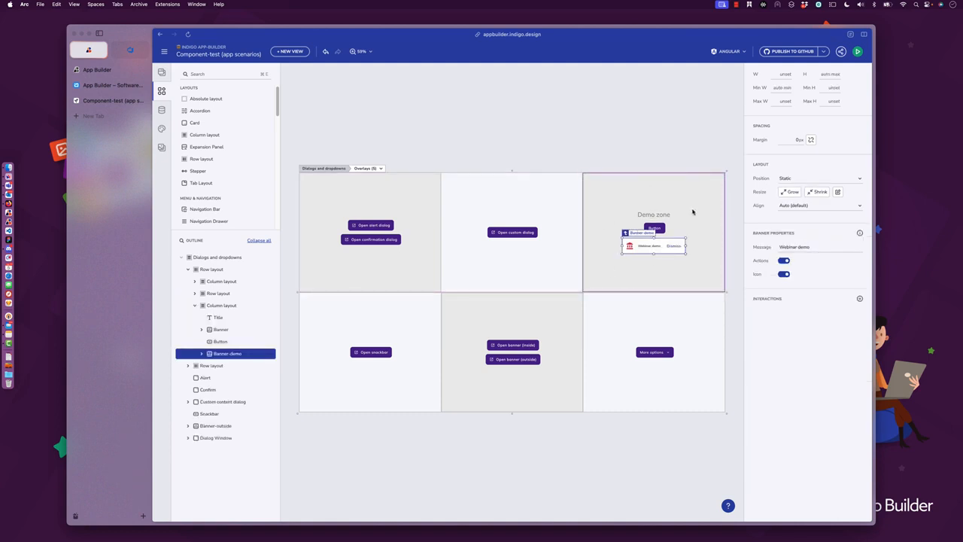
# Give the Demo zone button an On click interaction with the Open / Close action targeting Banner-demo
pyautogui.click(663, 238)
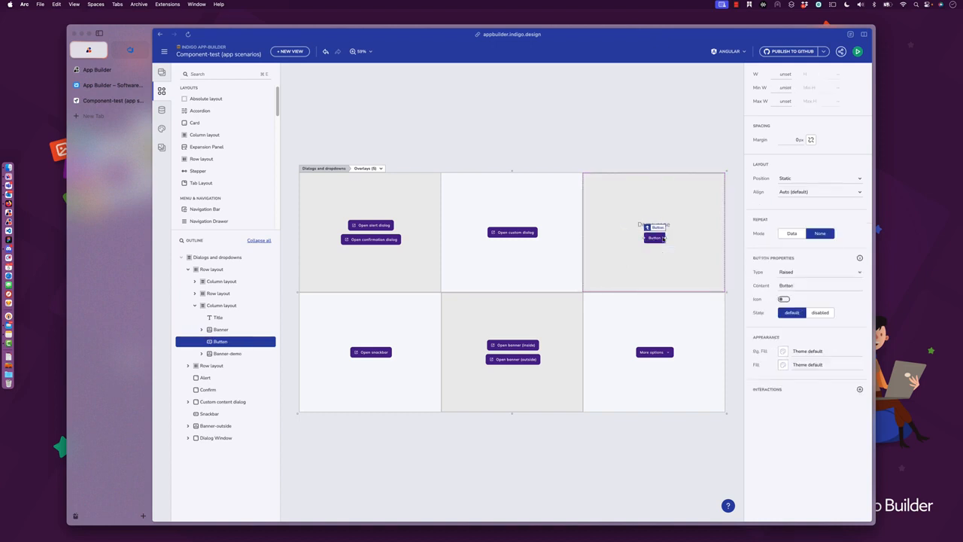
pyautogui.click(860, 389)
pyautogui.click(781, 417)
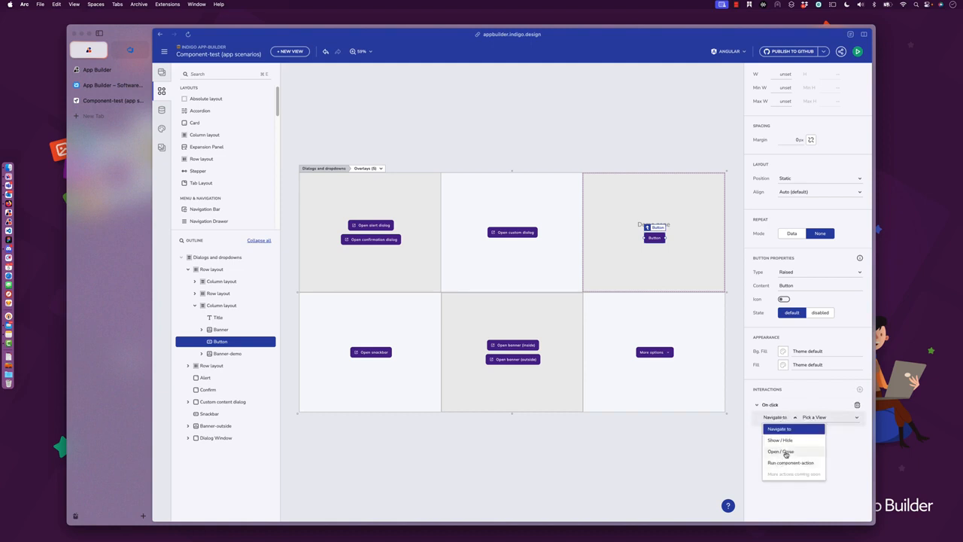
pyautogui.click(783, 452)
pyautogui.click(814, 434)
pyautogui.scroll(-3, 811, 465)
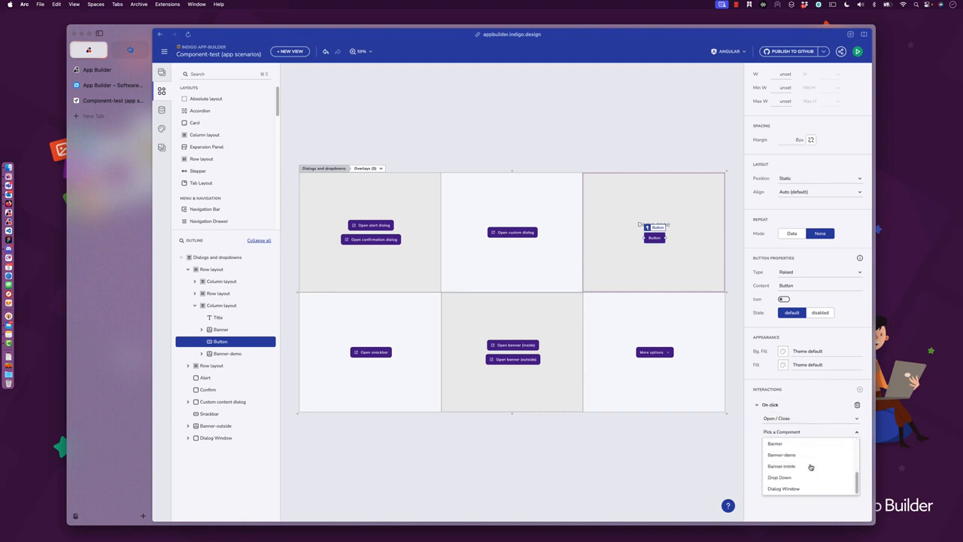
pyautogui.click(798, 455)
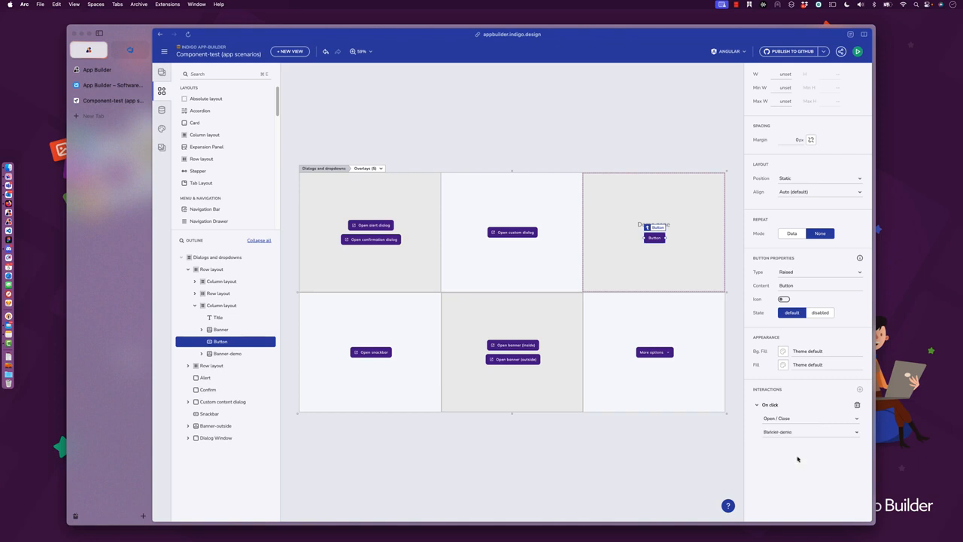
# Preview the app, test the Demo zone button's banner, and open and dismiss the inside banner
pyautogui.click(857, 51)
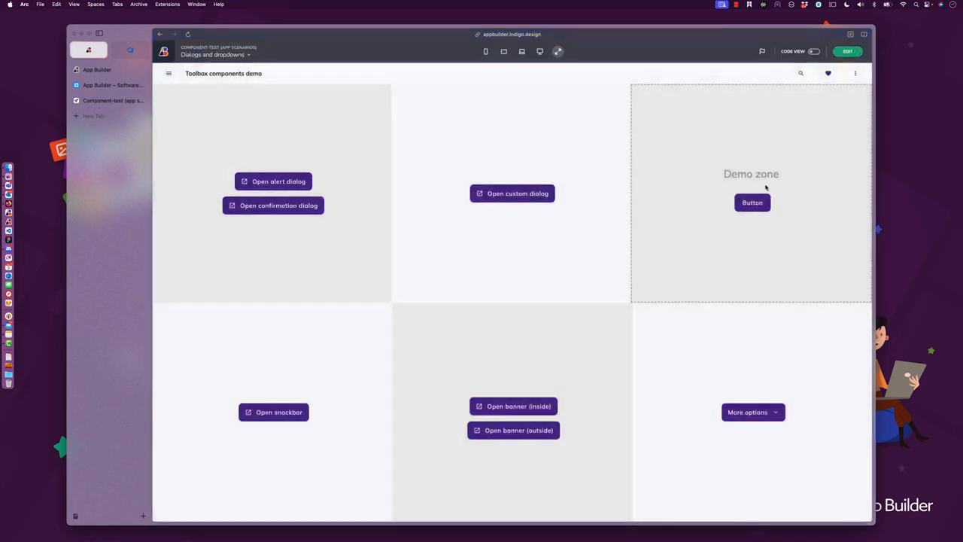
pyautogui.click(755, 194)
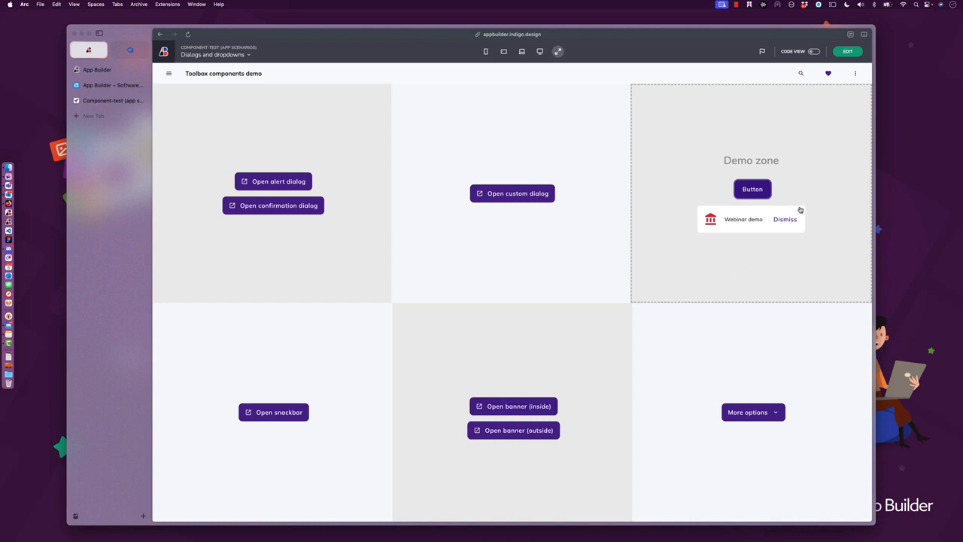
pyautogui.click(518, 407)
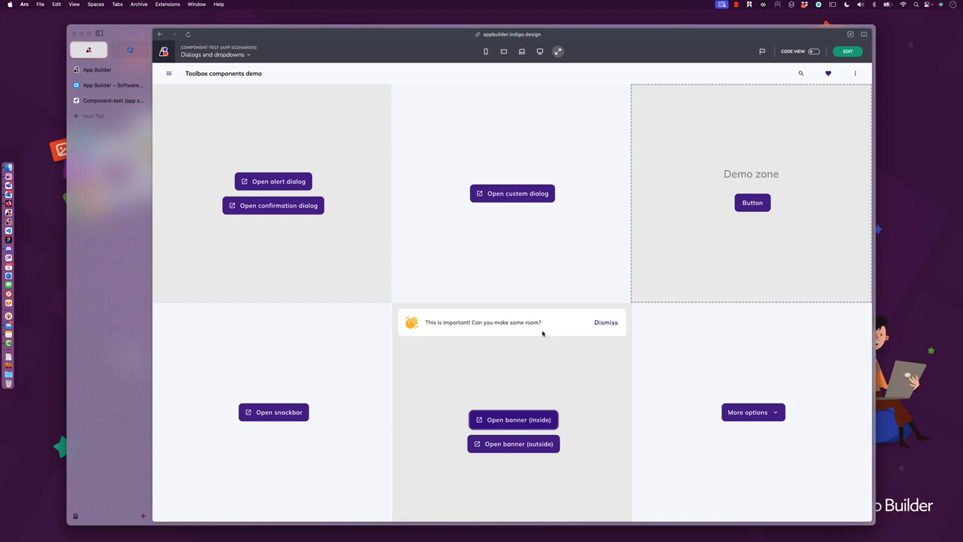
pyautogui.click(611, 320)
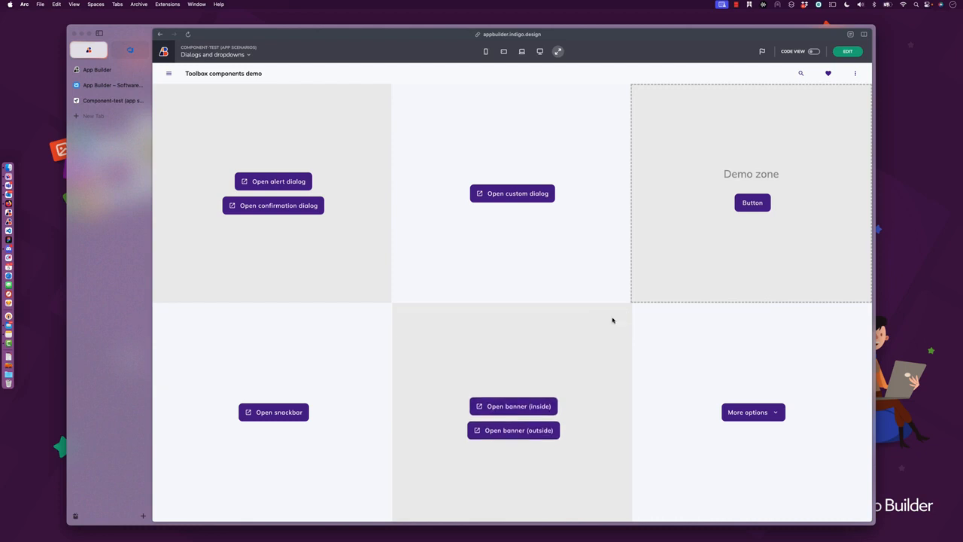
# Open the custom dialog in the preview, save it with the Email field empty, and dismiss its banner
pyautogui.click(529, 197)
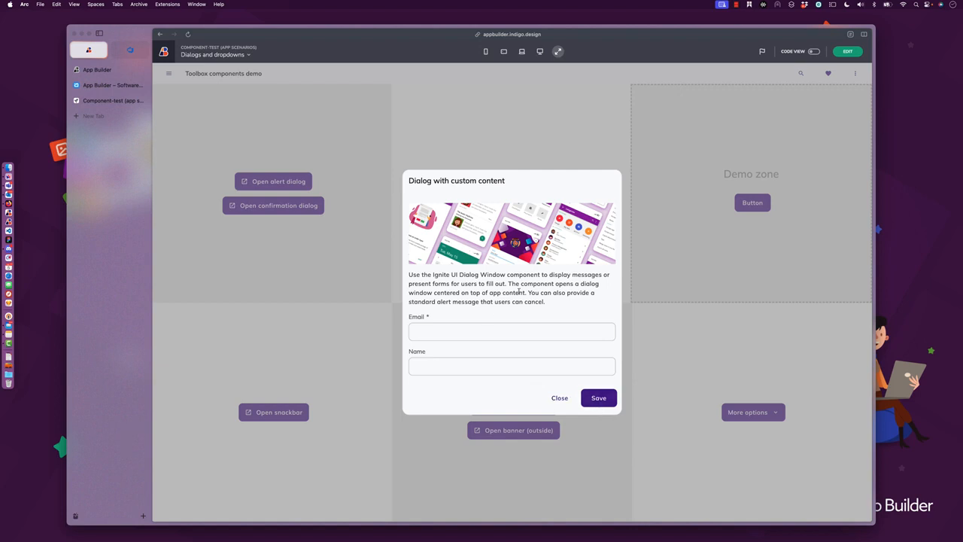
pyautogui.click(604, 405)
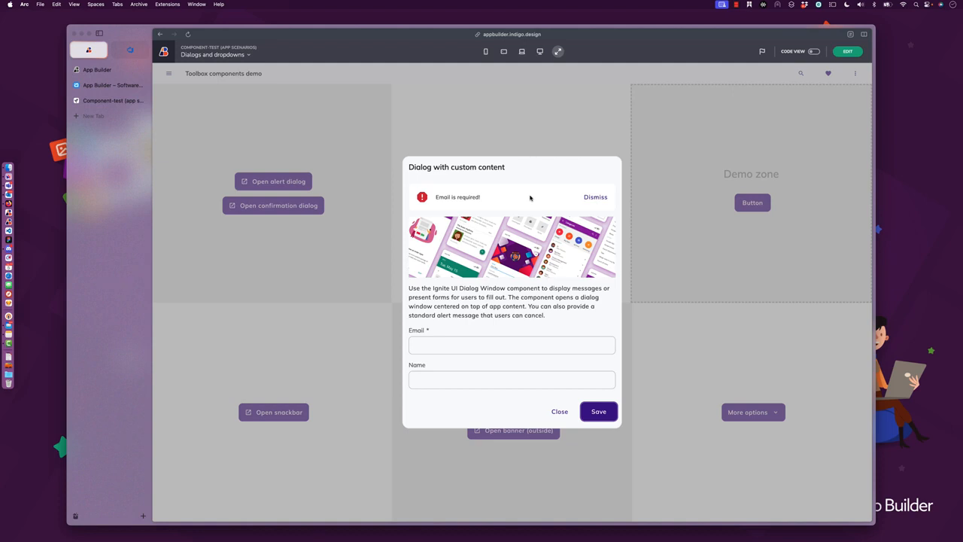
pyautogui.click(596, 198)
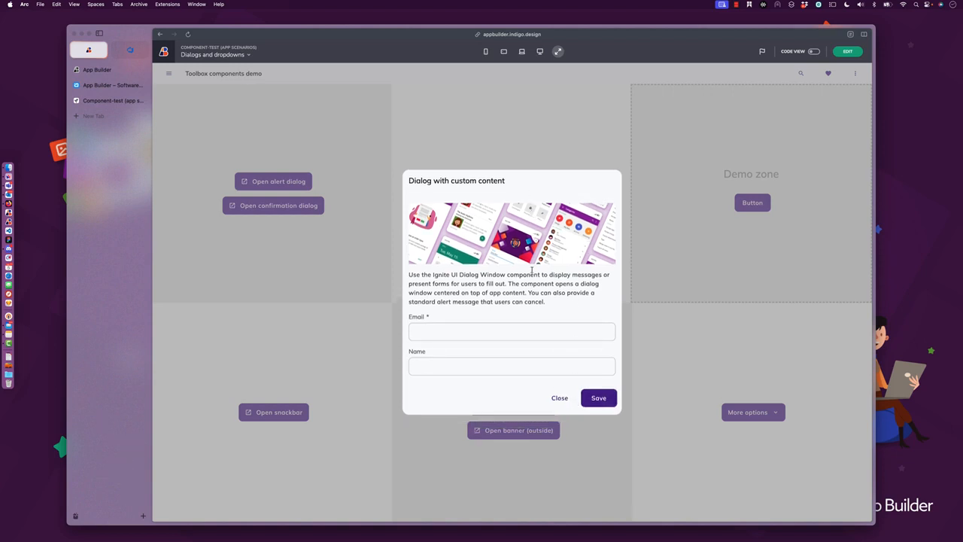
# Close the previewed custom dialog, return to editing, and rename the column layout inside Custom content dialog as Custom content
pyautogui.click(561, 398)
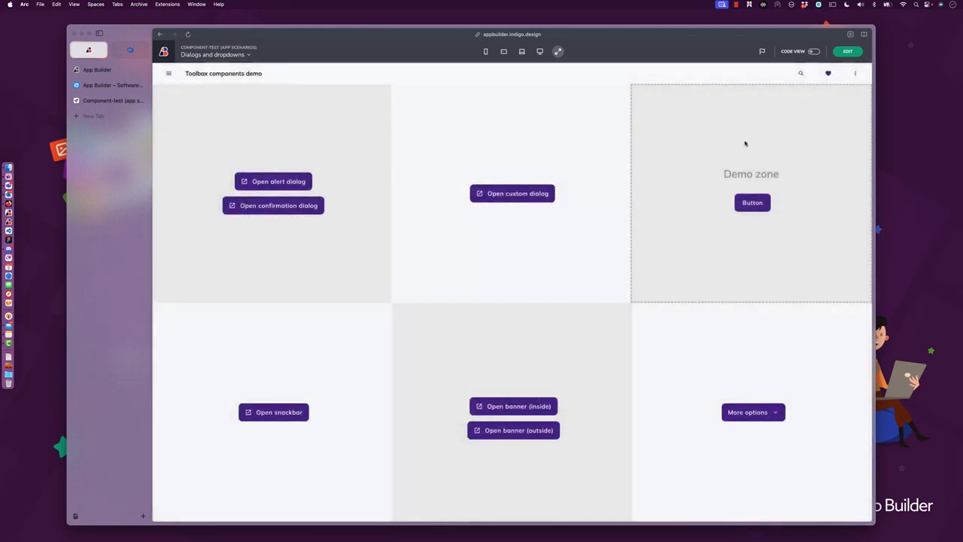
pyautogui.click(841, 54)
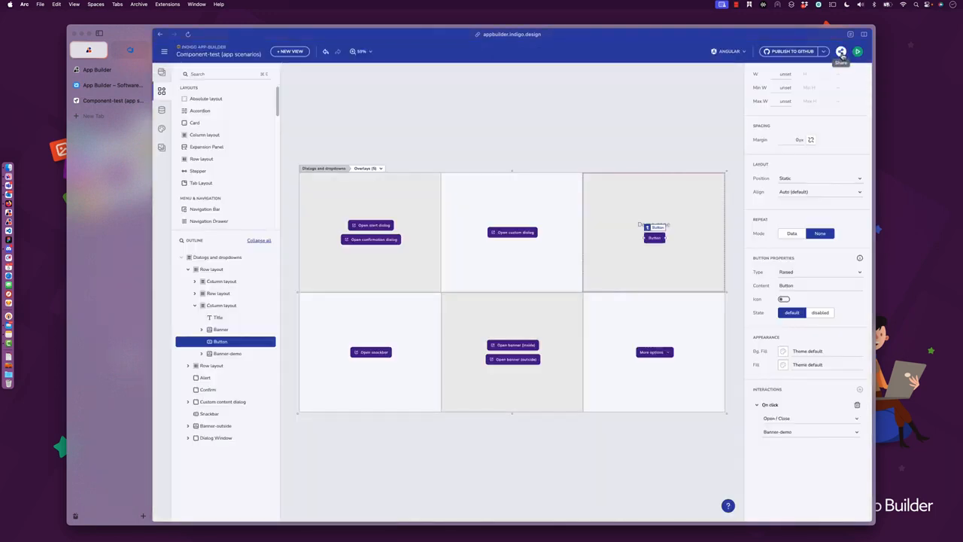
pyautogui.click(232, 402)
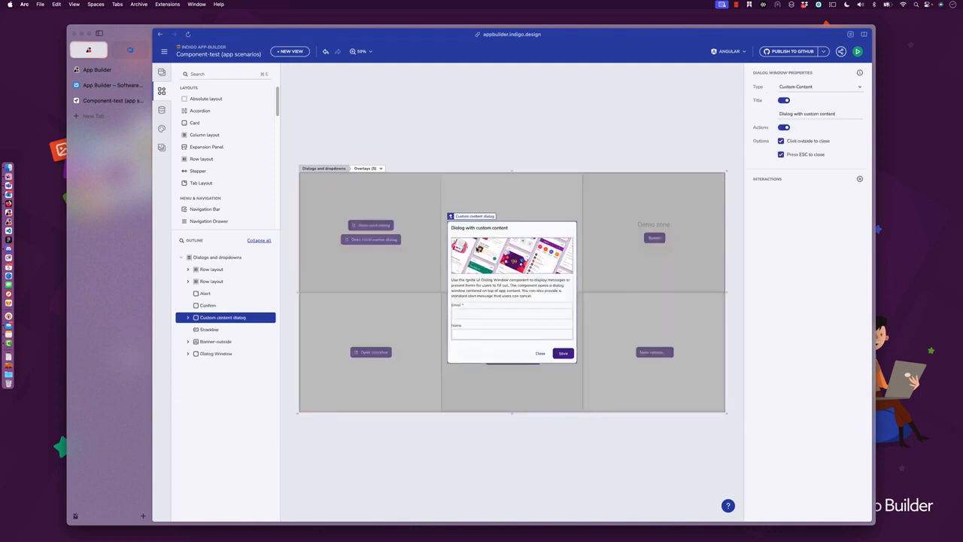
pyautogui.click(188, 317)
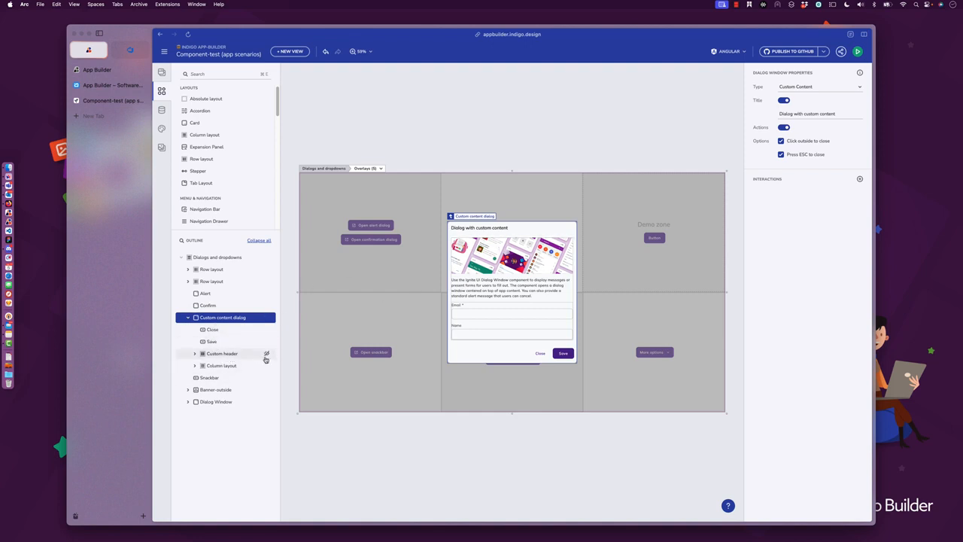
pyautogui.click(196, 366)
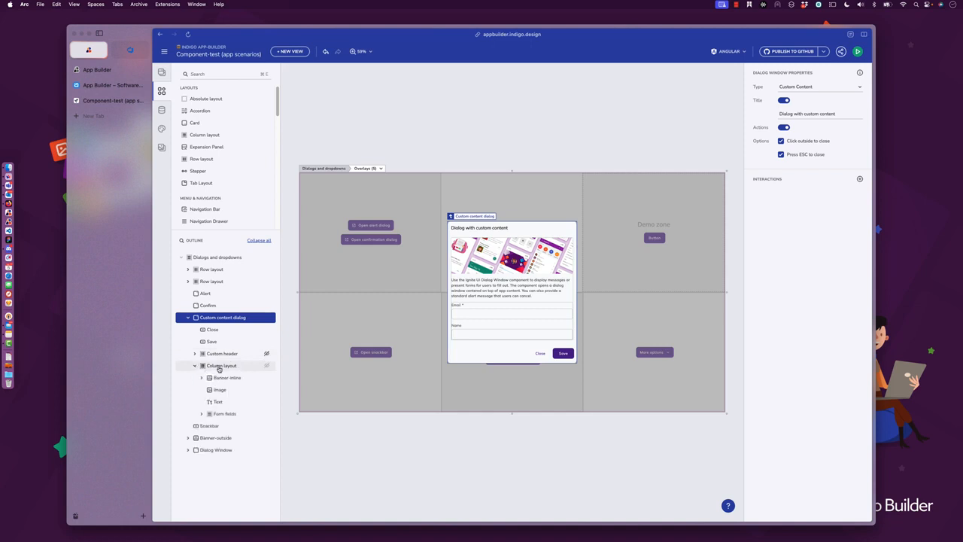
pyautogui.click(219, 367)
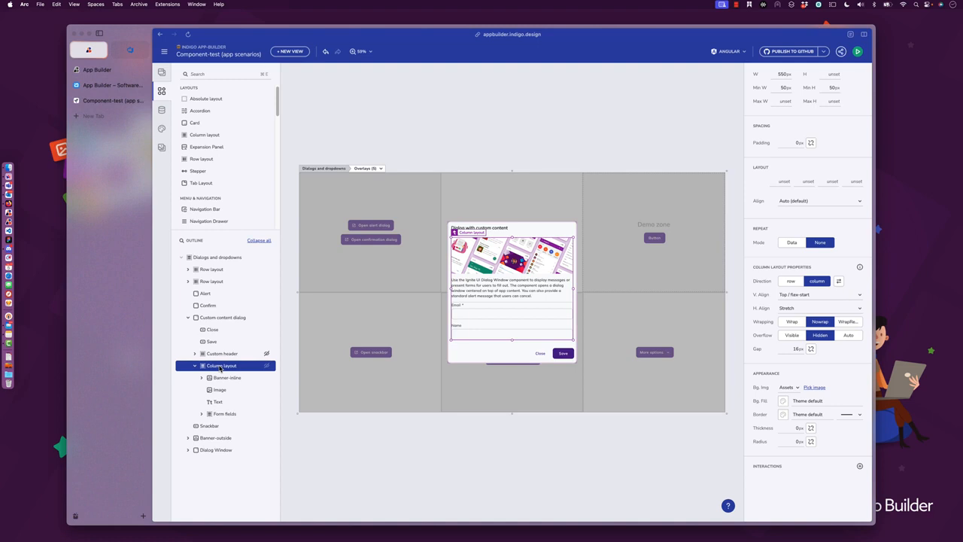
pyautogui.doubleClick(220, 367)
pyautogui.write('Custom content di')
pyautogui.press('Return')
# Examine the Banner-inline and Image elements inside the dialog's Custom content layout, then deselect them
pyautogui.click(222, 382)
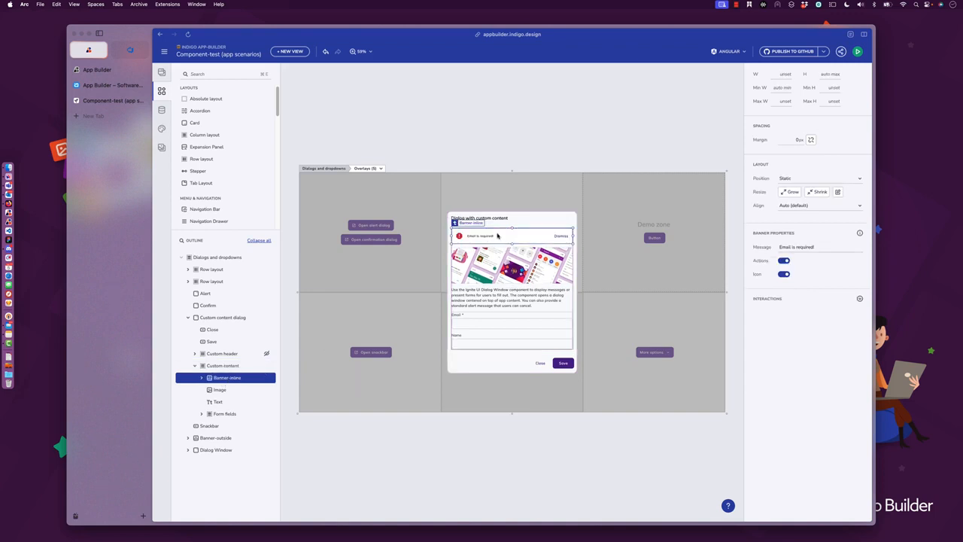
pyautogui.click(235, 391)
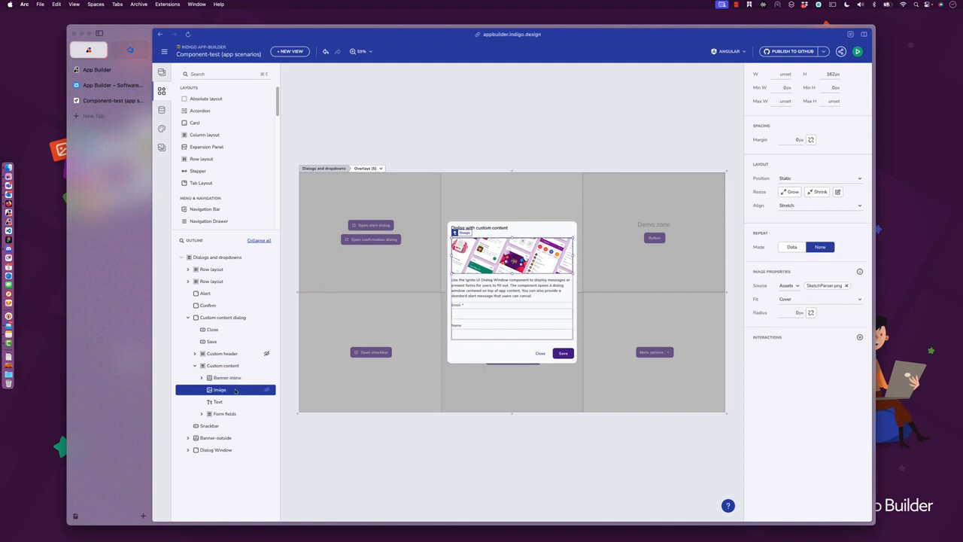
pyautogui.click(236, 381)
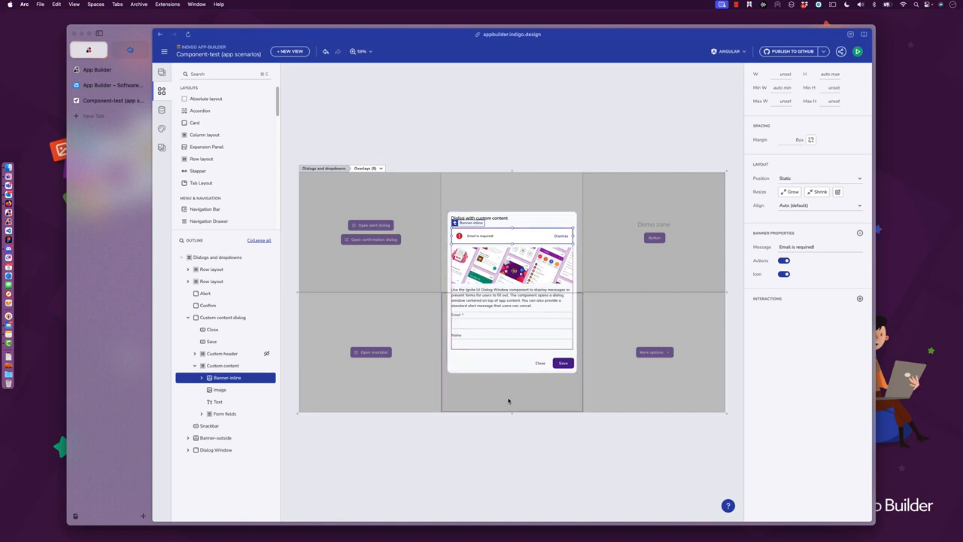
pyautogui.click(501, 439)
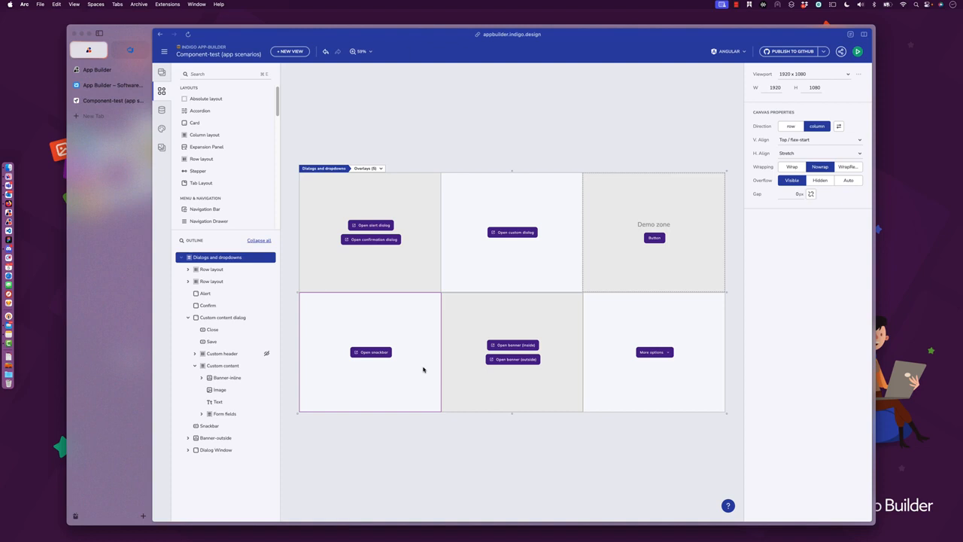
# Look up the existing Snackbar in the view's overlays list and check its placement on the canvas
pyautogui.click(368, 169)
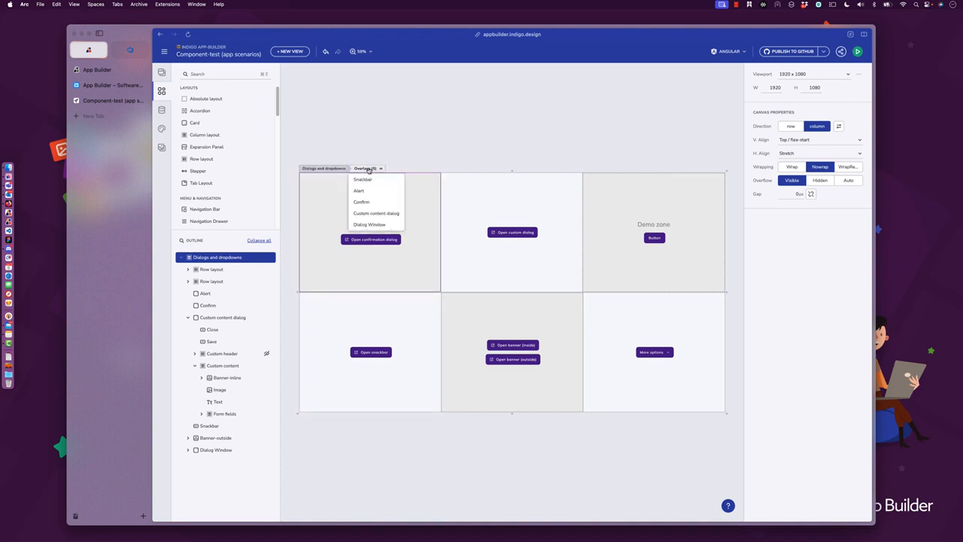
pyautogui.click(366, 179)
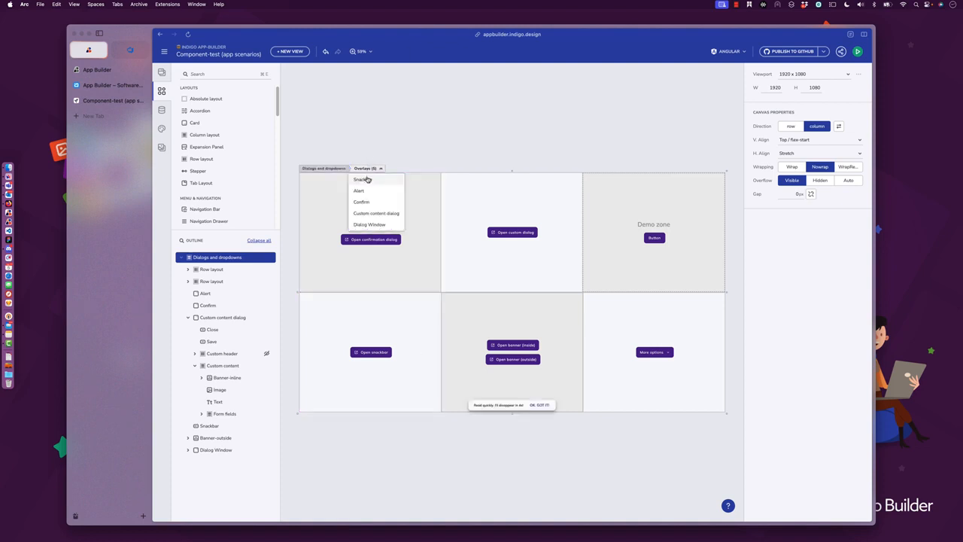
pyautogui.click(469, 453)
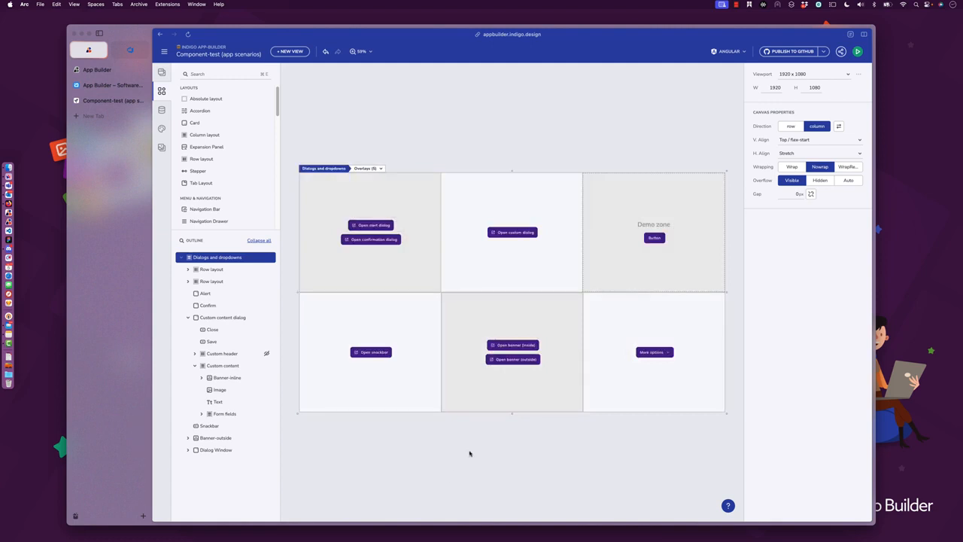
# Add a new Snackbar component to the Dialogs and dropdowns view
pyautogui.press('super+e')
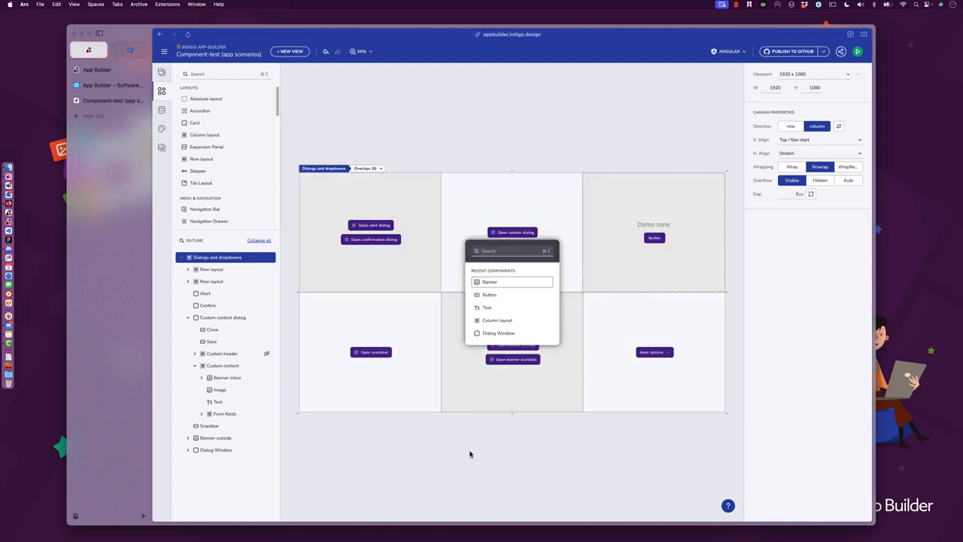
pyautogui.write('snack')
pyautogui.press('Return')
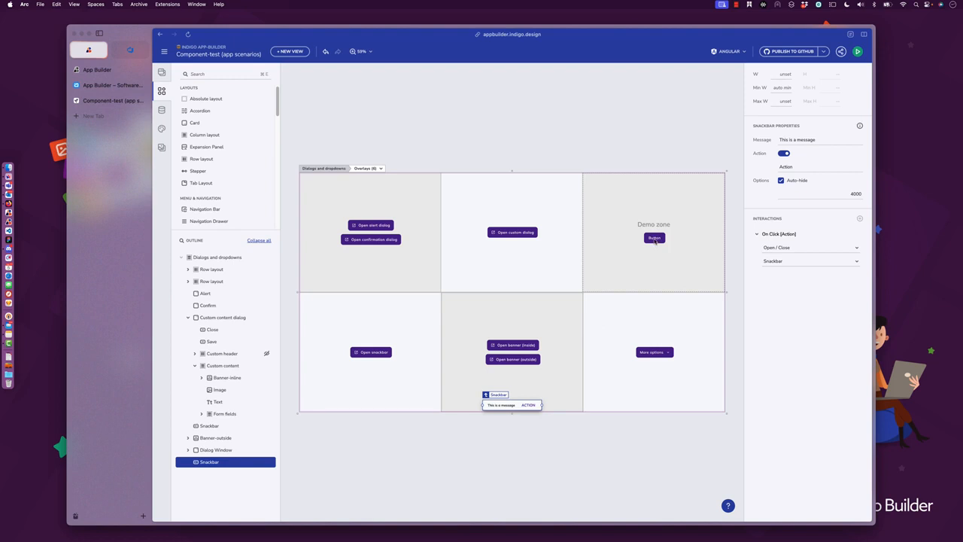
# Set the new snackbar's message to "Webinar demo" and turn off its action, checking the auto-hide duration
pyautogui.tripleClick(790, 140)
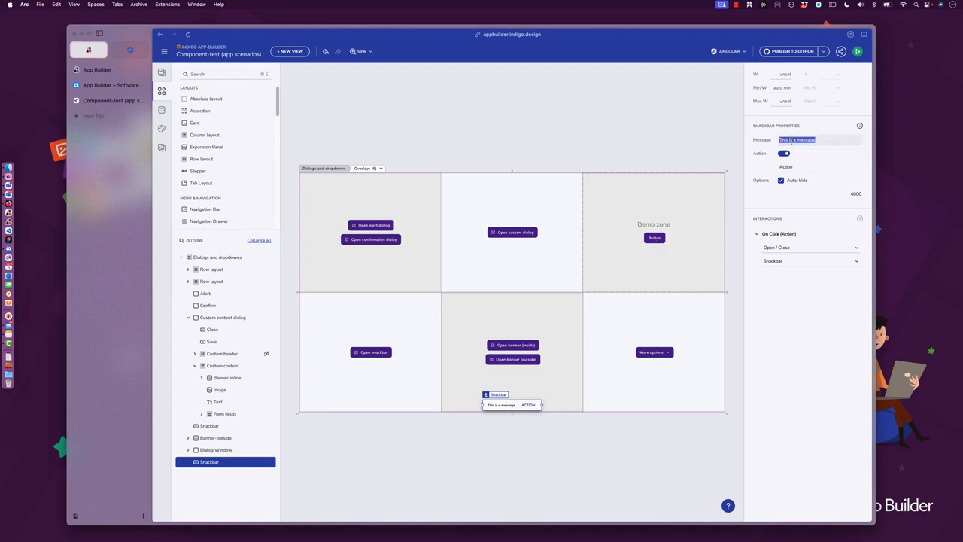
pyautogui.write('Webinar demo')
pyautogui.click(785, 155)
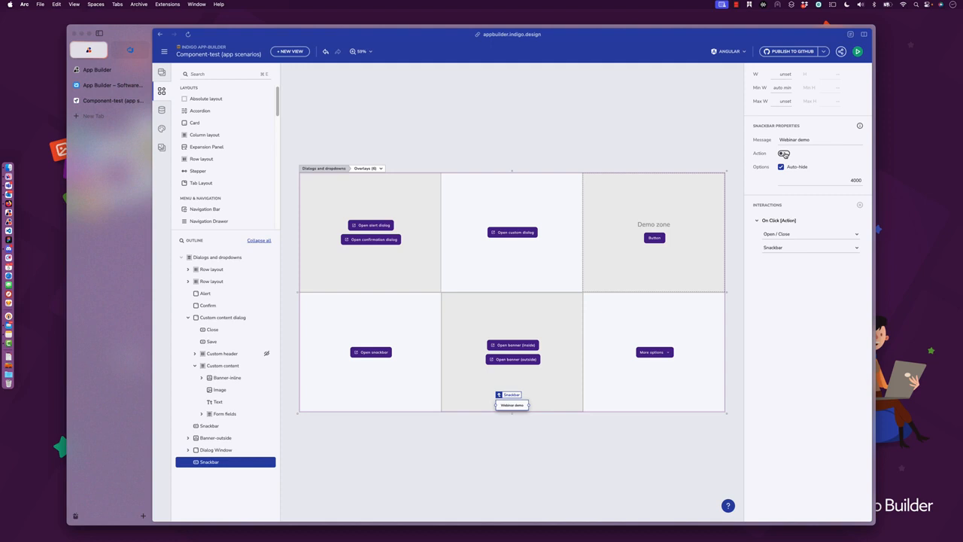
pyautogui.doubleClick(843, 180)
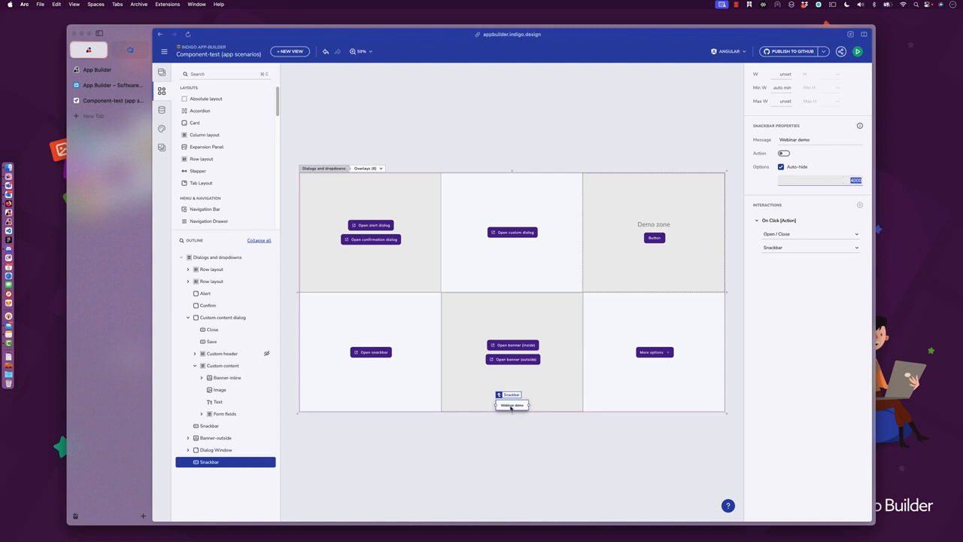
pyautogui.click(660, 240)
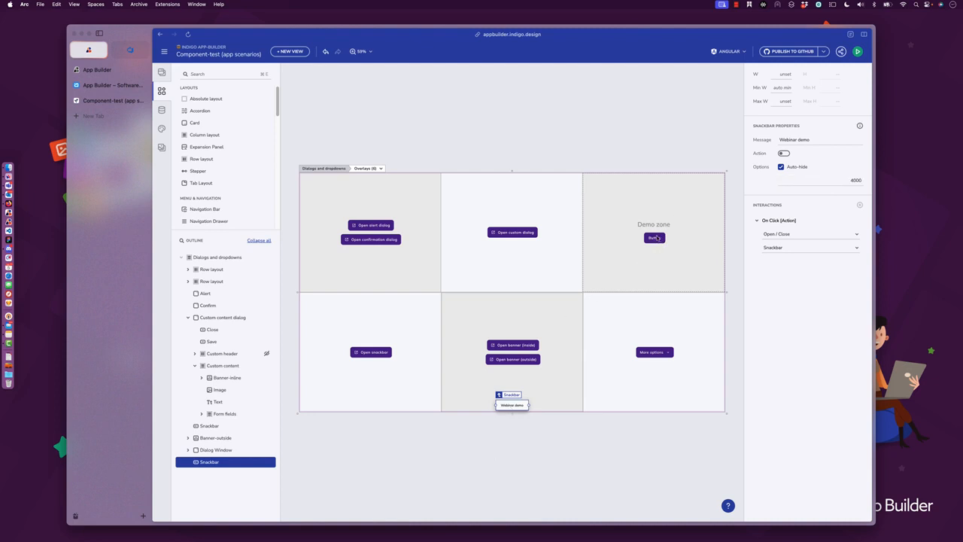
pyautogui.click(570, 424)
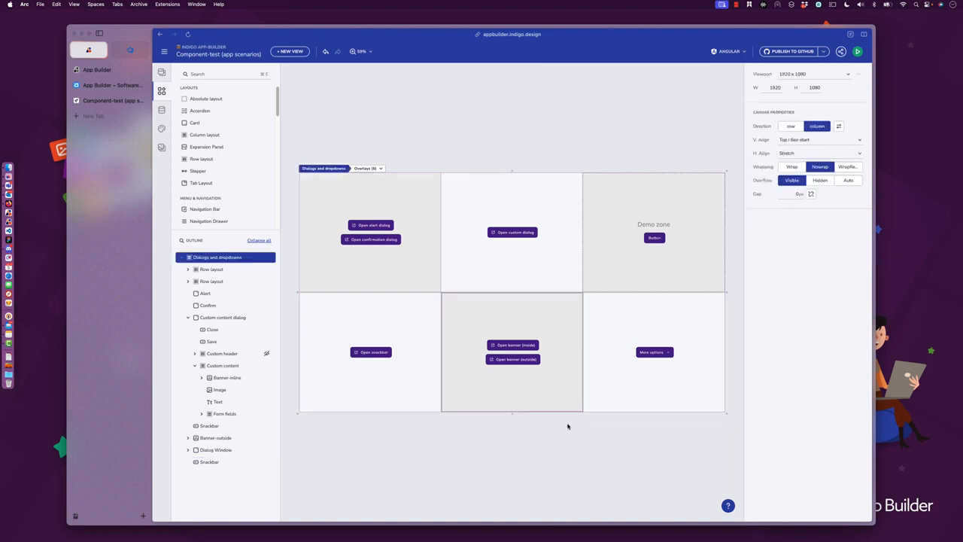
pyautogui.click(656, 239)
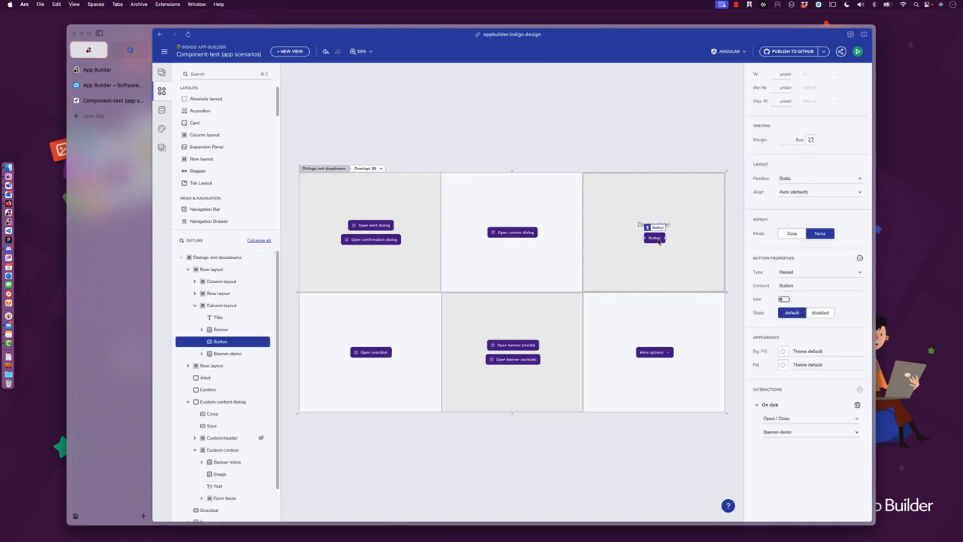
pyautogui.click(796, 433)
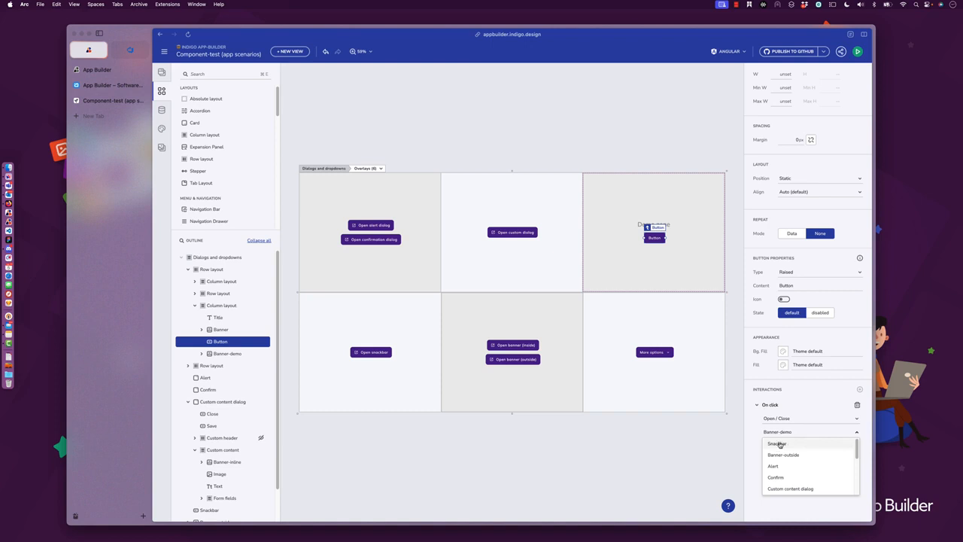
pyautogui.click(594, 451)
# Rename the newly added snackbar in the outline as Snackbar-webinar
pyautogui.click(214, 462)
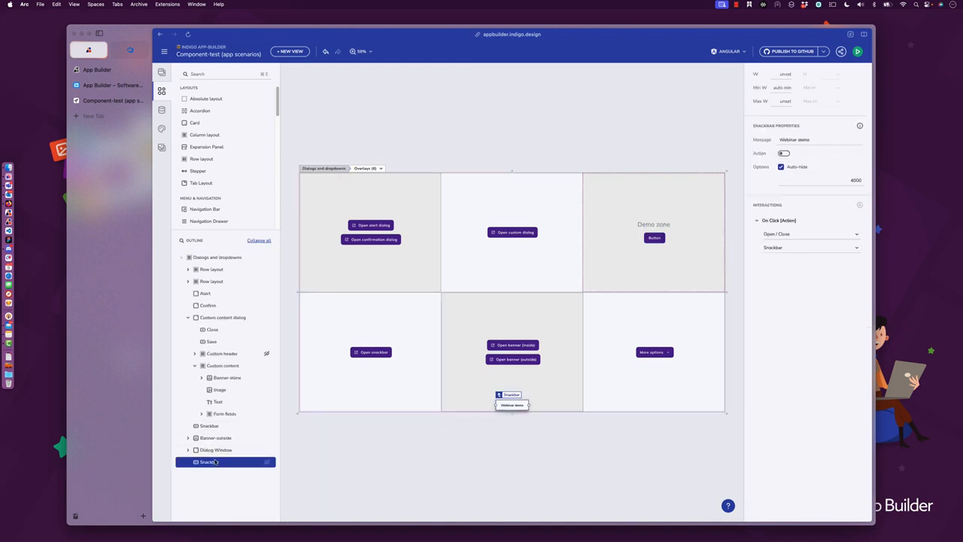
pyautogui.doubleClick(214, 462)
pyautogui.press('Right')
pyautogui.write('-webinar')
pyautogui.press('Return')
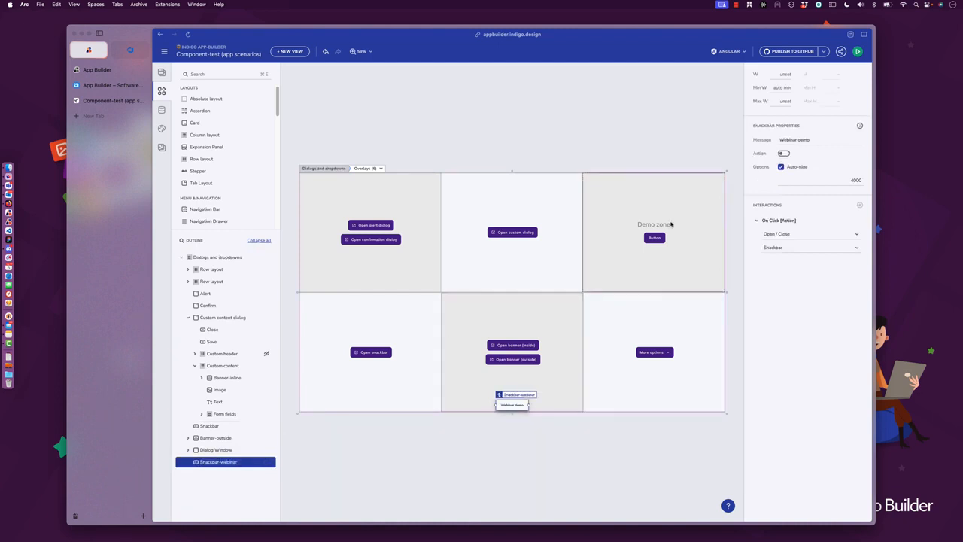
# Set the target of the Demo zone button's On click Open / Close interaction to Snackbar-webinar
pyautogui.click(653, 238)
pyautogui.click(812, 433)
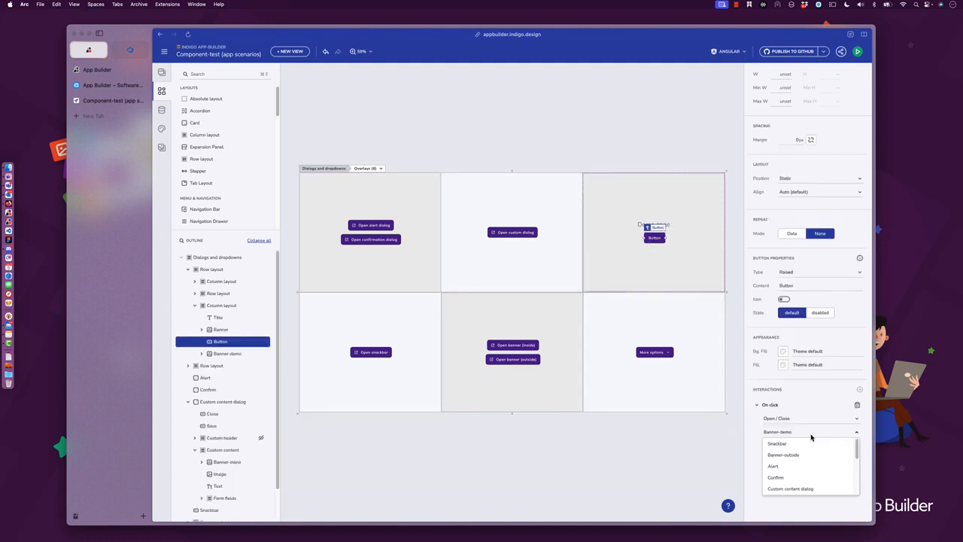
pyautogui.scroll(-5, 811, 457)
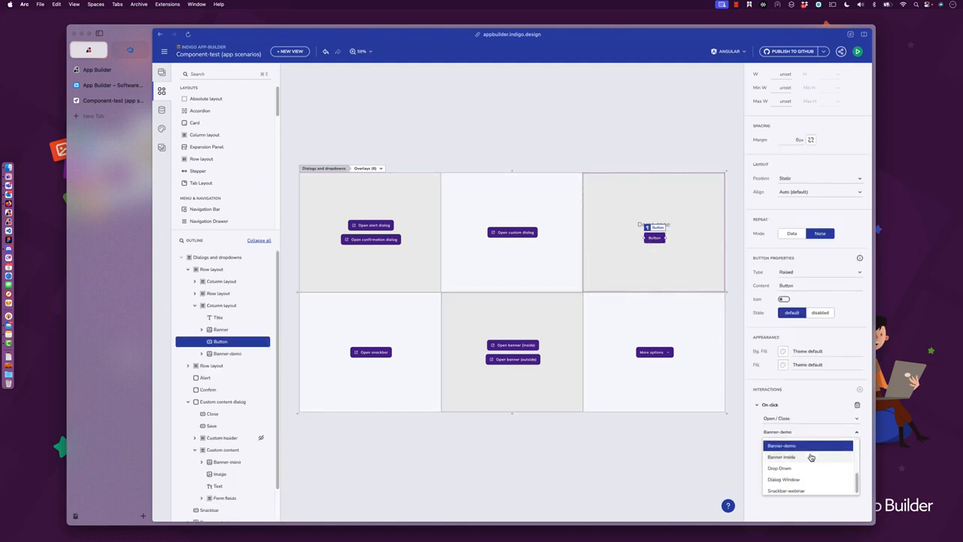
pyautogui.click(790, 489)
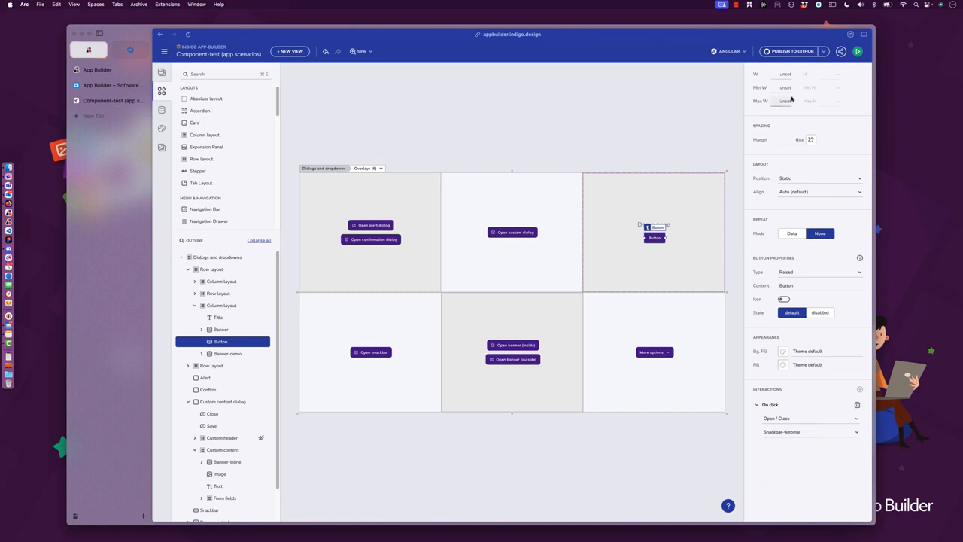
# Preview the app, test the Demo zone button's snackbar, and open and close the custom dialog
pyautogui.click(857, 51)
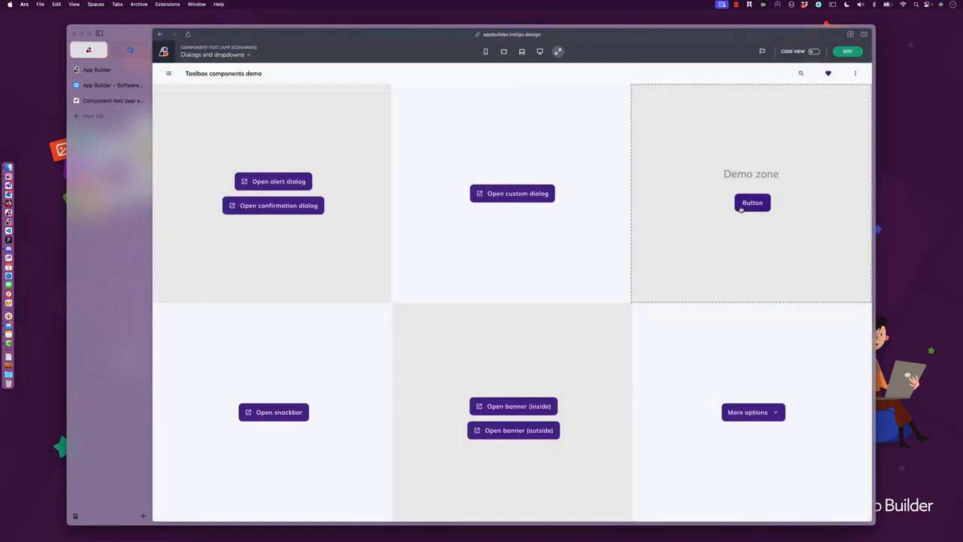
pyautogui.click(752, 202)
pyautogui.click(484, 194)
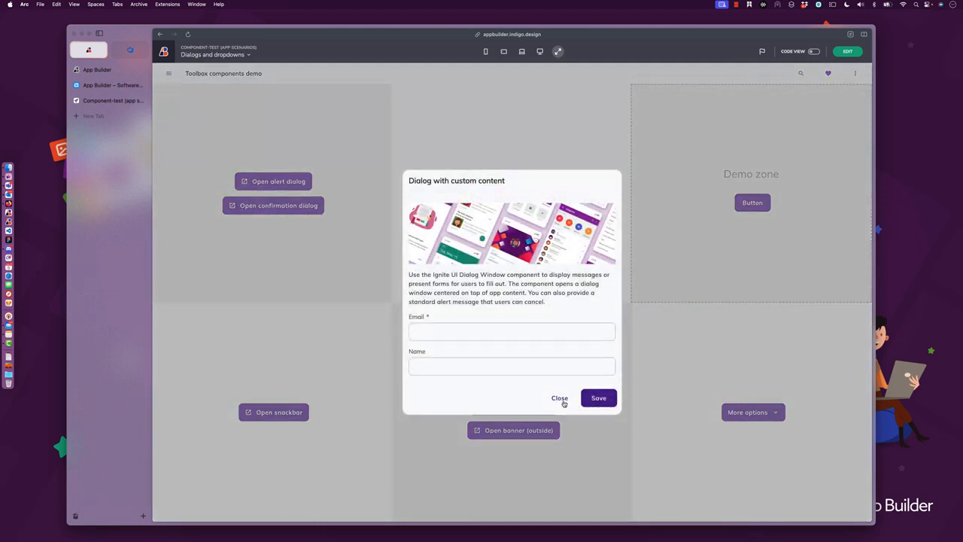
pyautogui.click(560, 399)
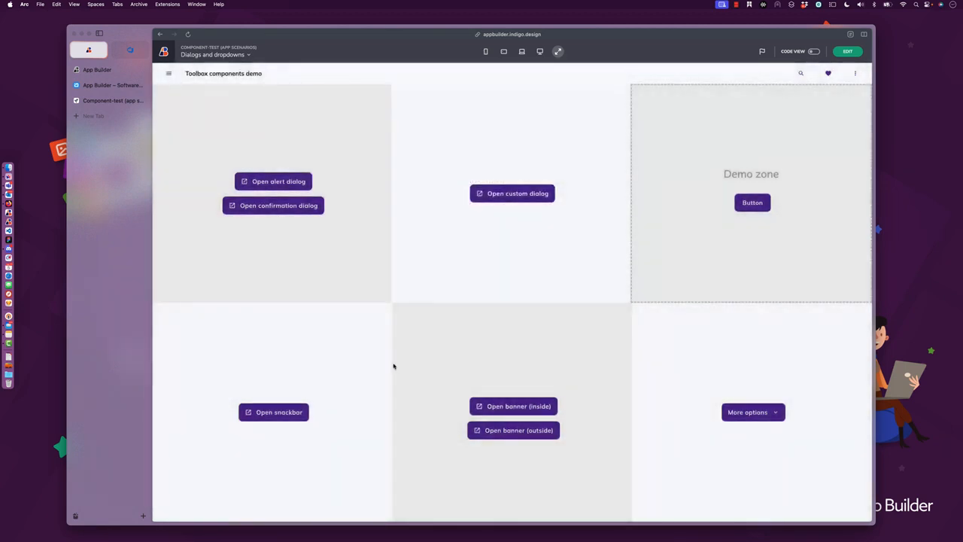
# Try out the inside banner, the snackbar button and the More options dropdown in the preview
pyautogui.click(531, 407)
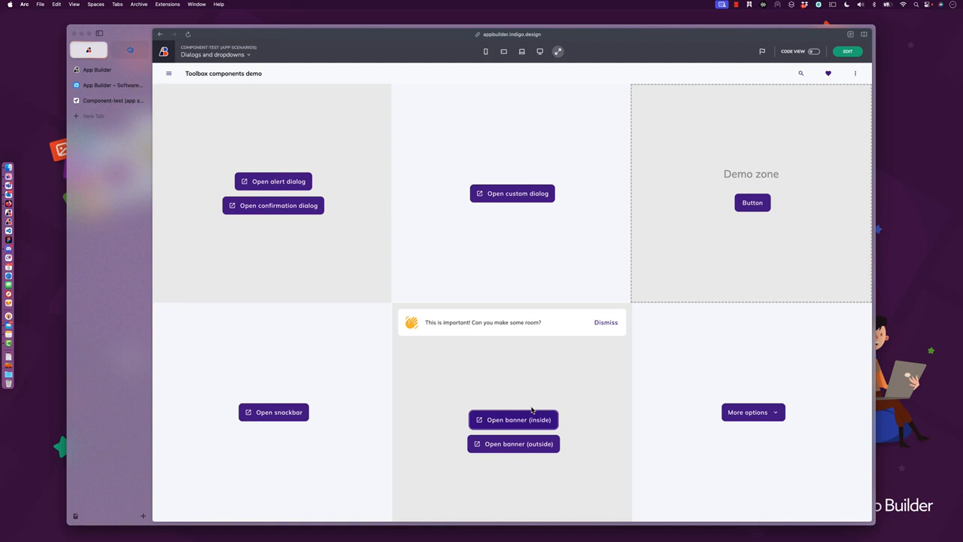
pyautogui.click(292, 415)
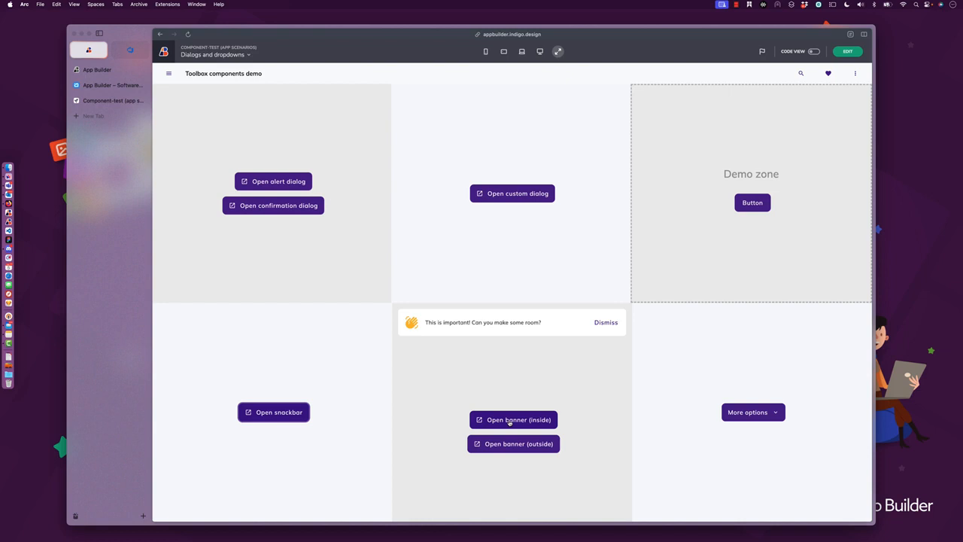
pyautogui.click(754, 417)
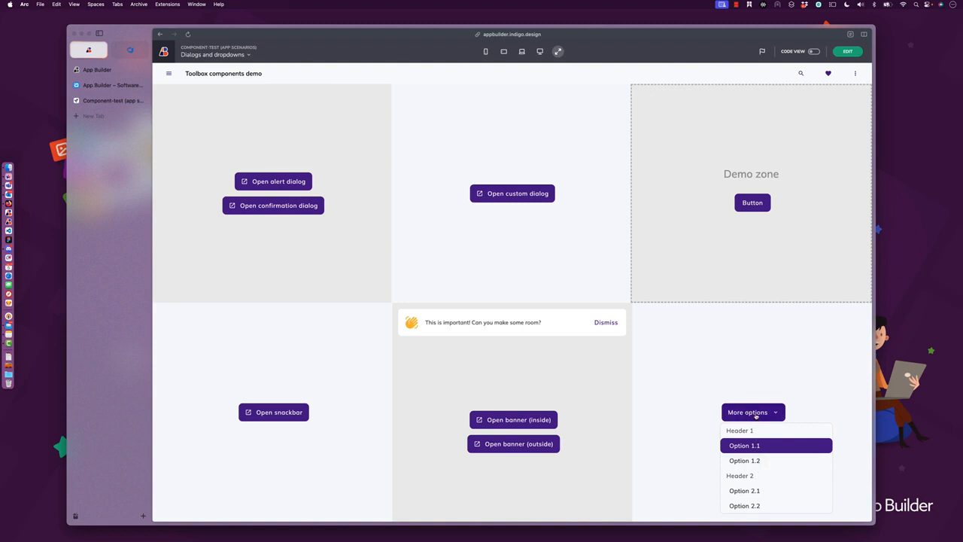
# Return to editing and delete the On click interaction from the Demo zone button
pyautogui.click(850, 51)
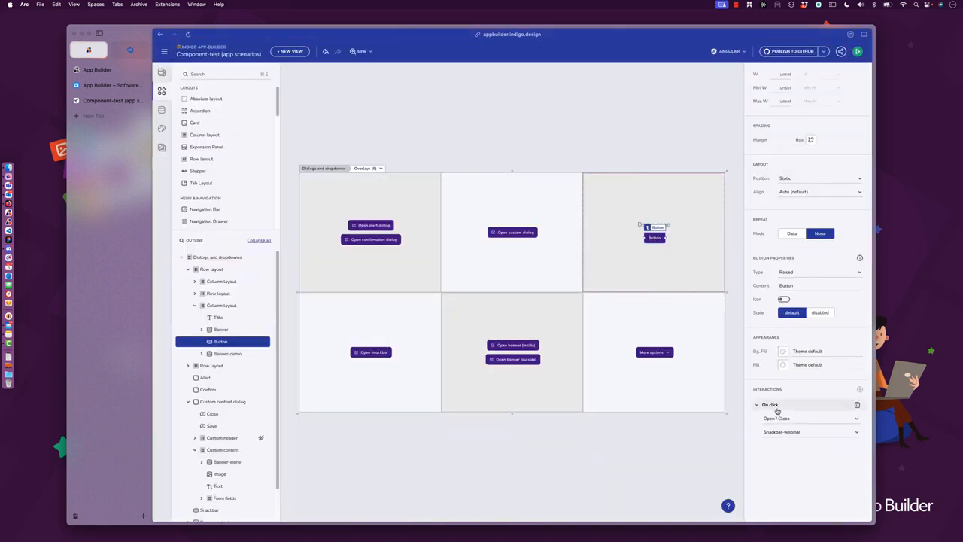
pyautogui.click(856, 406)
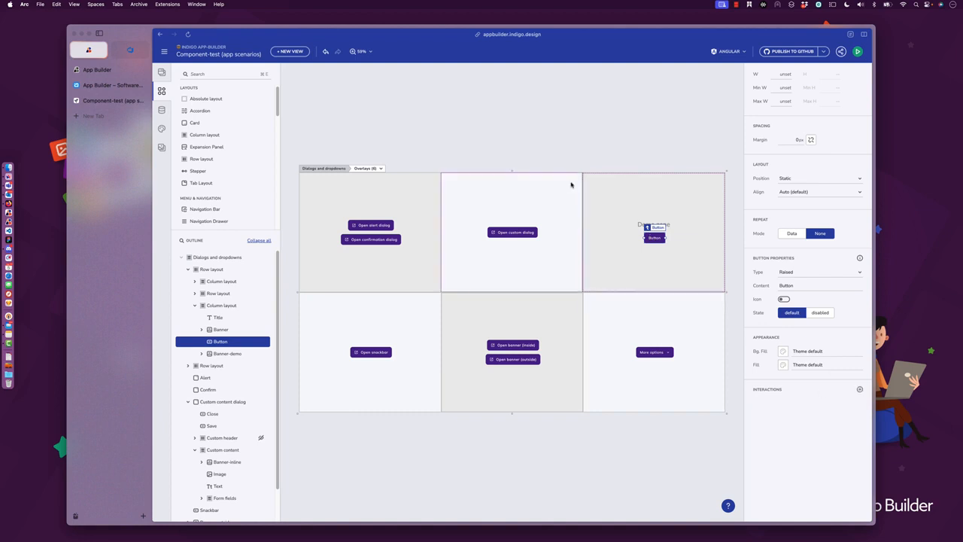
# Add a Drop Down component to the view with the Demo zone button as its trigger
pyautogui.click(520, 125)
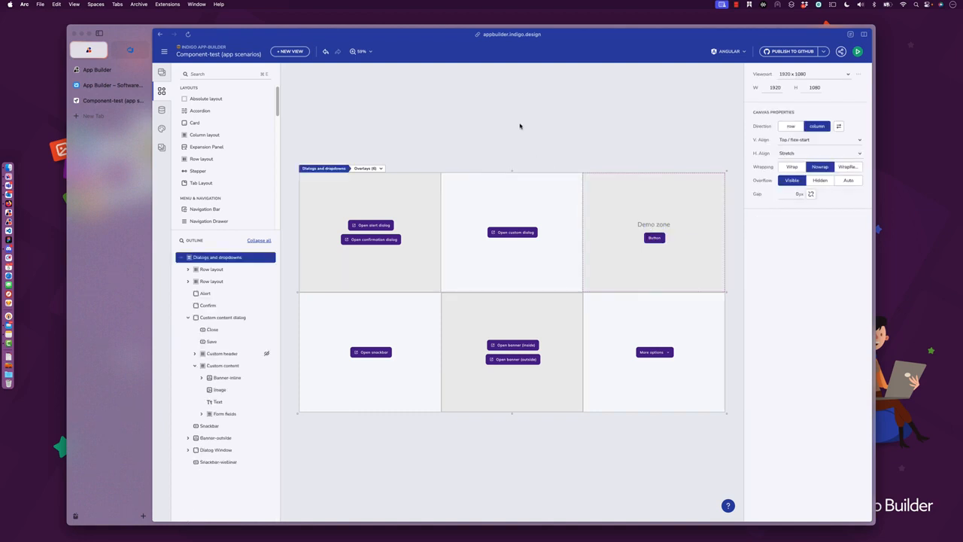
pyautogui.press('super+e')
pyautogui.write('drop')
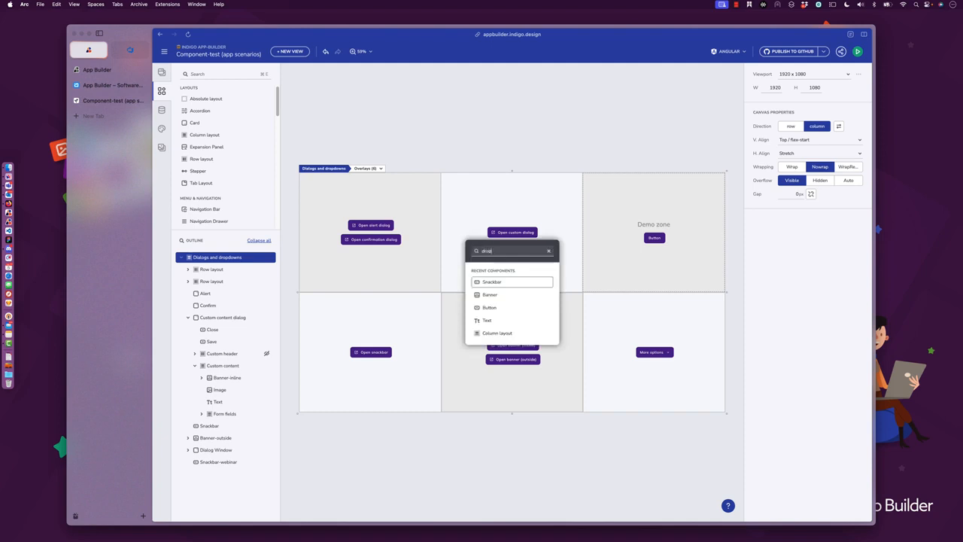
pyautogui.press('Return')
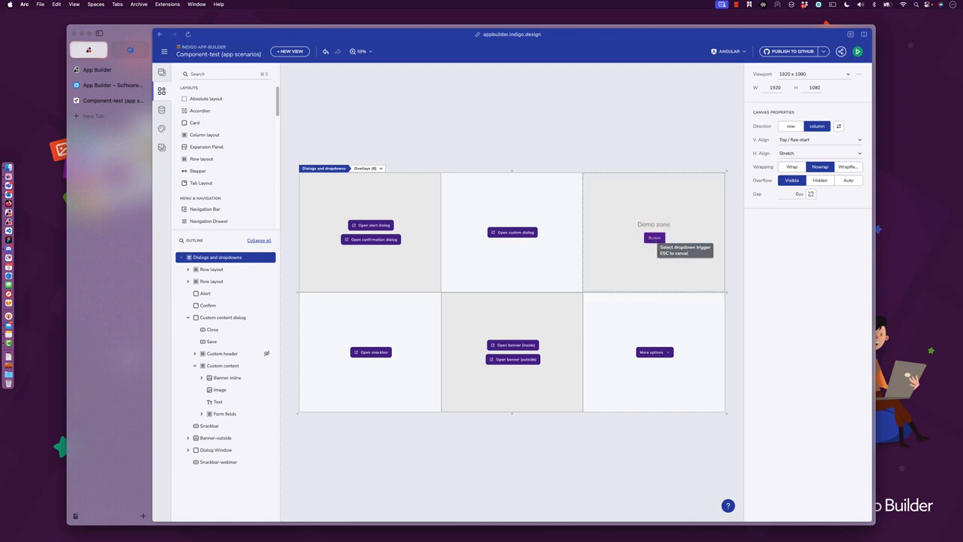
pyautogui.click(654, 240)
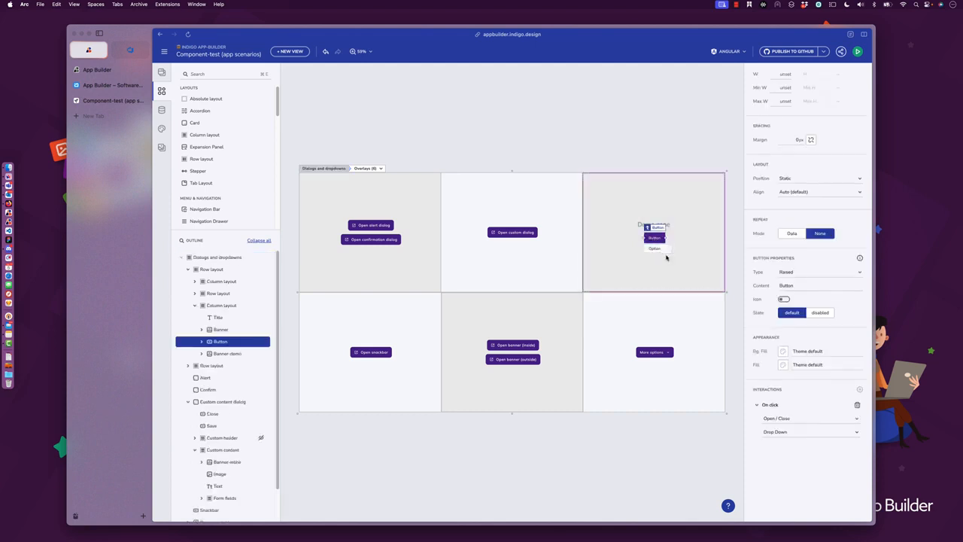
# Add four more option items to the Demo zone button's dropdown
pyautogui.scroll(8, 666, 259)
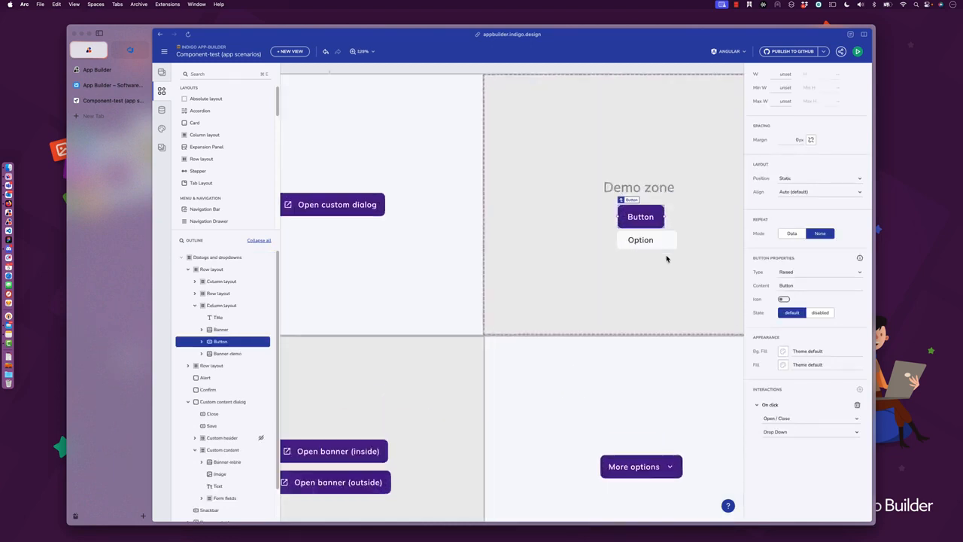
pyautogui.click(662, 238)
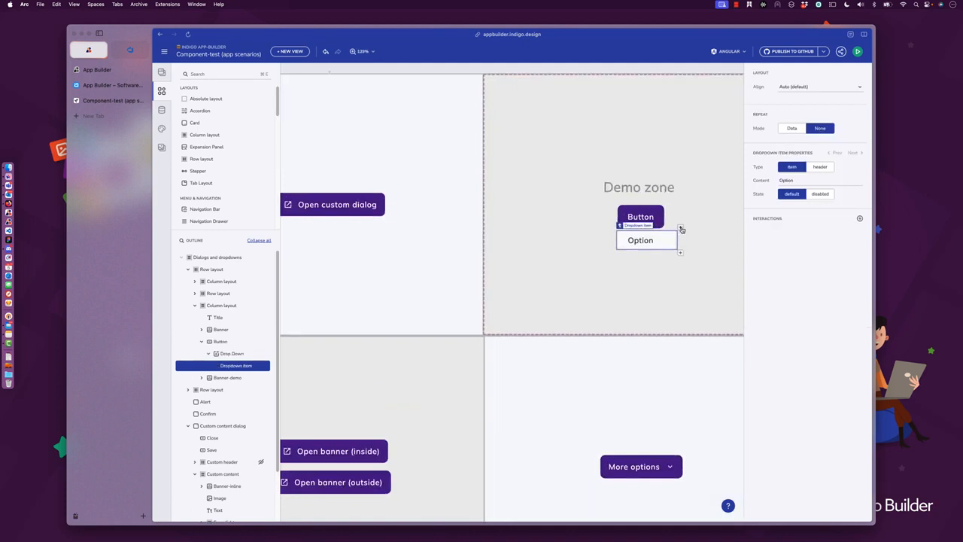
pyautogui.click(681, 227)
pyautogui.click(680, 227)
pyautogui.click(680, 227)
pyautogui.click(681, 228)
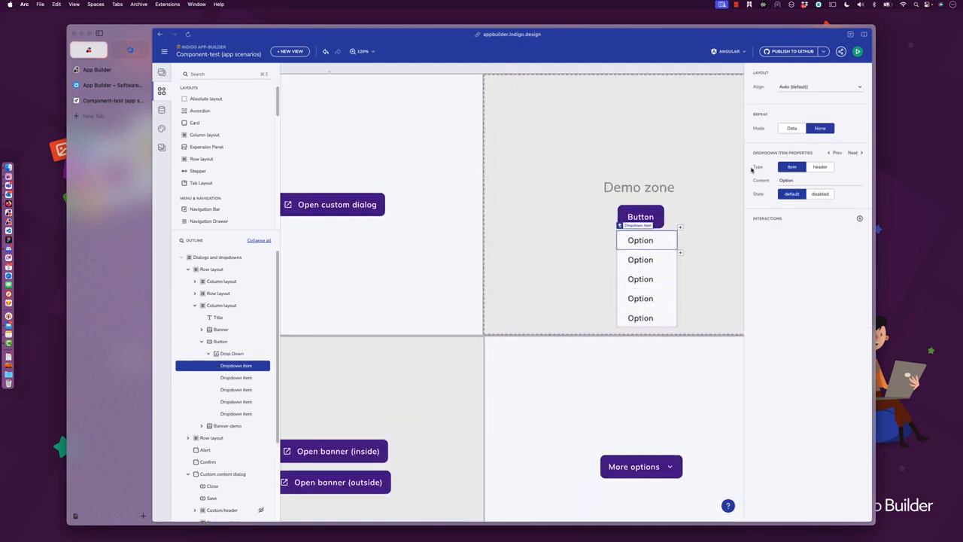
# Dismiss the meeting reminder, try the select type on the Demo zone dropdown and restore the menu type
pyautogui.click(642, 227)
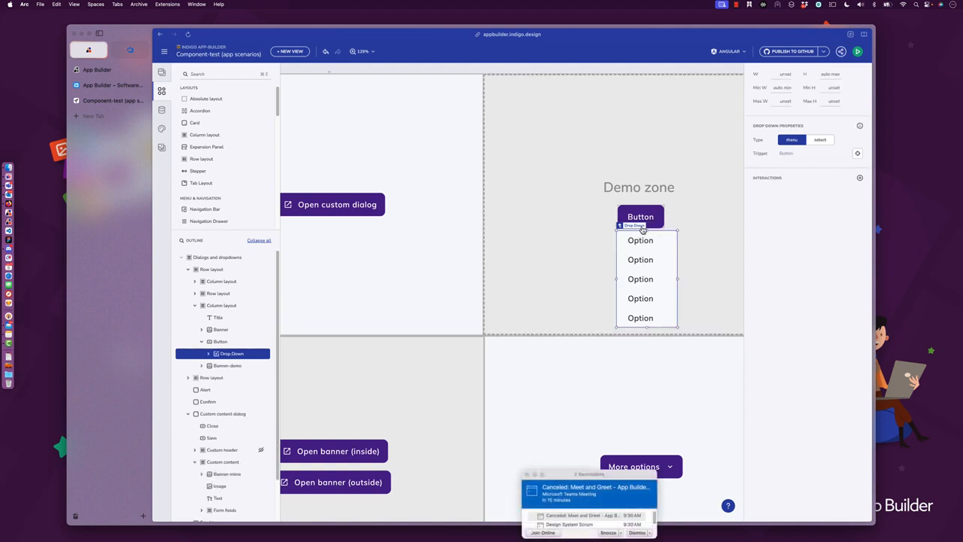
pyautogui.click(527, 474)
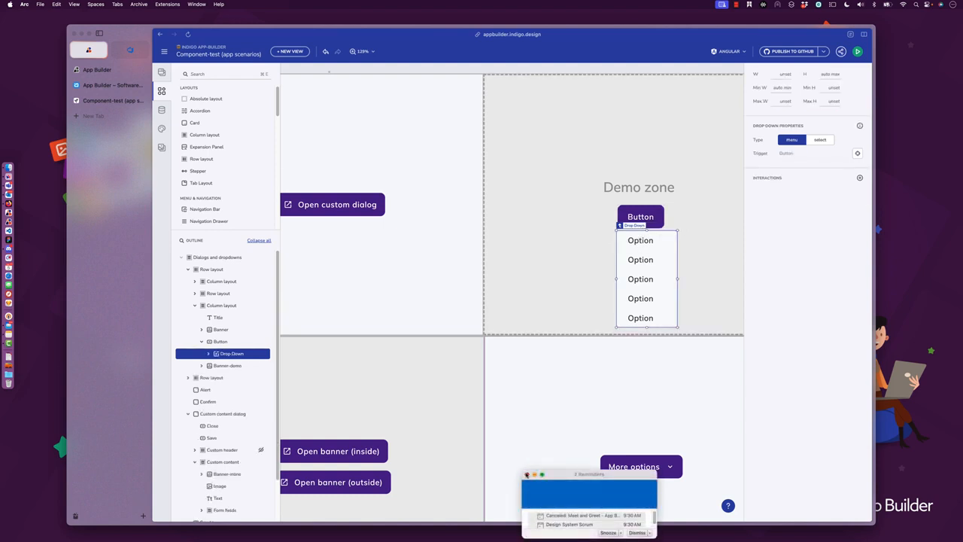
pyautogui.click(663, 244)
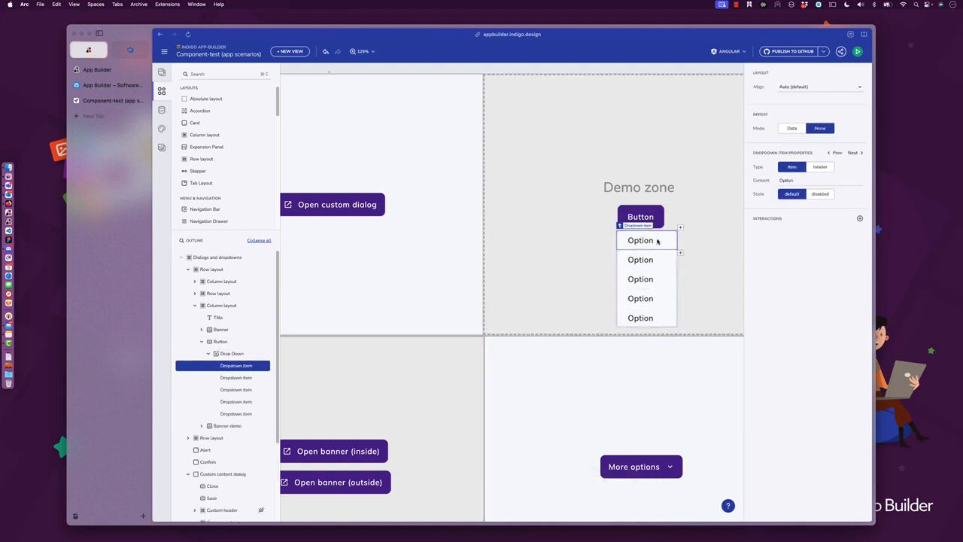
pyautogui.click(631, 227)
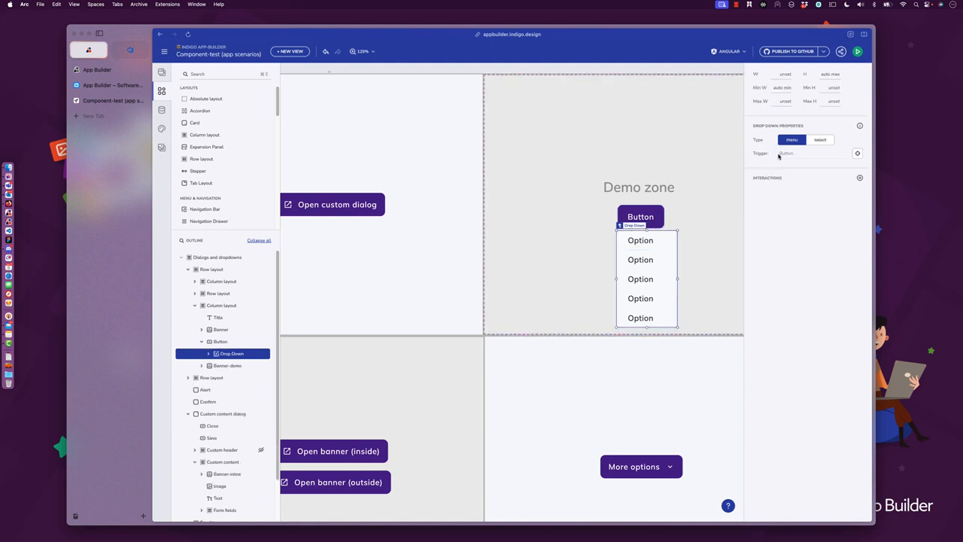
pyautogui.click(821, 141)
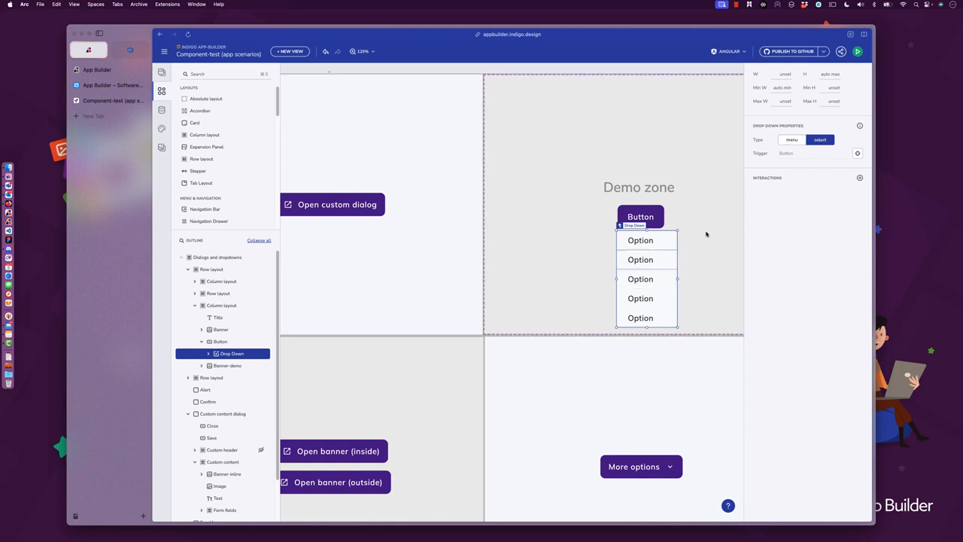
pyautogui.click(792, 139)
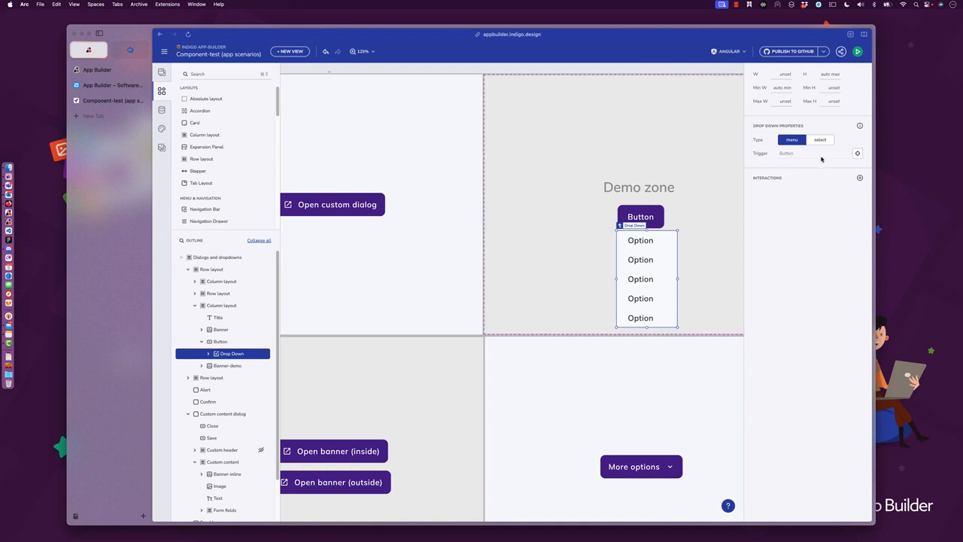
pyautogui.click(857, 153)
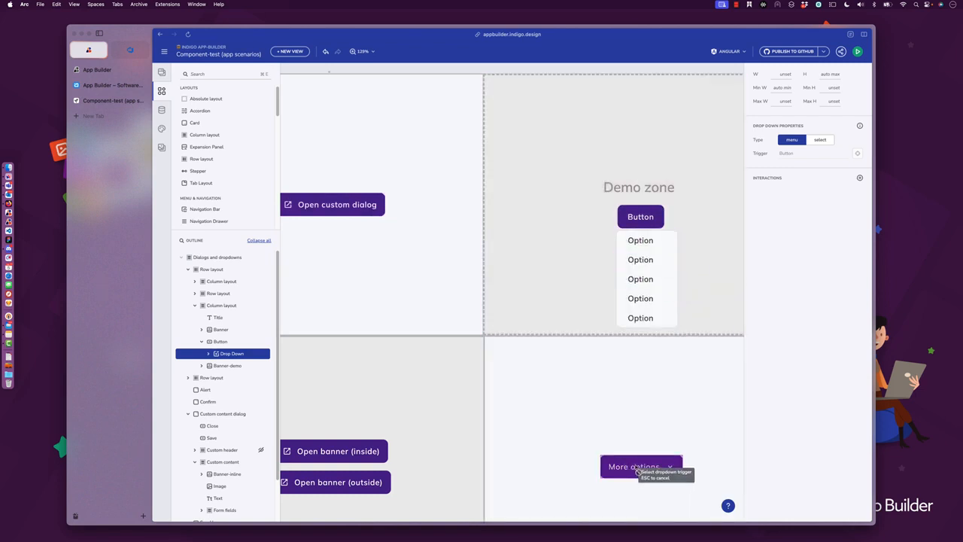
pyautogui.press('Escape')
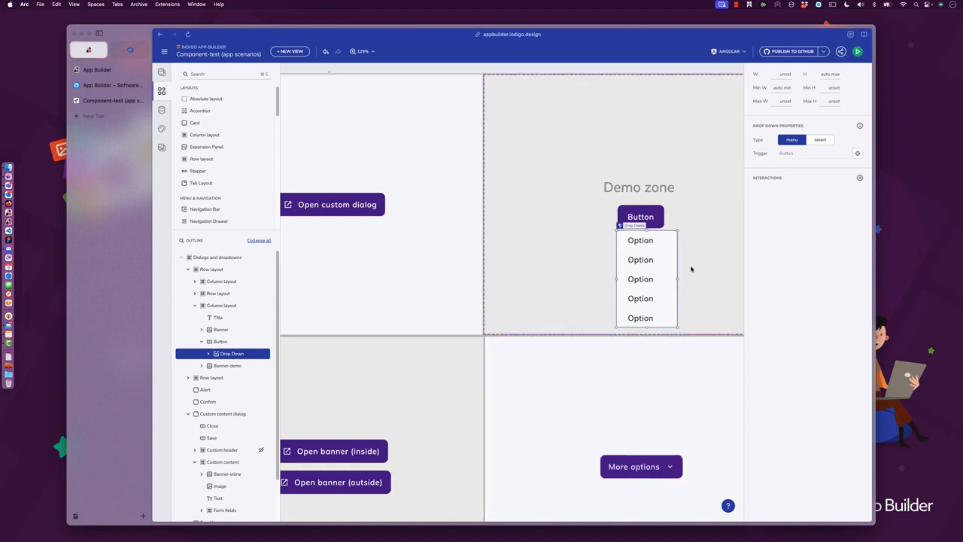
pyautogui.press('Escape')
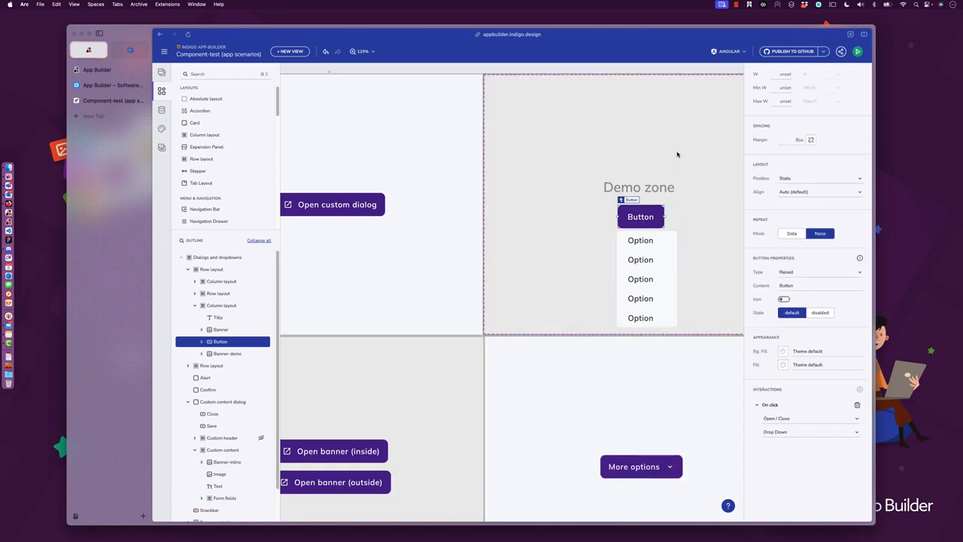
# Add a second button to the Demo zone column layout
pyautogui.click(677, 154)
pyautogui.press('space')
pyautogui.write('butt')
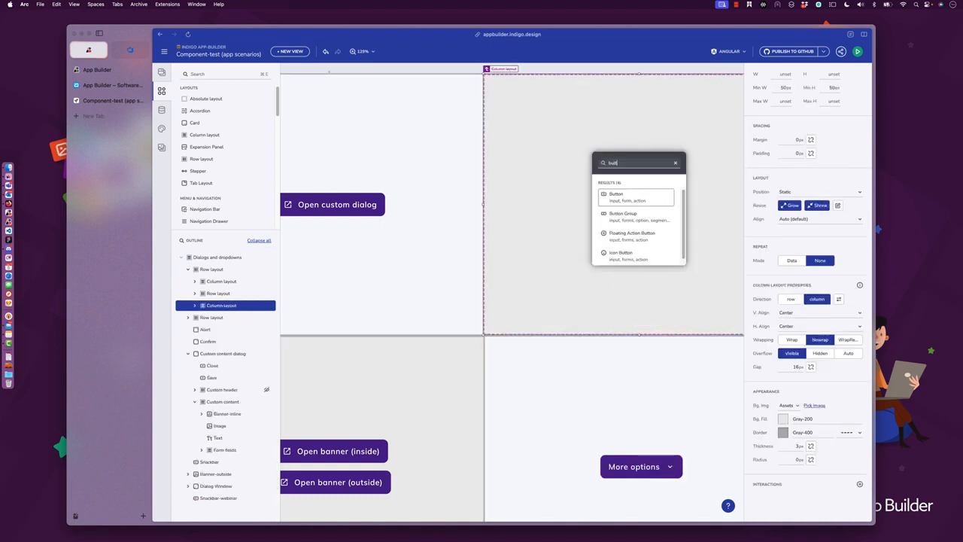
pyautogui.press('Return')
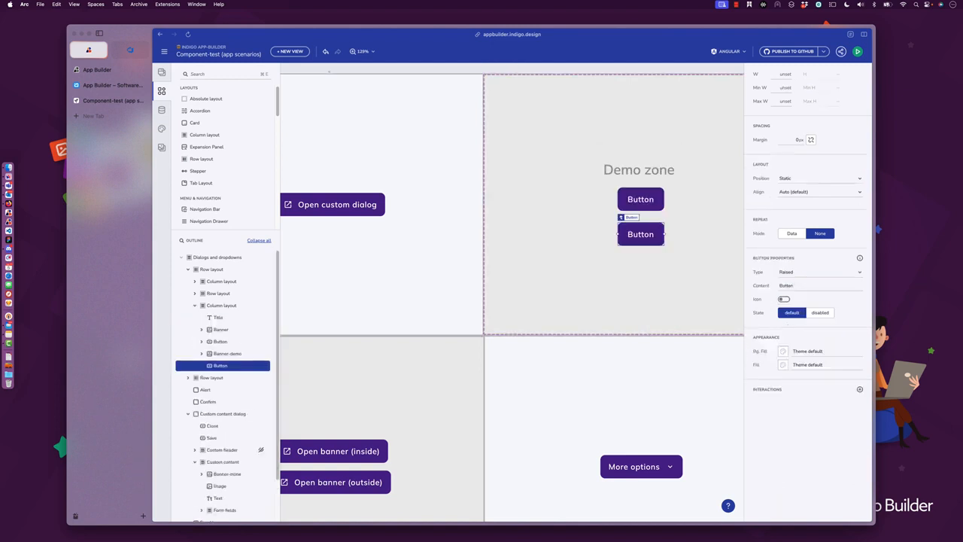
# Try Success-500 as the new button's text fill and undo it
pyautogui.click(782, 364)
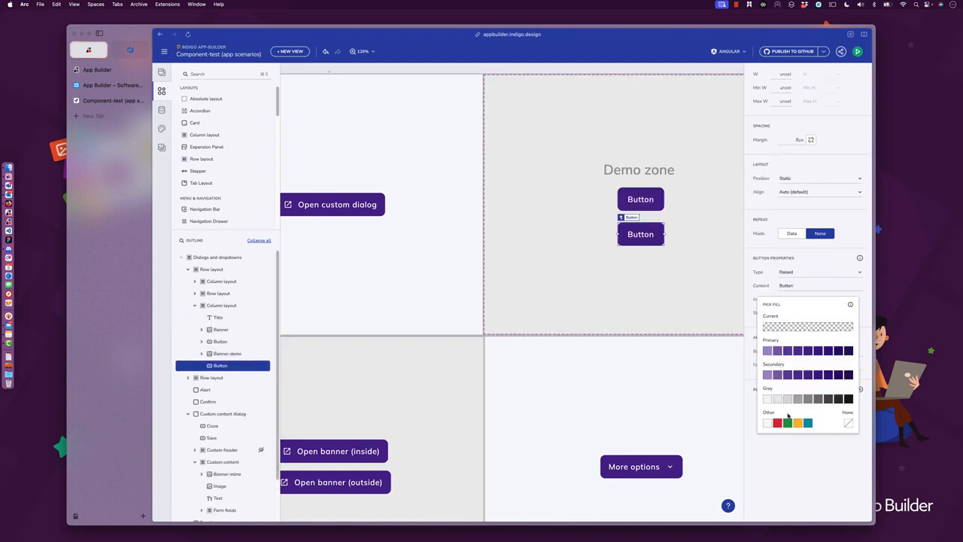
pyautogui.click(787, 423)
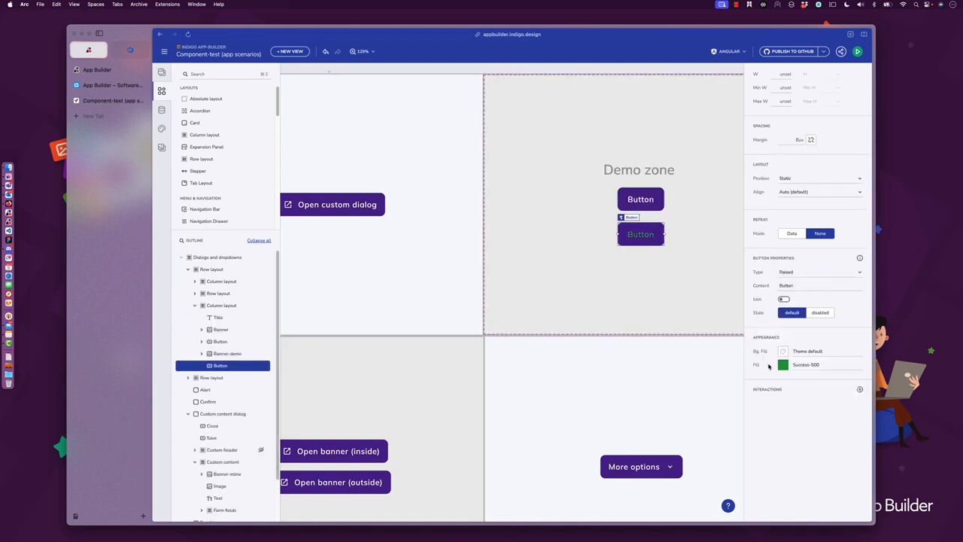
pyautogui.press('super+z')
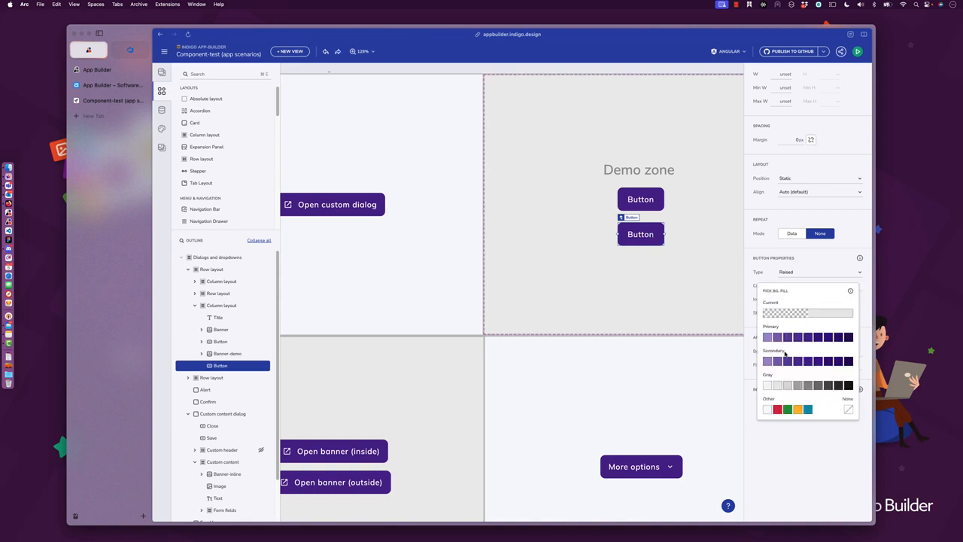
# Set the new button's background fill to Success-500 and move it above the original Demo zone button
pyautogui.click(783, 351)
pyautogui.click(787, 409)
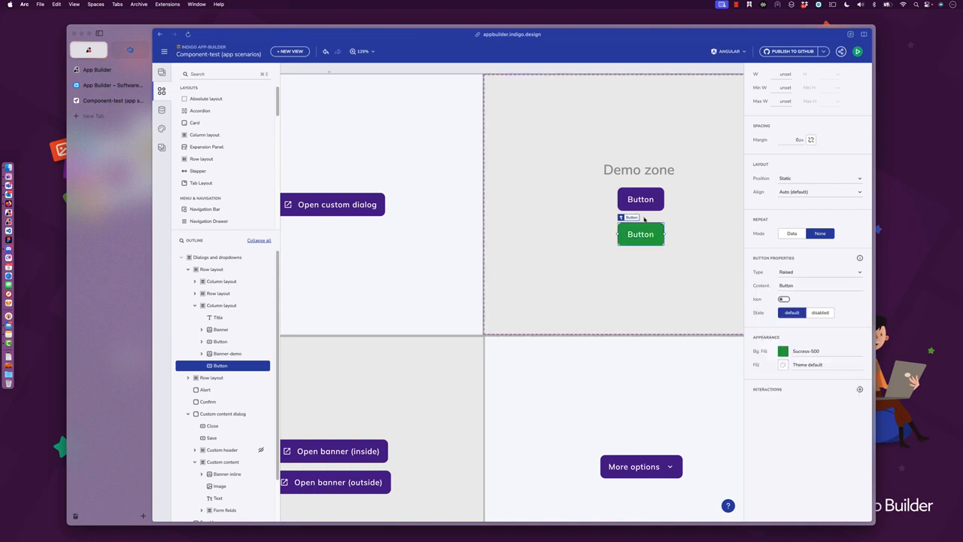
pyautogui.moveTo(640, 234); pyautogui.dragTo(647, 229)
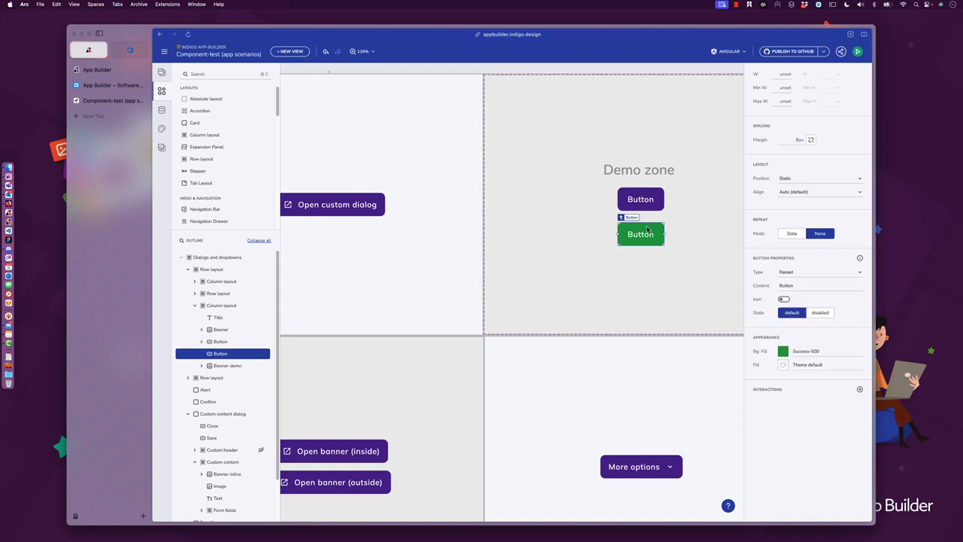
pyautogui.click(652, 239)
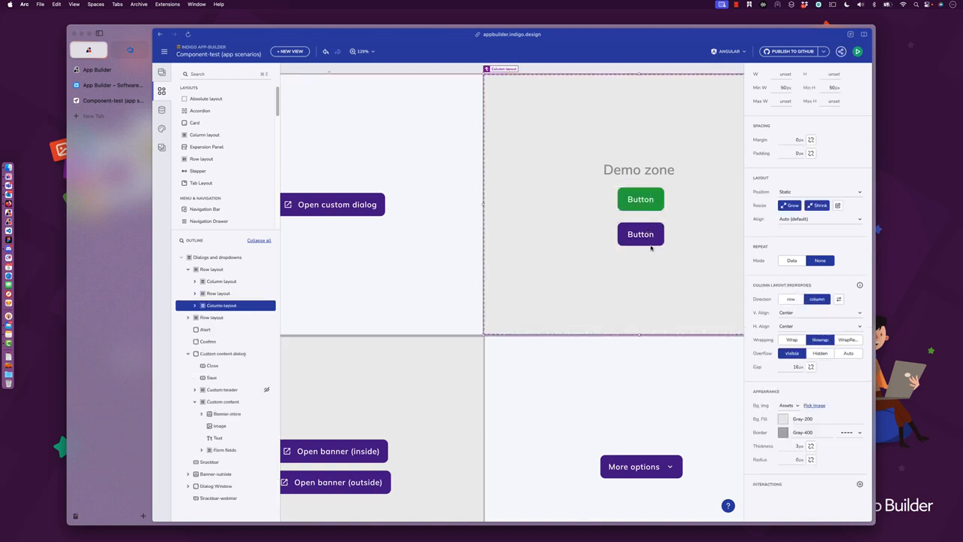
# Change the Demo zone dropdown's trigger from the purple button to the green button
pyautogui.click(653, 239)
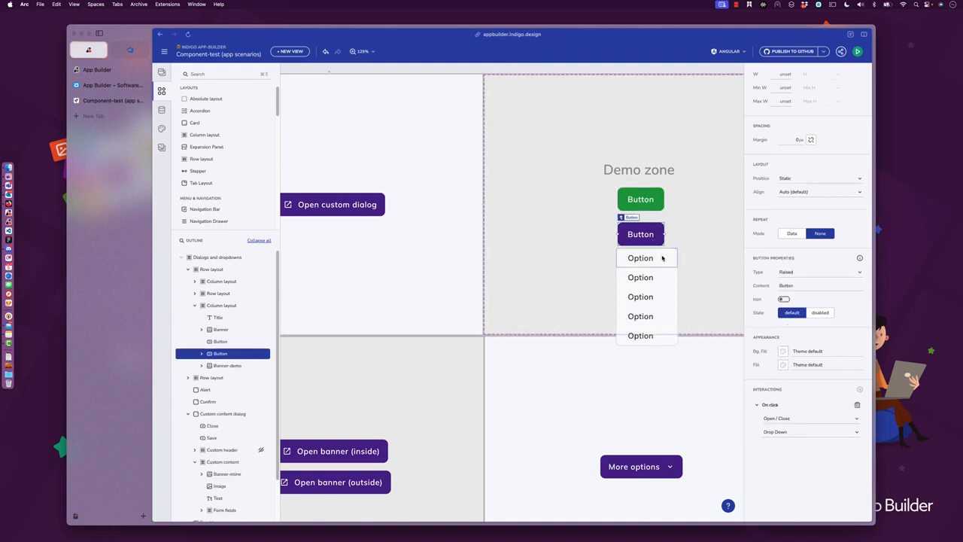
pyautogui.click(662, 256)
pyautogui.click(636, 244)
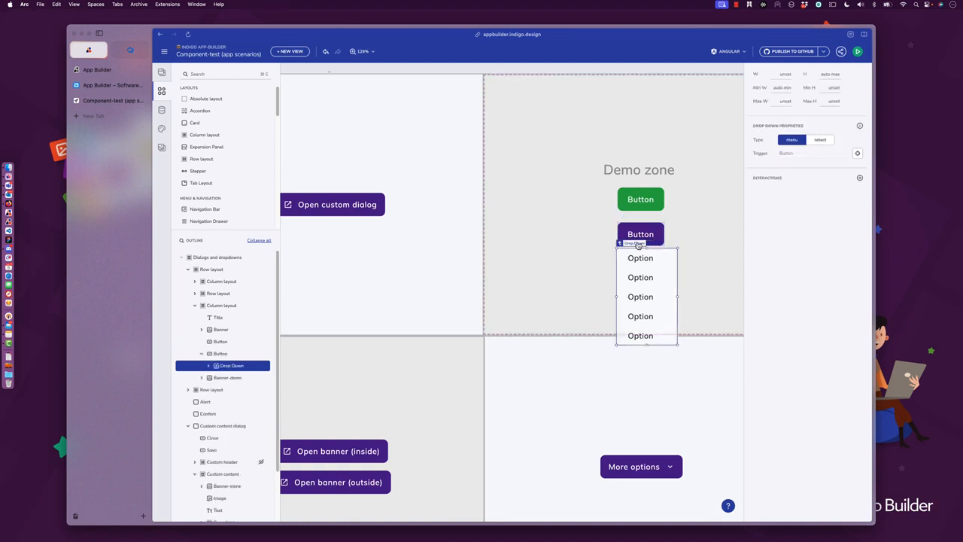
pyautogui.click(857, 153)
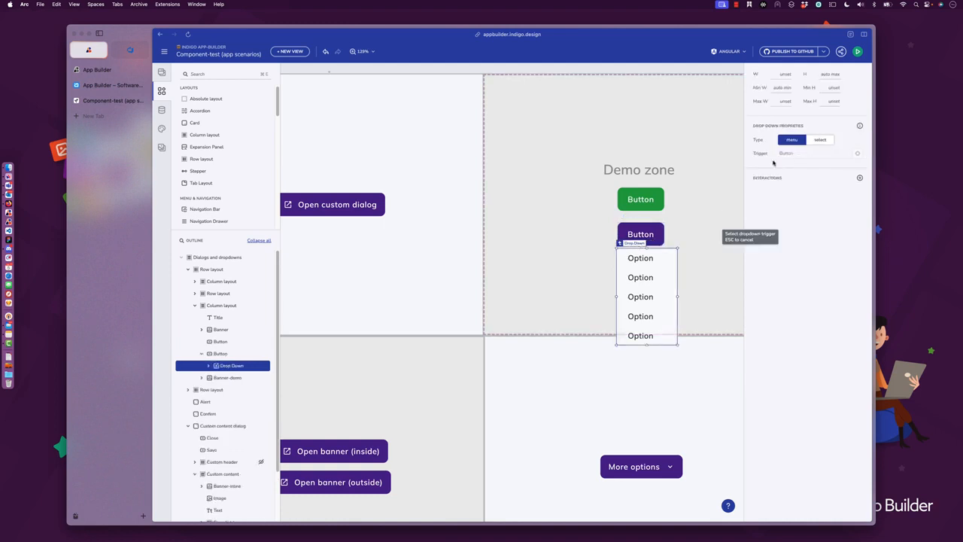
pyautogui.click(649, 197)
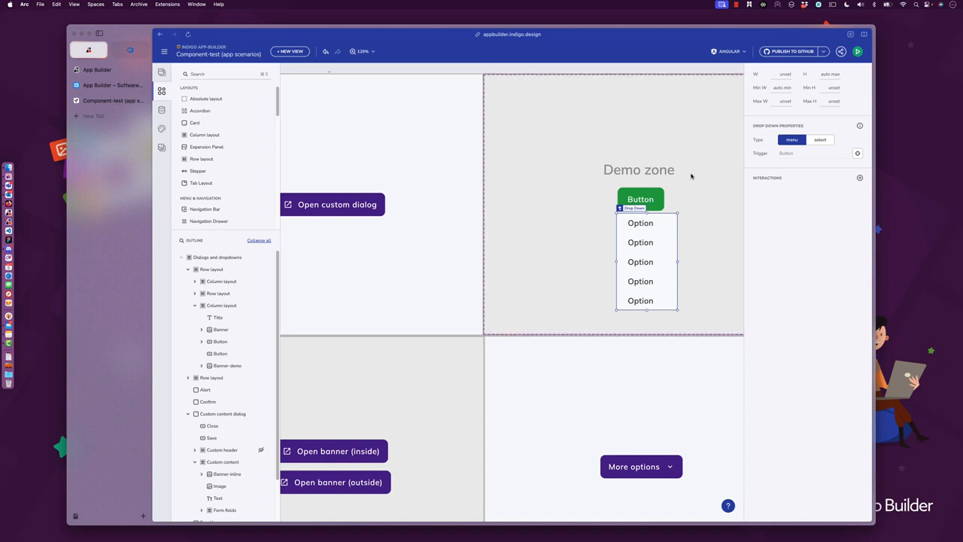
# Preview the app, then open and close the alert dialog and the custom dialog
pyautogui.click(857, 51)
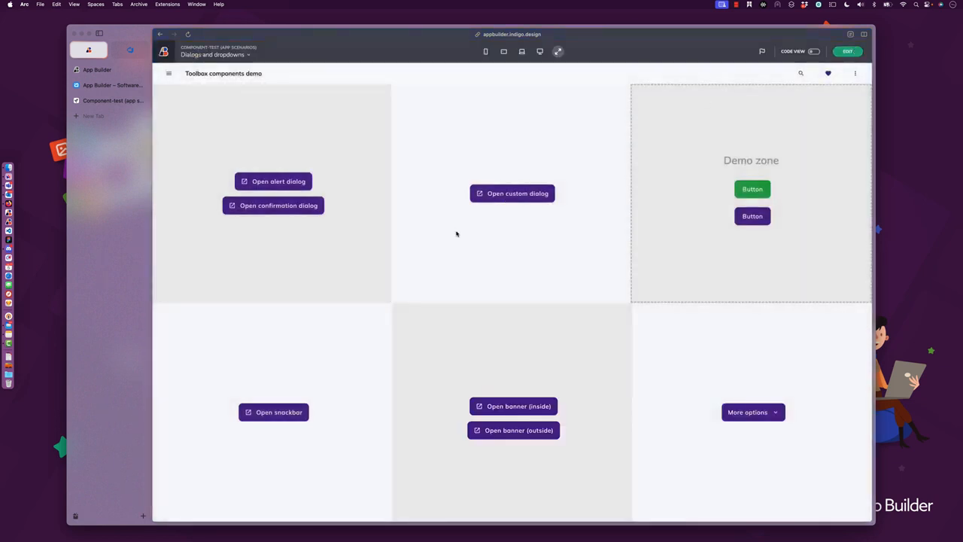
pyautogui.click(288, 185)
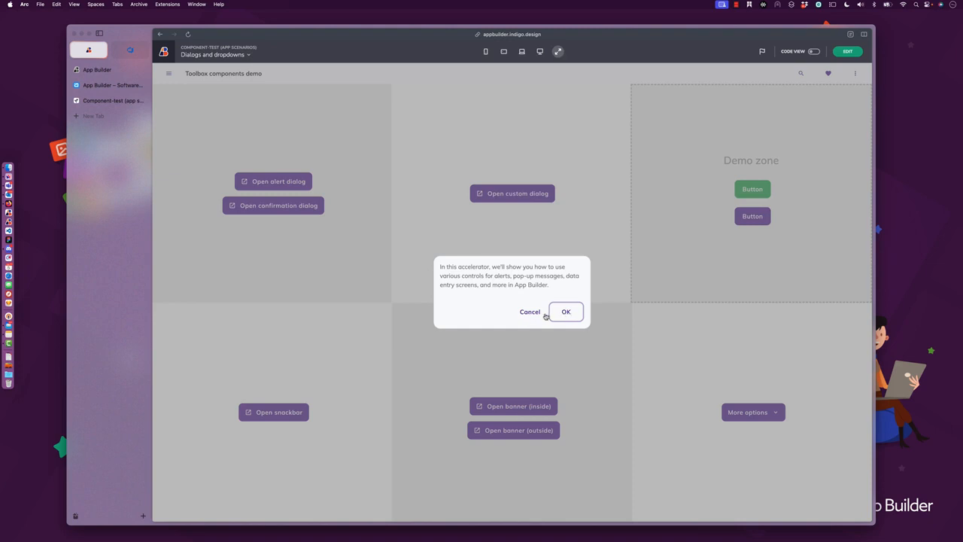
pyautogui.click(529, 315)
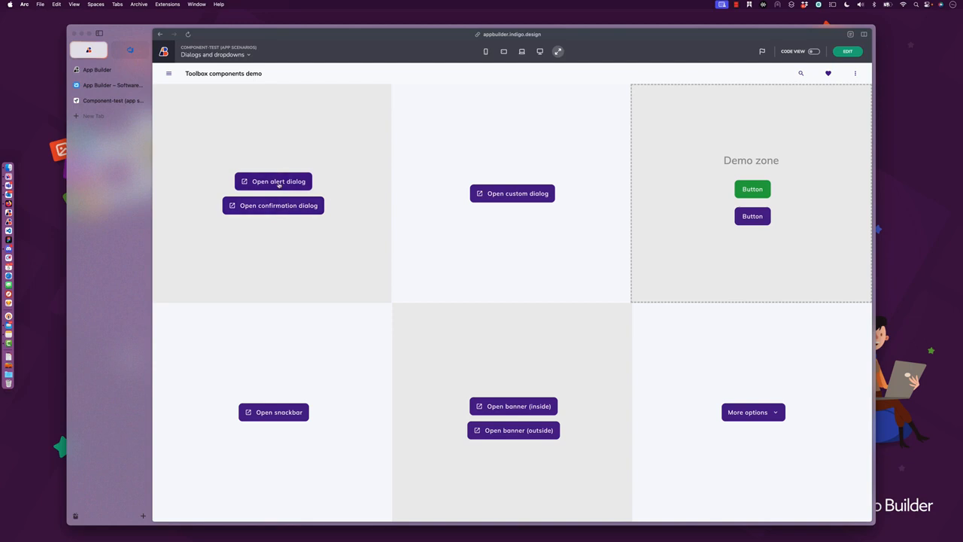
pyautogui.click(508, 194)
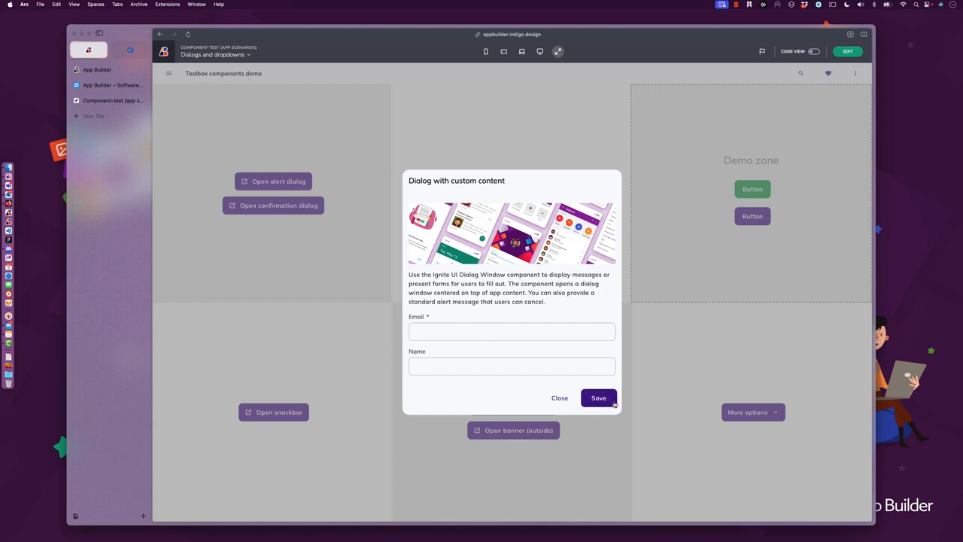
pyautogui.click(556, 399)
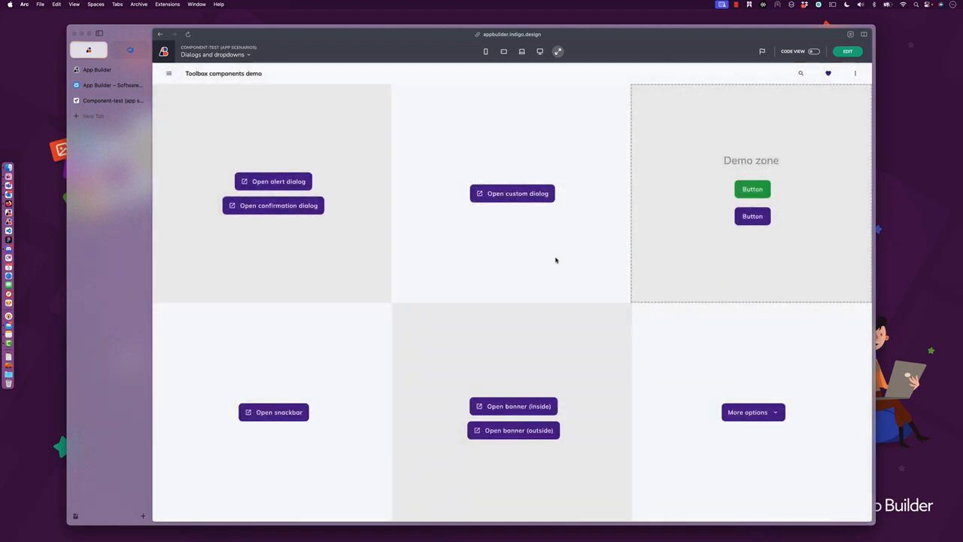
# Open and dismiss the inside banner in the preview, and open the outside banner
pyautogui.click(508, 412)
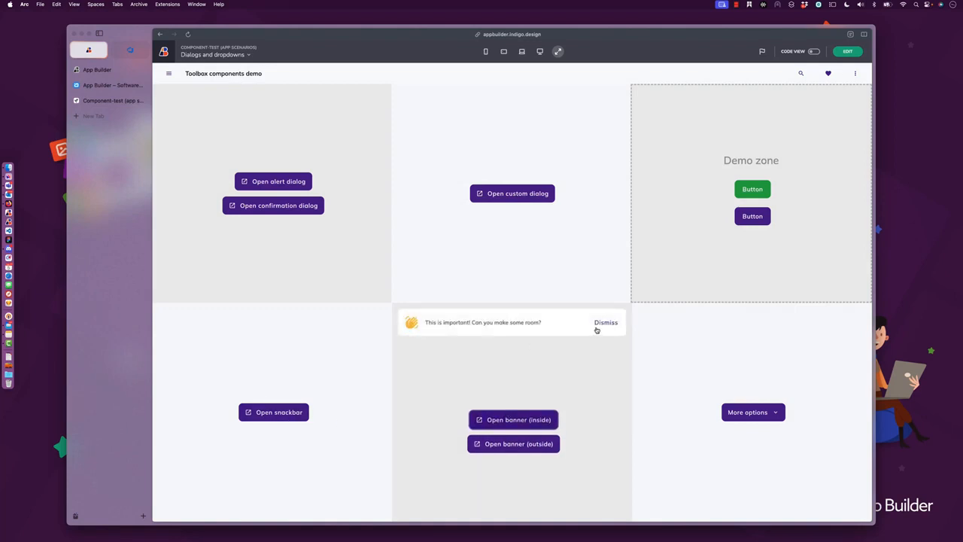
pyautogui.click(607, 323)
pyautogui.click(510, 430)
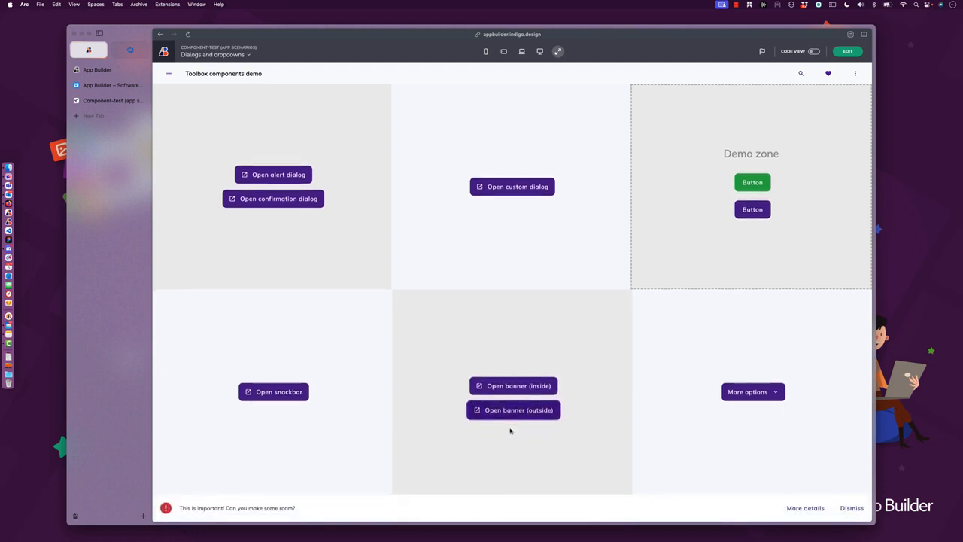
# Dismiss the outside banner in the preview, then open the snackbar and the More options dropdown
pyautogui.click(851, 509)
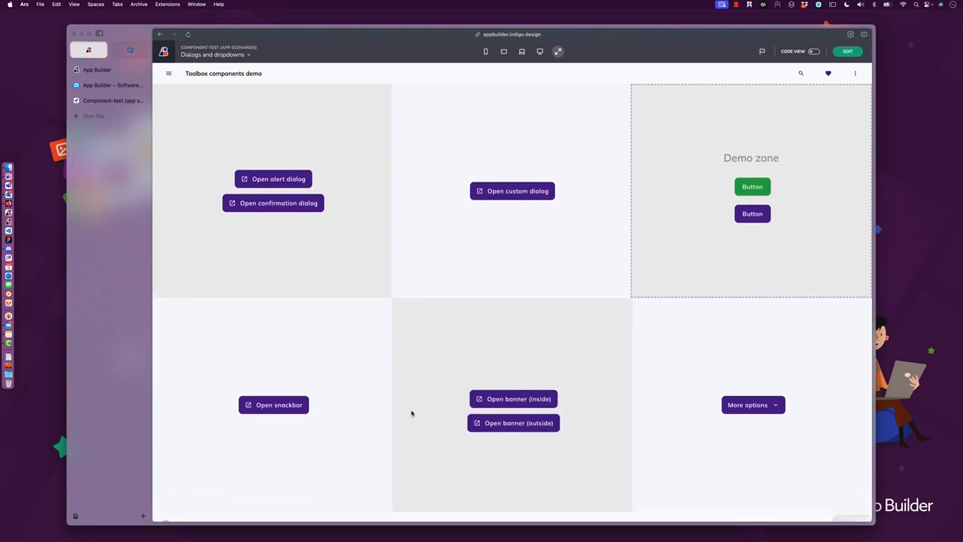
pyautogui.click(283, 413)
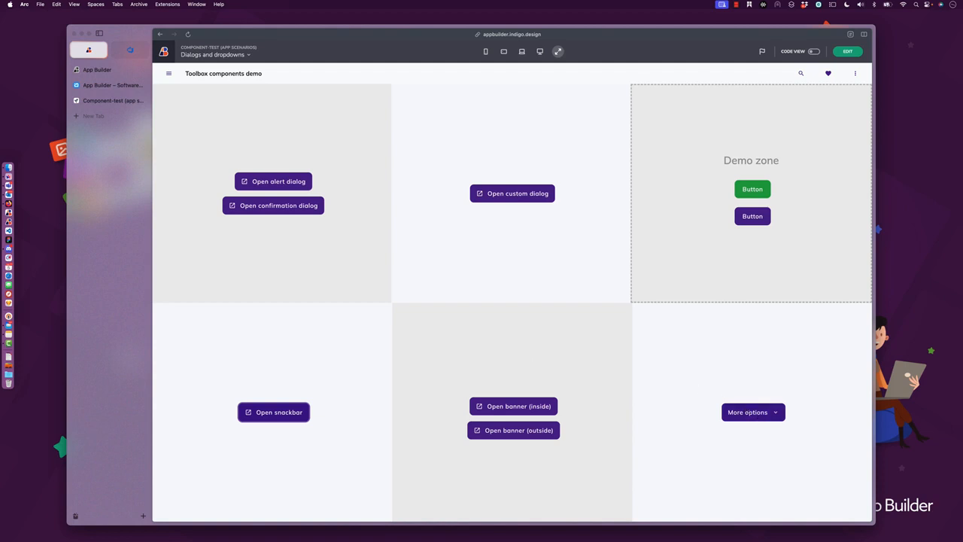
pyautogui.click(759, 419)
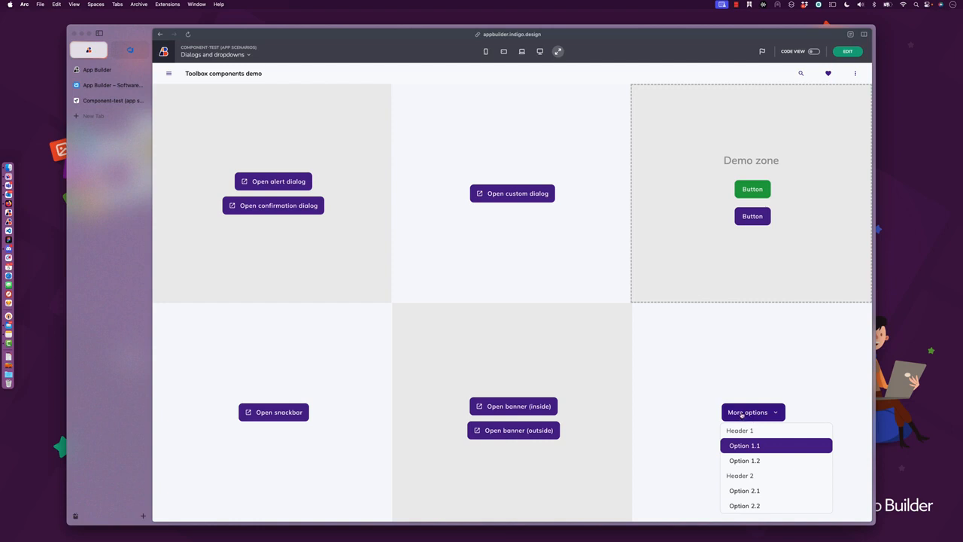
# Test the Demo zone's green and purple buttons in the preview to check how each one opens the dropdown
pyautogui.click(753, 216)
pyautogui.click(753, 207)
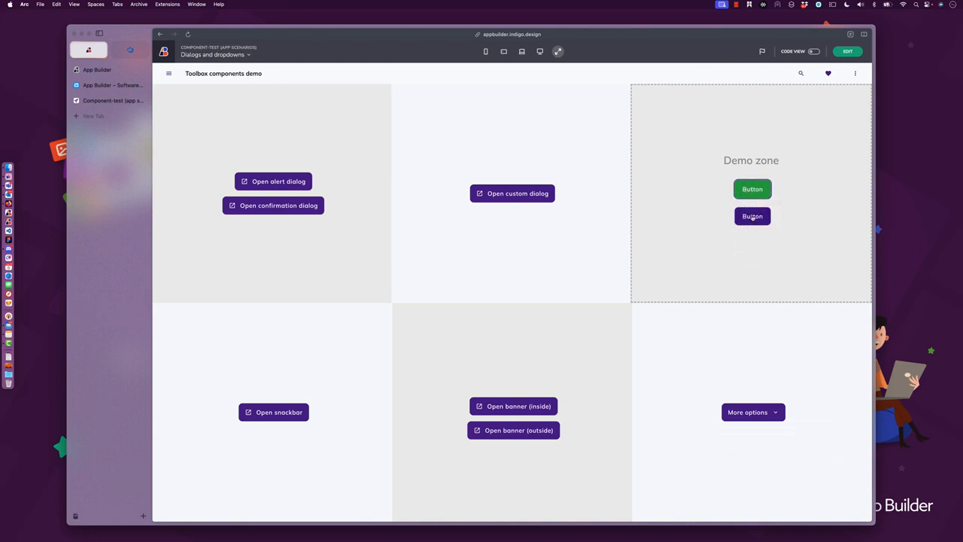
pyautogui.click(753, 217)
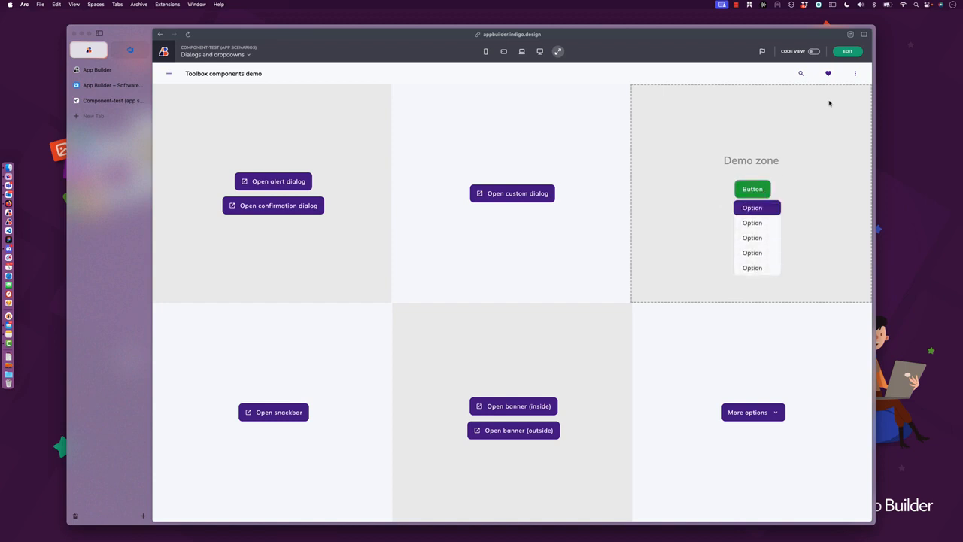
# Return to editing and delete the On click interaction from the purple Demo zone button
pyautogui.click(857, 56)
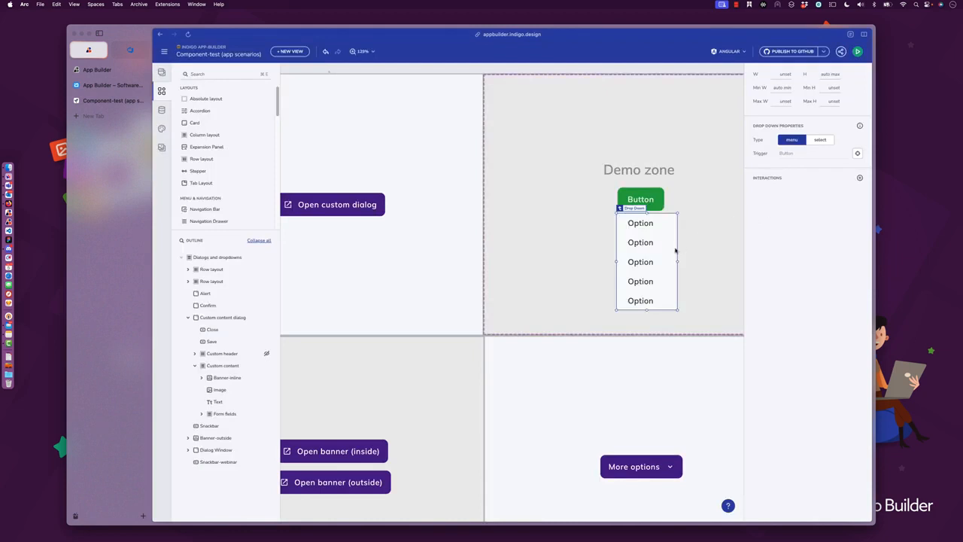
pyautogui.click(654, 244)
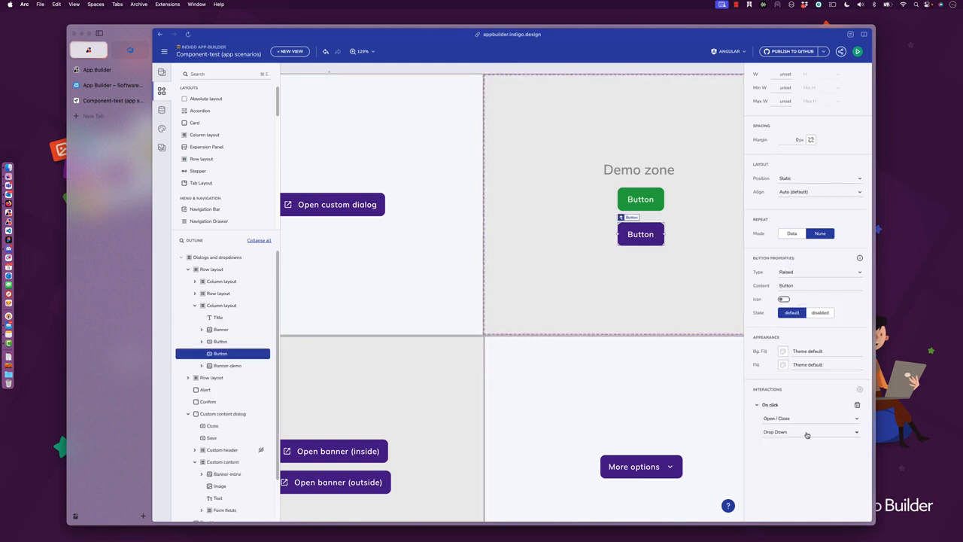
pyautogui.click(857, 404)
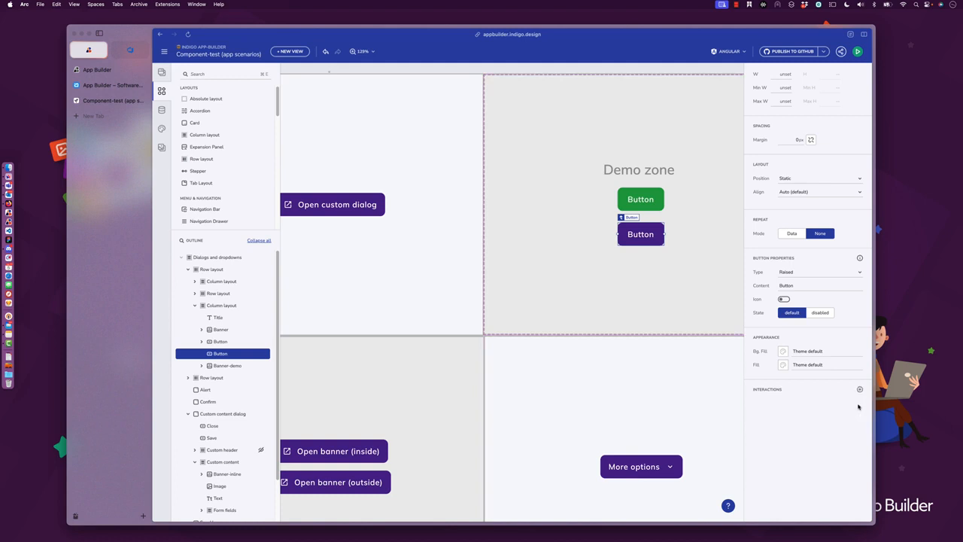
# Preview the app again, test the purple and green Demo zone buttons, and return to the editor
pyautogui.click(857, 51)
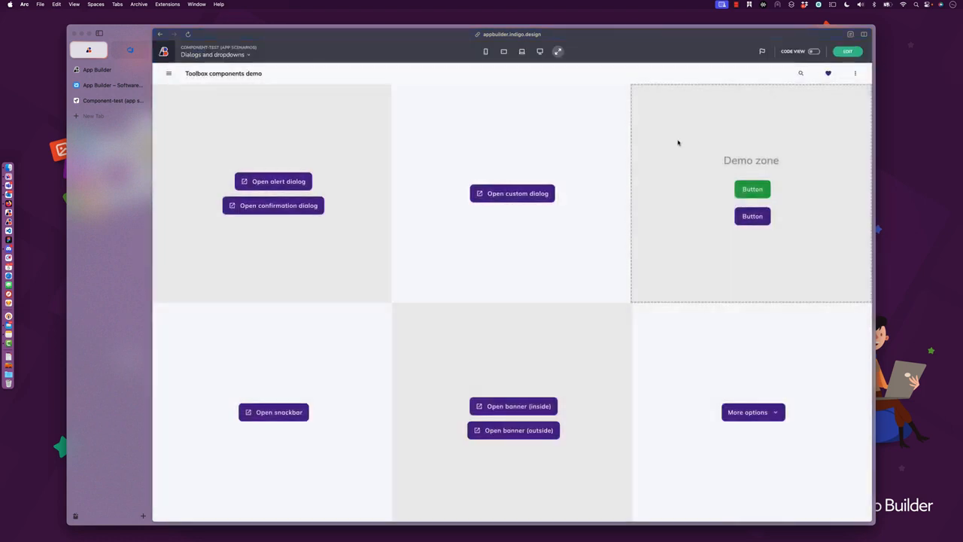
pyautogui.click(751, 219)
pyautogui.click(751, 189)
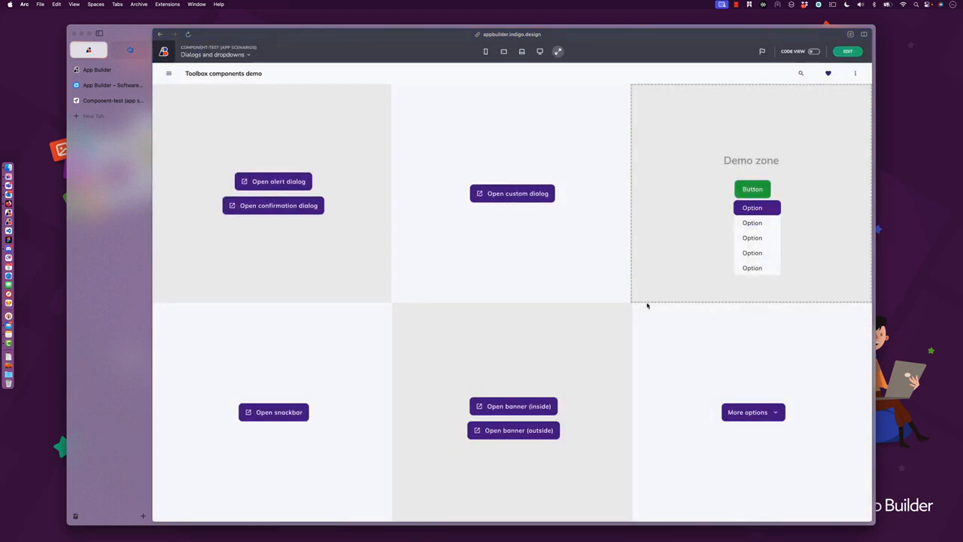
pyautogui.click(855, 54)
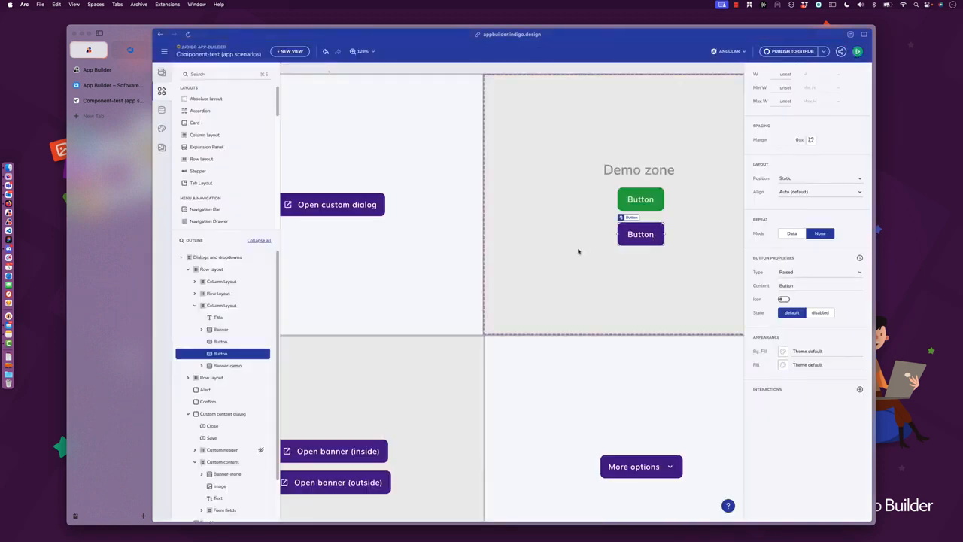
# Browse the view's overlays on the canvas, showing the Snackbar, Alert, Confirm, Custom content dialog and Dialog Window, then close the list
pyautogui.scroll(-6, 579, 251)
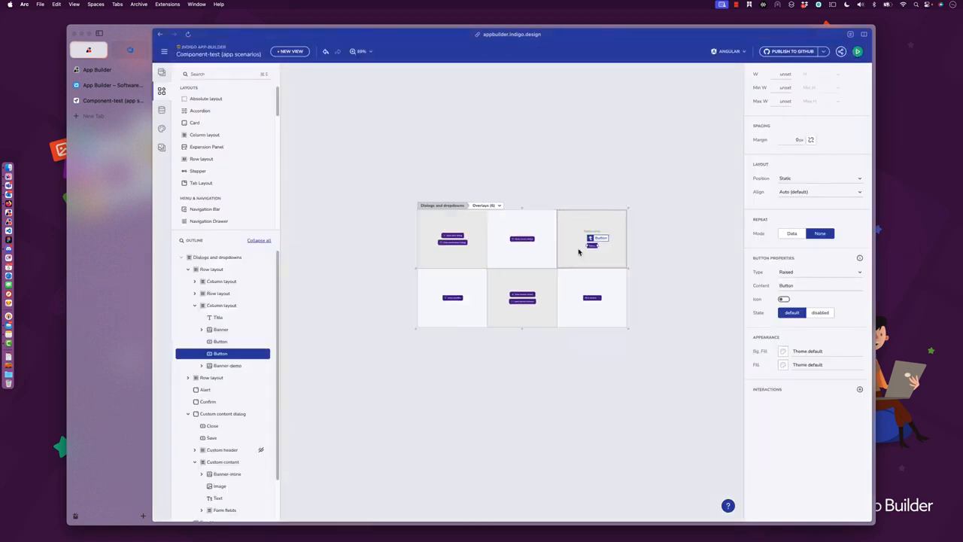
pyautogui.scroll(4, 579, 251)
pyautogui.hscroll(-3, 527, 142)
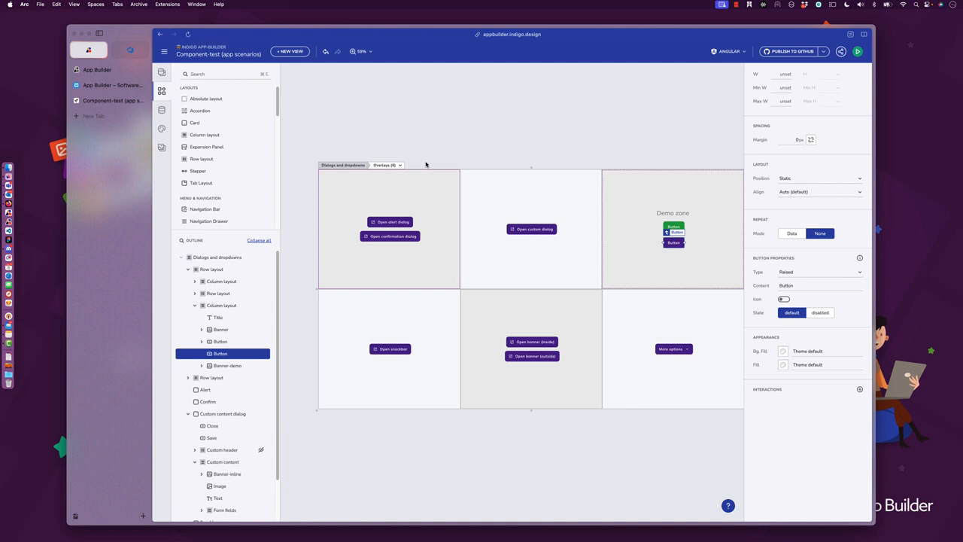
pyautogui.click(386, 166)
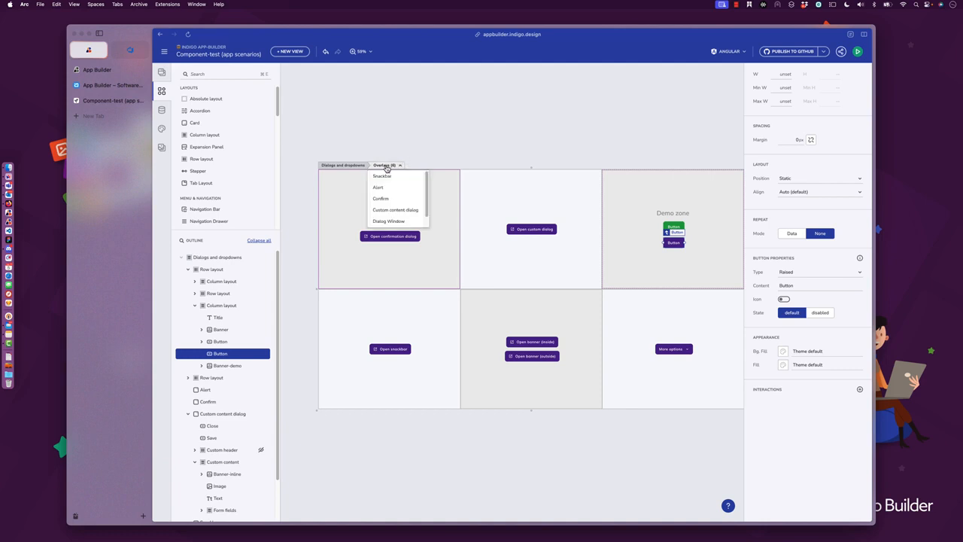
pyautogui.click(383, 176)
pyautogui.click(382, 187)
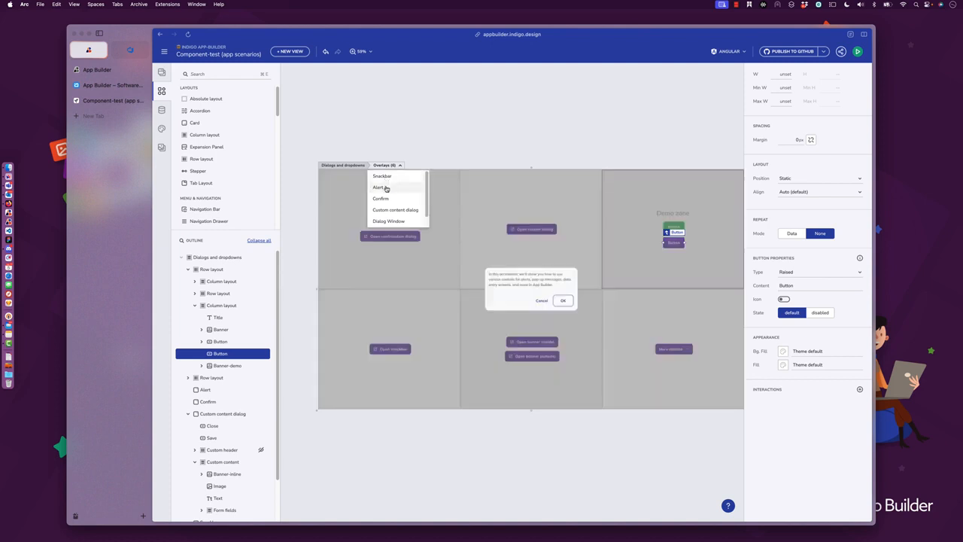
pyautogui.click(381, 198)
pyautogui.click(385, 210)
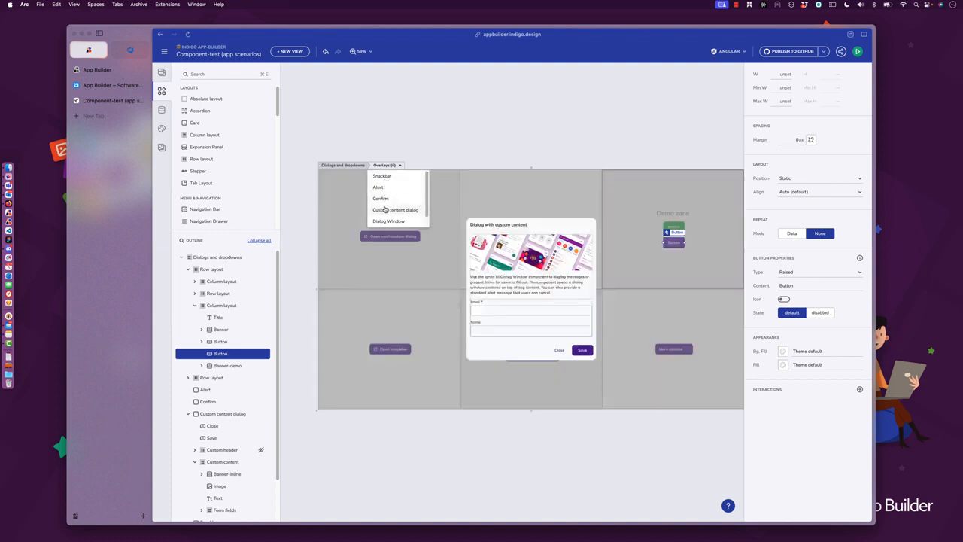
pyautogui.click(384, 221)
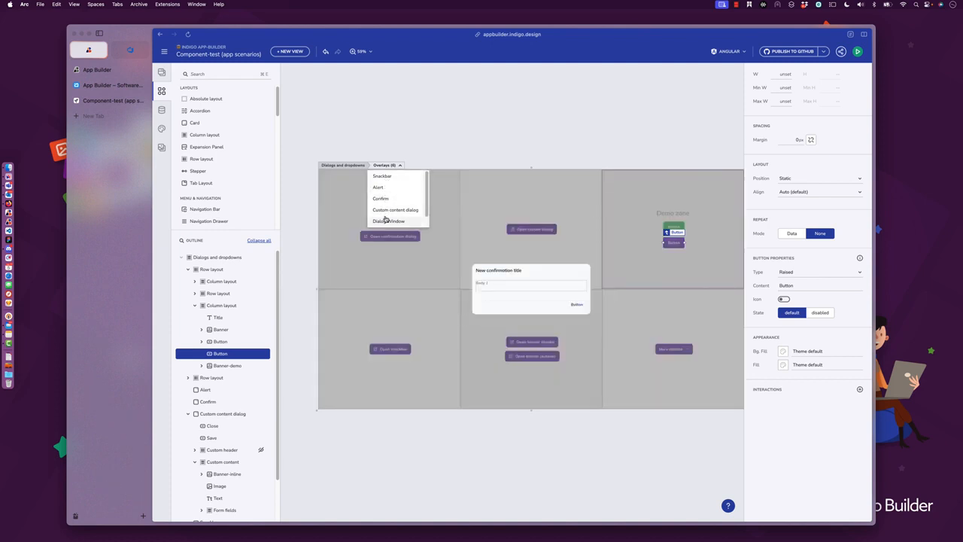
pyautogui.click(385, 210)
pyautogui.click(382, 188)
pyautogui.click(385, 176)
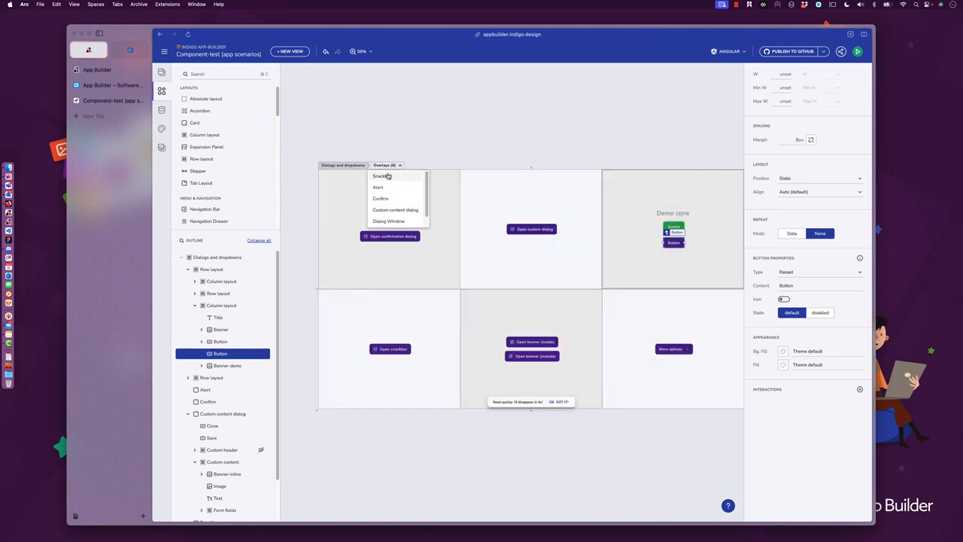
pyautogui.click(418, 133)
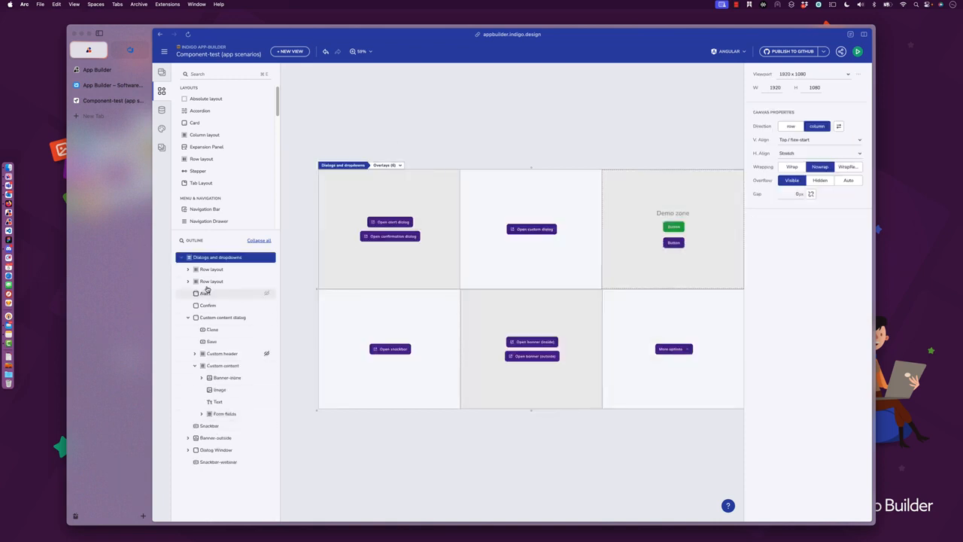
# Filter the outline to list only the overlay components
pyautogui.click(197, 240)
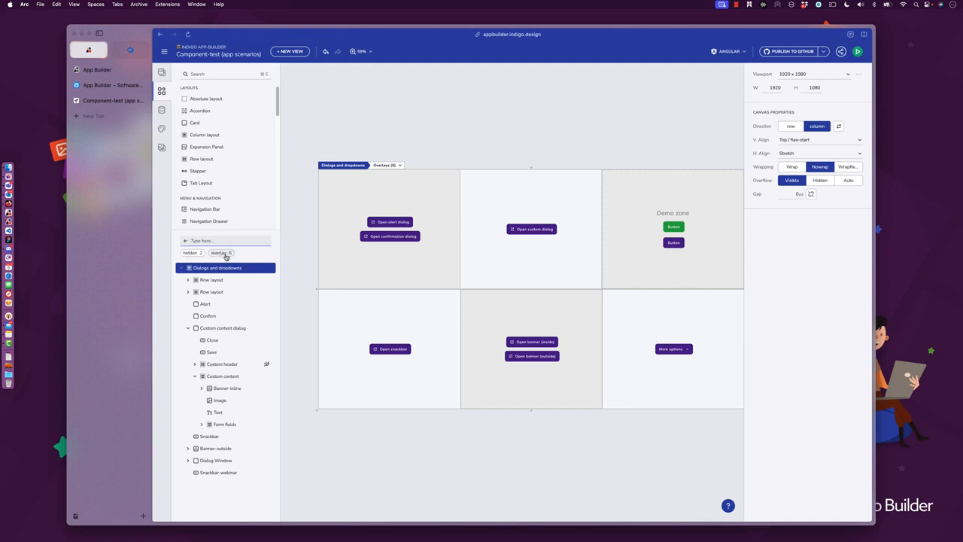
pyautogui.click(225, 255)
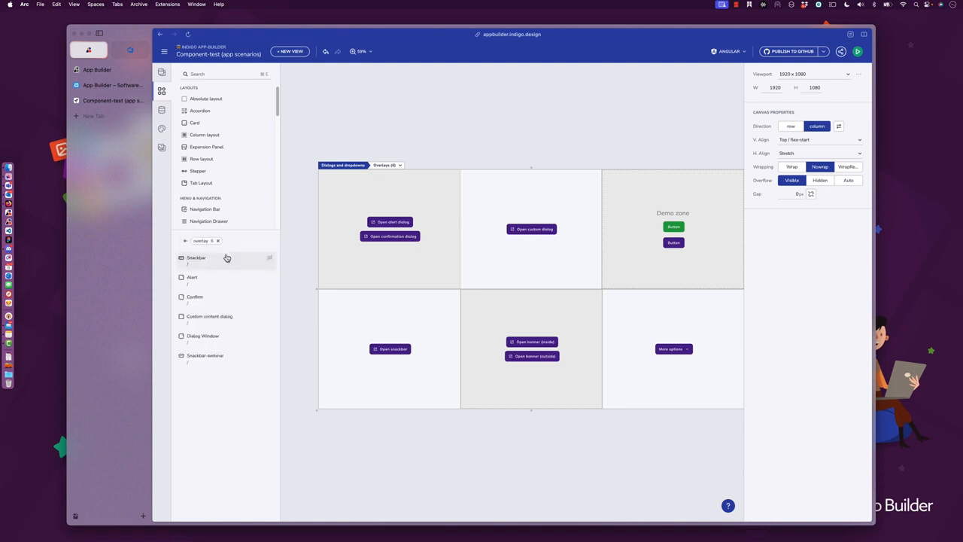